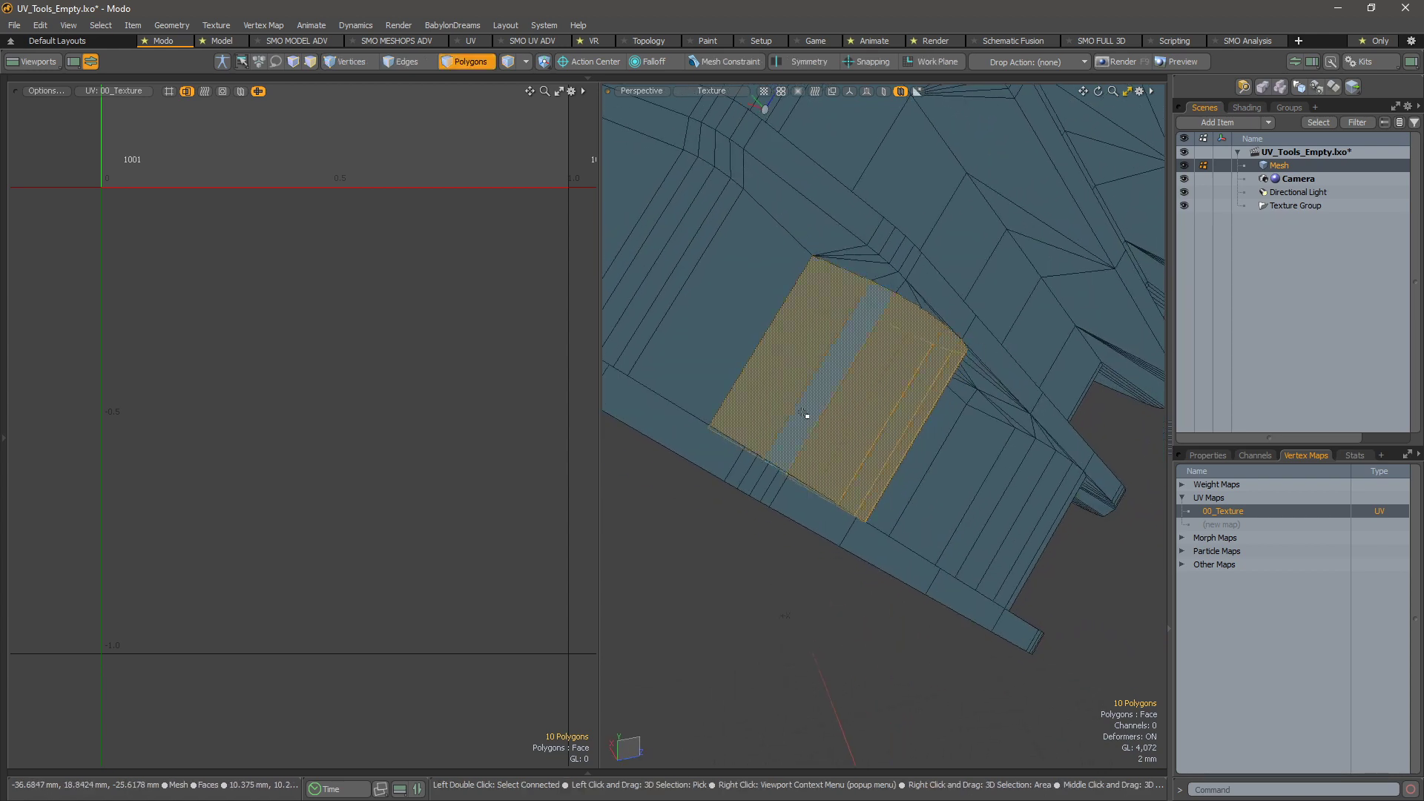
# - Unwrap the ten selected strip polygons with SPU - Conformal - Group Normal and fit the resulting UV island in view
pyautogui.keyDown('alt'); pyautogui.moveTo(408, 193); pyautogui.dragTo(355, 320); pyautogui.keyUp('alt')
pyautogui.scroll(-5, 370, 326)
pyautogui.keyDown('alt'); pyautogui.moveTo(386, 375); pyautogui.dragTo(304, 405); pyautogui.keyUp('alt')
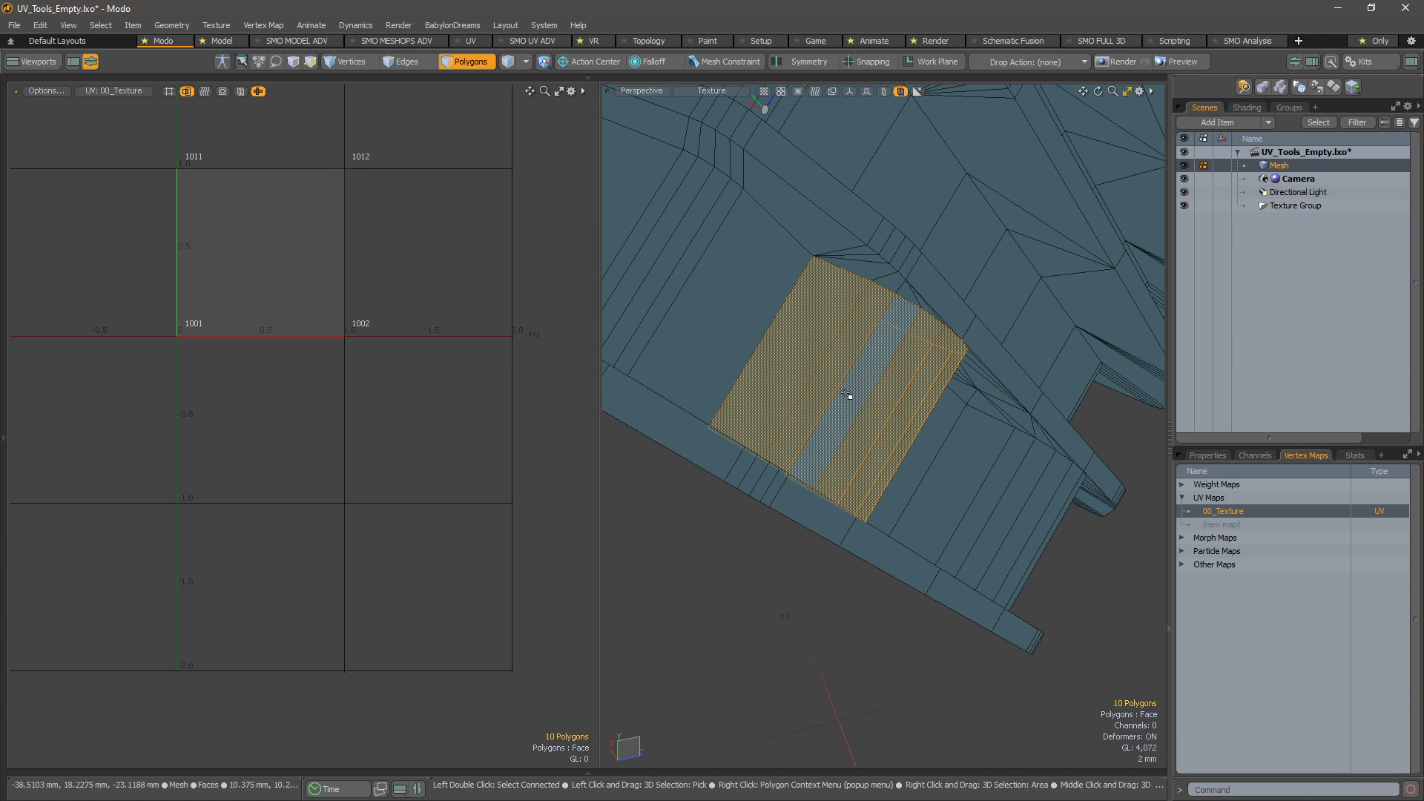
pyautogui.press('u')
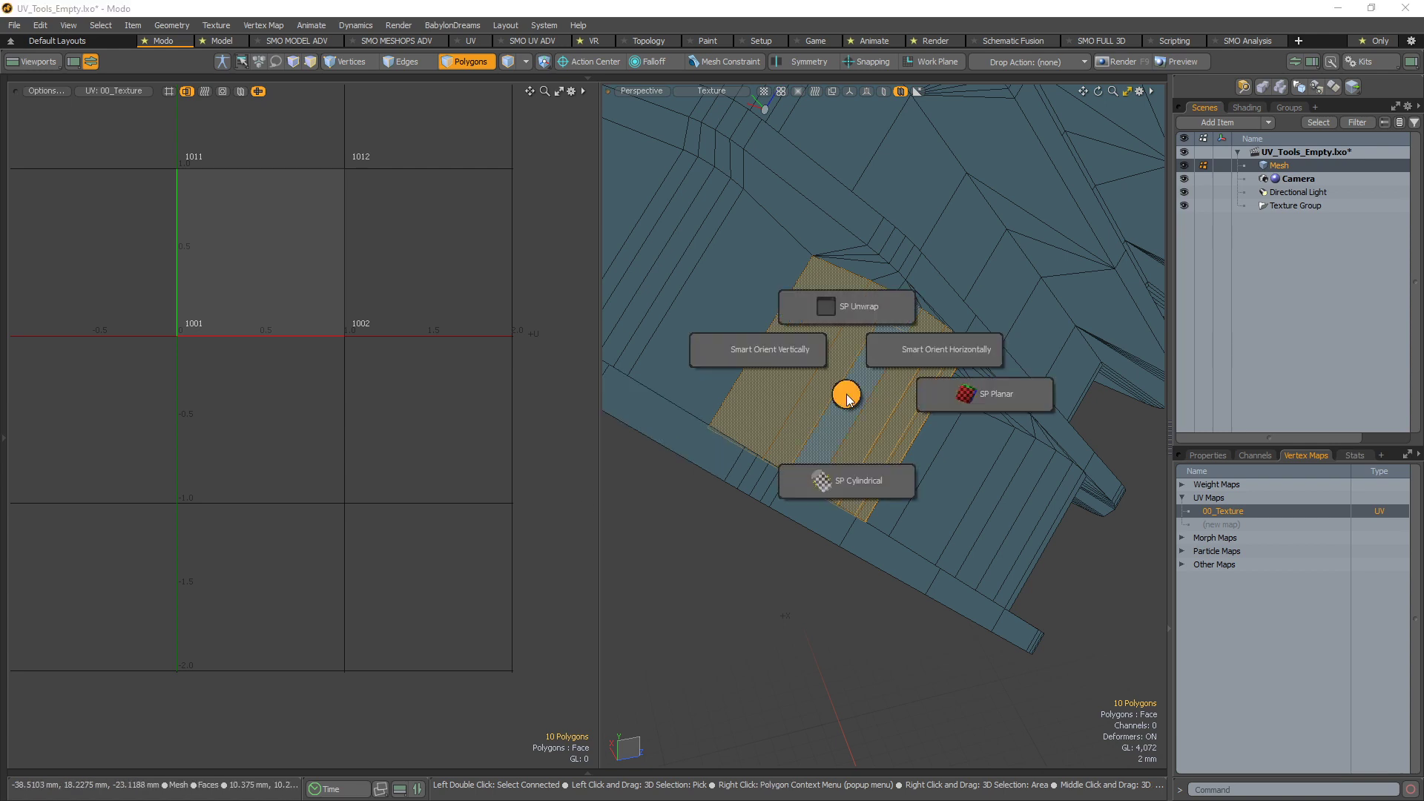
pyautogui.click(855, 314)
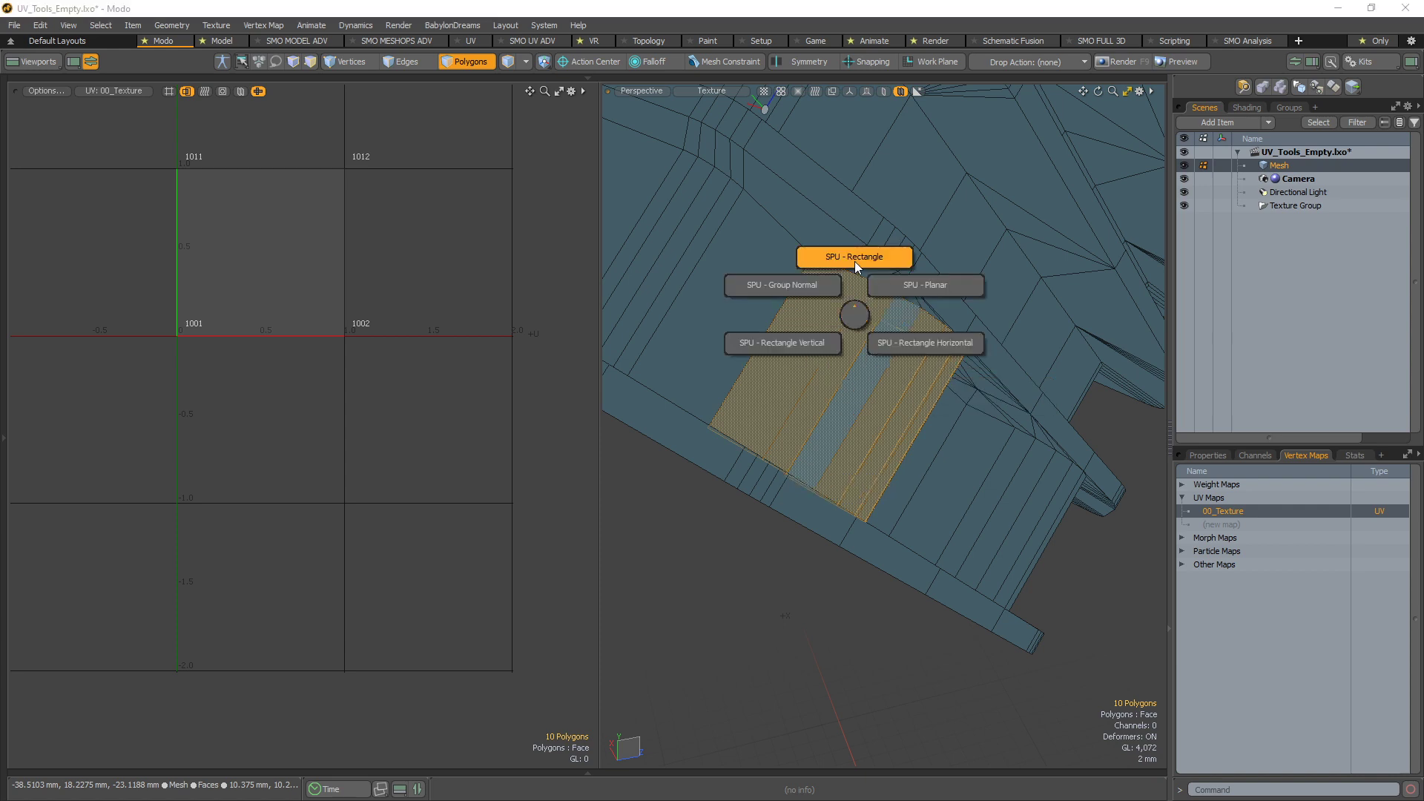
pyautogui.click(817, 286)
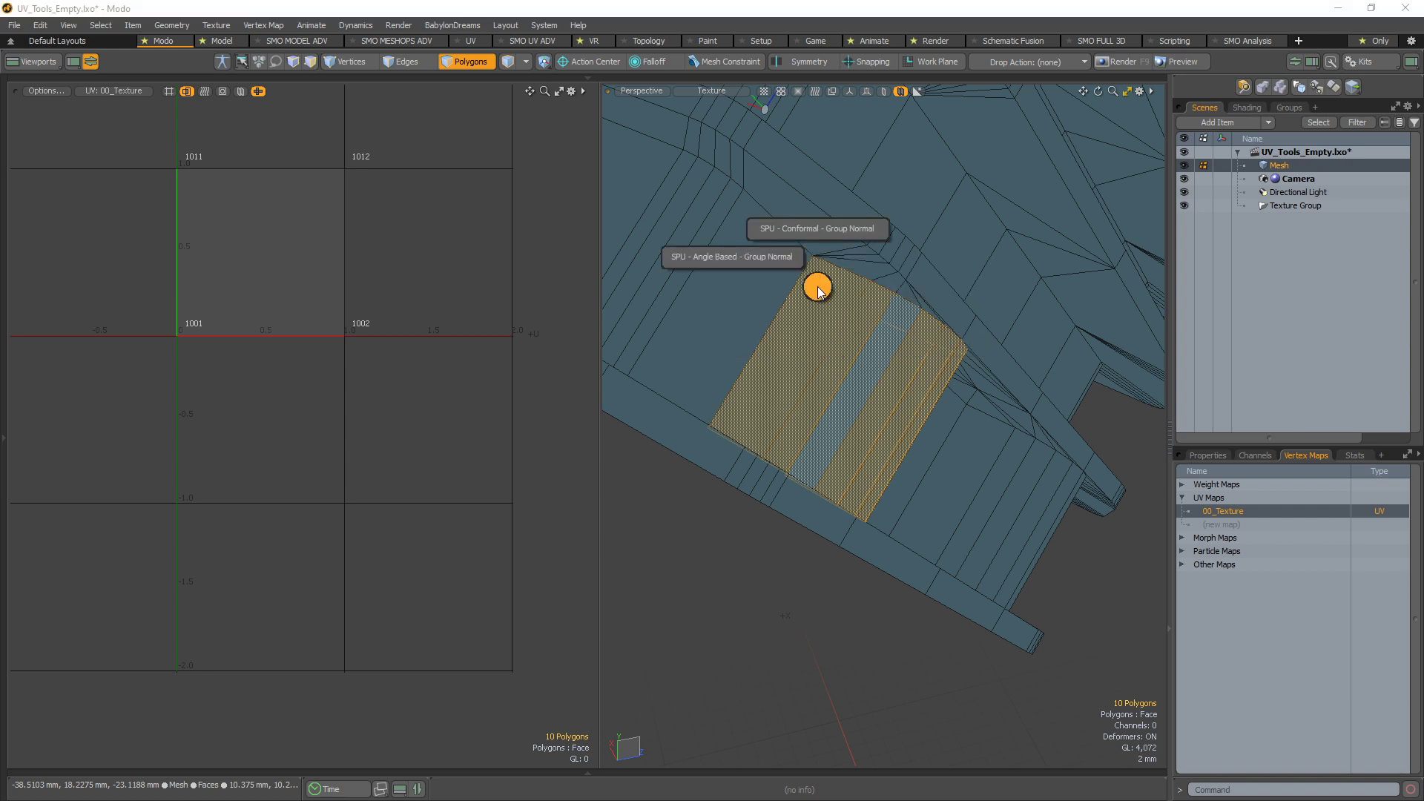
pyautogui.click(820, 230)
pyautogui.click(422, 329)
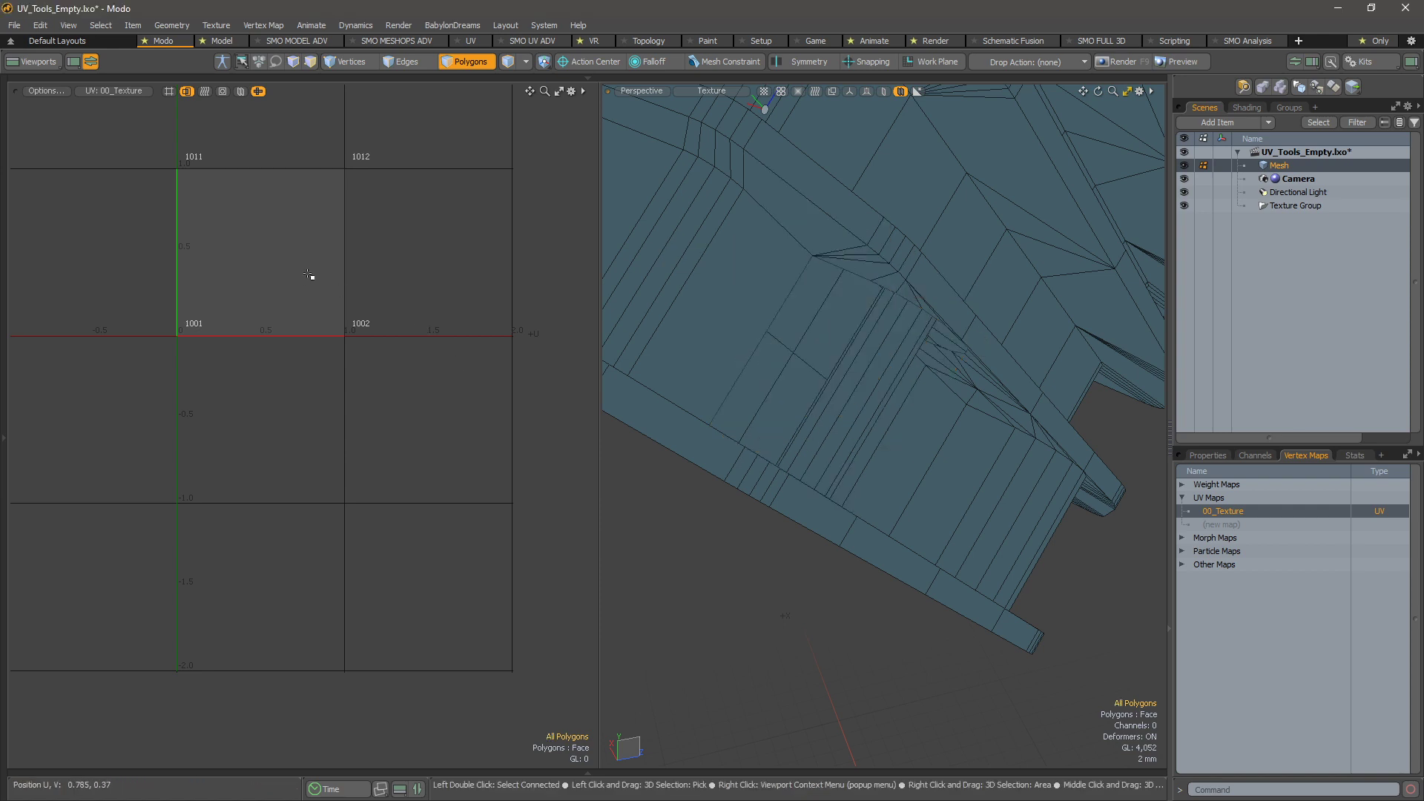
pyautogui.press('a')
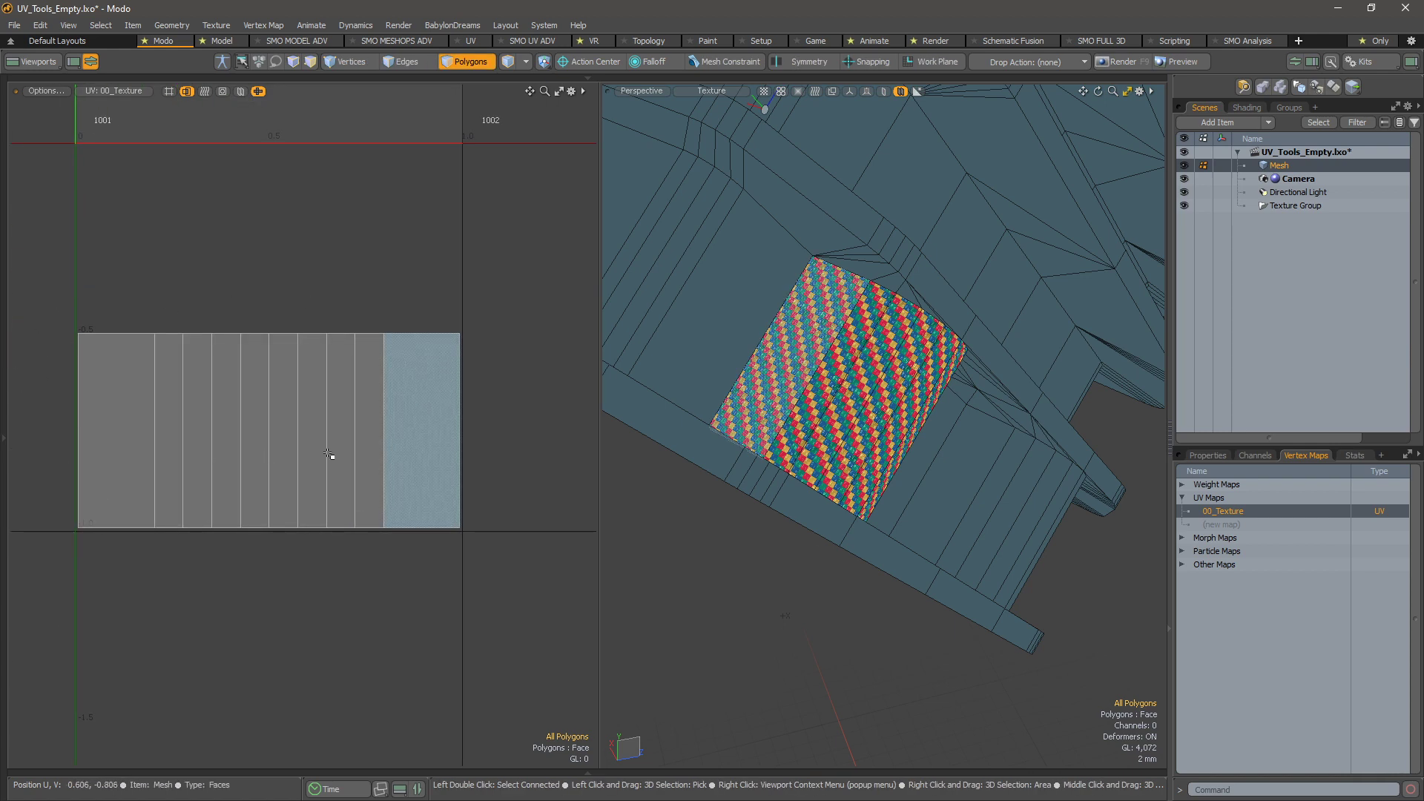
pyautogui.scroll(-4, 448, 356)
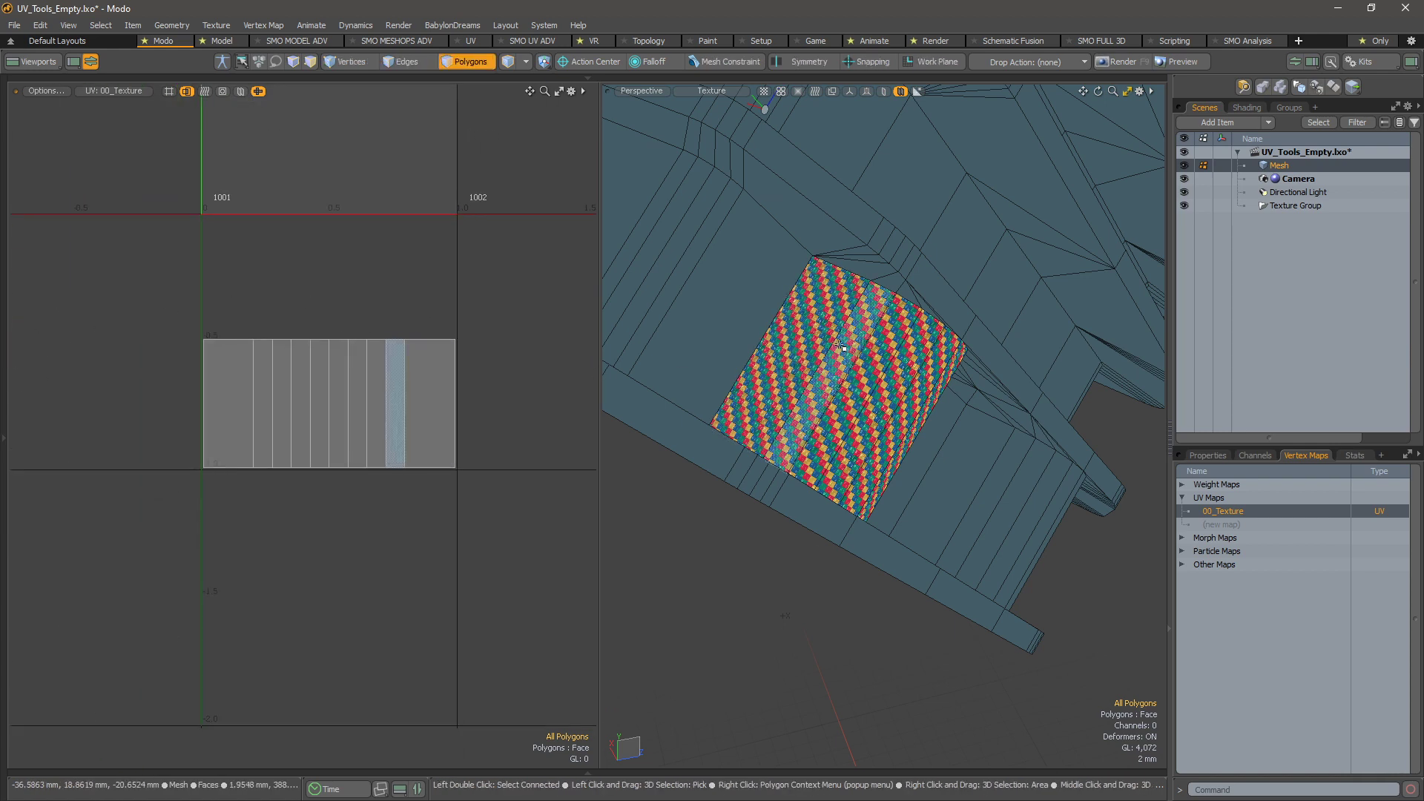
# - Select all polygons of the flat square face surrounding the large circular opening
pyautogui.keyDown('alt'); pyautogui.moveTo(966, 280); pyautogui.dragTo(672, 370); pyautogui.keyUp('alt')
pyautogui.keyDown('alt'); pyautogui.keyDown('shift'); pyautogui.moveTo(672, 370); pyautogui.dragTo(741, 359); pyautogui.keyUp('shift'); pyautogui.keyUp('alt')
pyautogui.moveTo(822, 257)
pyautogui.mouseDown()
pyautogui.moveTo(721, 418)
pyautogui.moveTo(784, 579)
pyautogui.moveTo(916, 619)
pyautogui.moveTo(1039, 594)
pyautogui.moveTo(1113, 548)
pyautogui.moveTo(1071, 293)
pyautogui.moveTo(1005, 223)
pyautogui.moveTo(902, 241)
pyautogui.mouseUp()
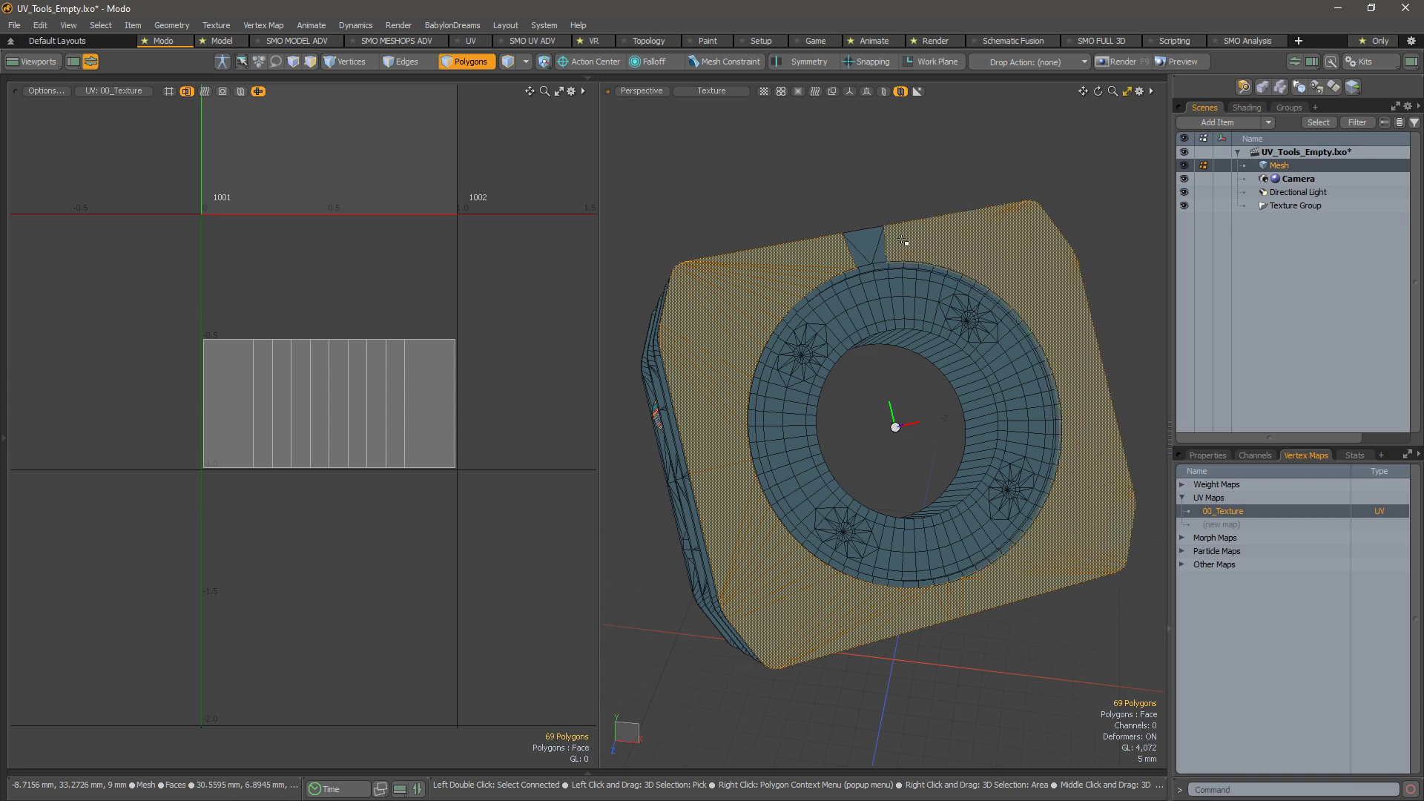
pyautogui.moveTo(861, 388)
pyautogui.keyDown('alt'); pyautogui.keyDown('shift'); pyautogui.mouseDown()
pyautogui.moveTo(865, 422)
pyautogui.moveTo(807, 401)
pyautogui.moveTo(868, 400)
pyautogui.mouseUp(); pyautogui.keyUp('shift'); pyautogui.keyUp('alt')
# - Unwrap the selected flat square face with SPU - Group Normal
pyautogui.hotkey('ctrl', 'alt', 'u')
pyautogui.click(872, 323)
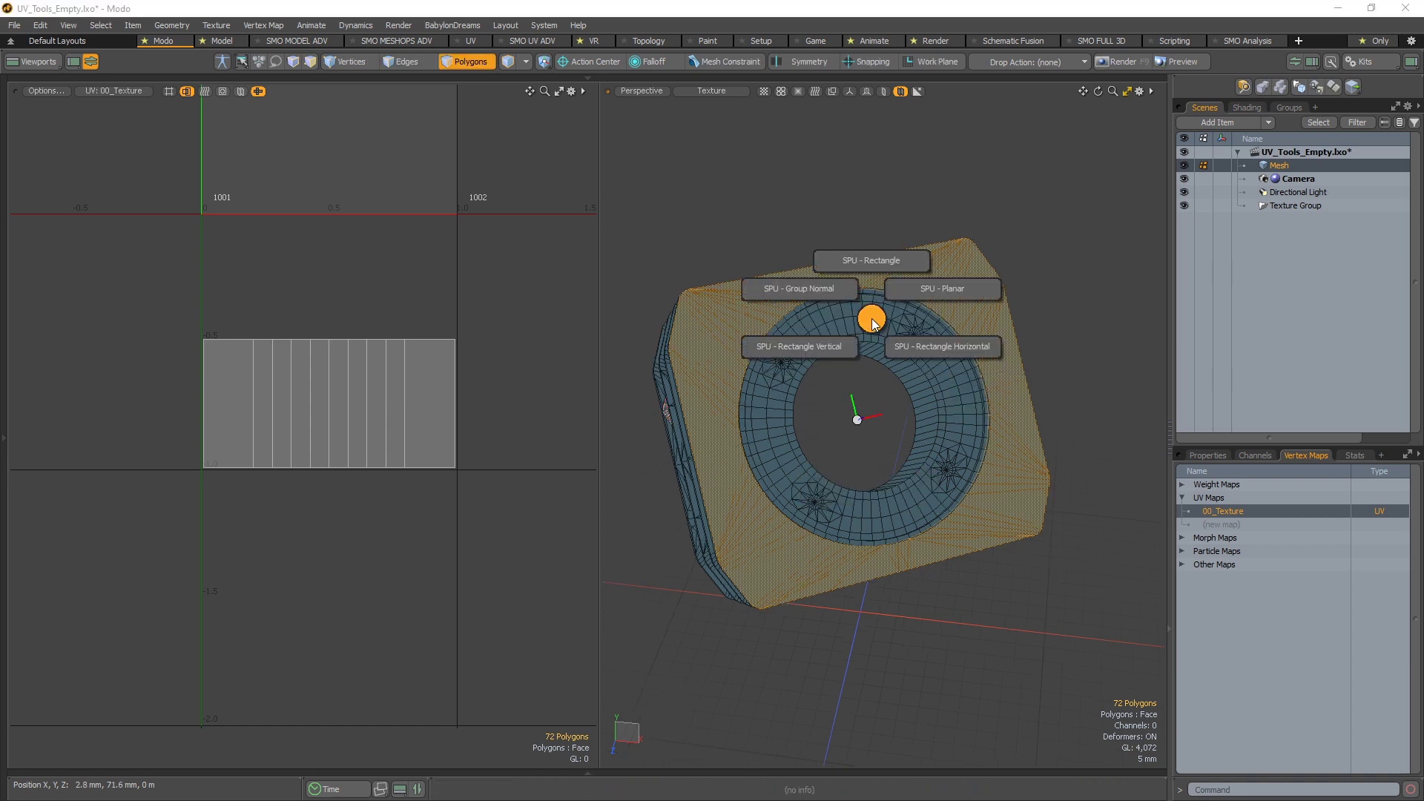
pyautogui.click(843, 292)
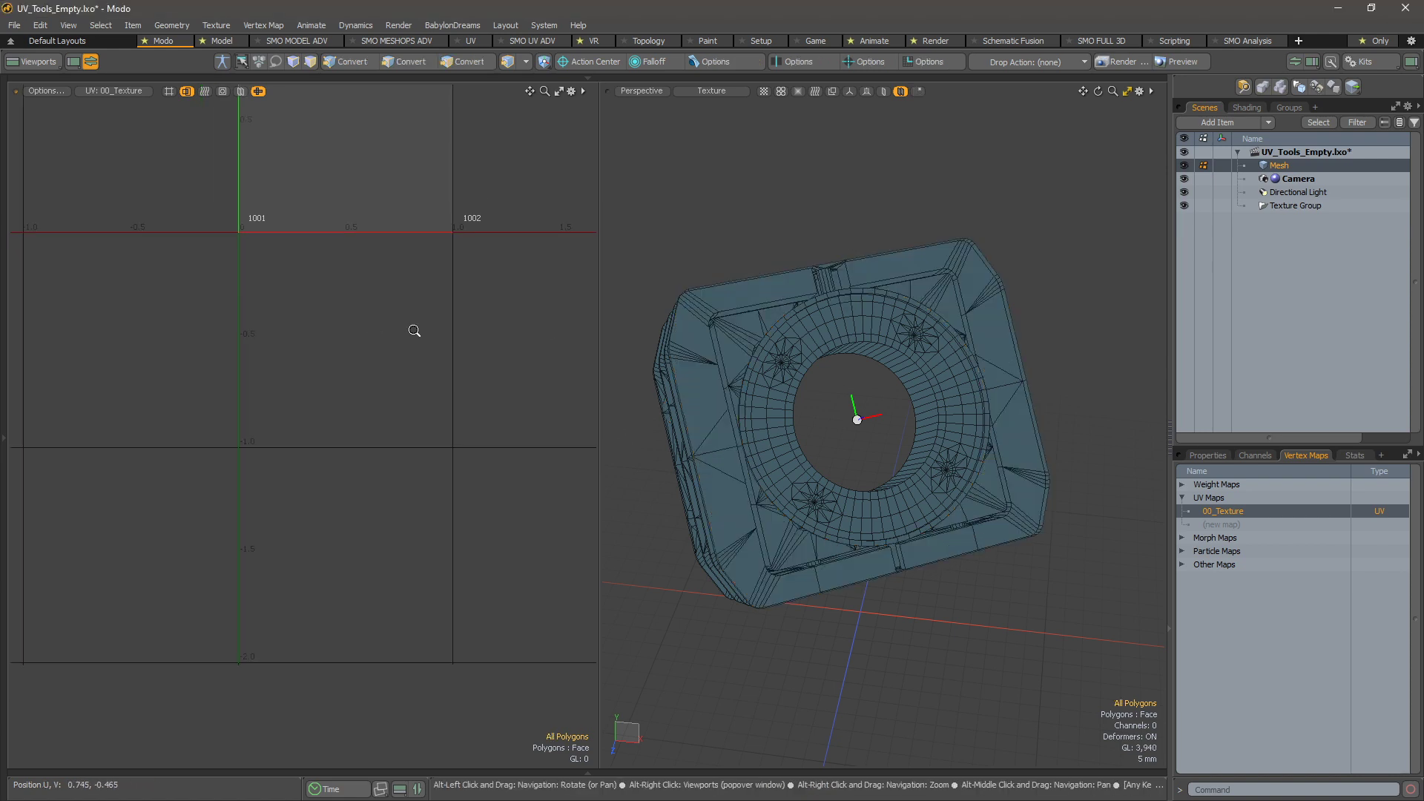
pyautogui.scroll(3, 356, 323)
pyautogui.moveTo(326, 215)
pyautogui.mouseDown()
pyautogui.moveTo(374, 248)
pyautogui.moveTo(445, 350)
pyautogui.moveTo(366, 480)
pyautogui.moveTo(219, 434)
pyautogui.moveTo(204, 304)
pyautogui.moveTo(312, 208)
pyautogui.mouseUp()
pyautogui.keyDown('alt'); pyautogui.moveTo(443, 379); pyautogui.dragTo(455, 448); pyautogui.keyUp('alt')
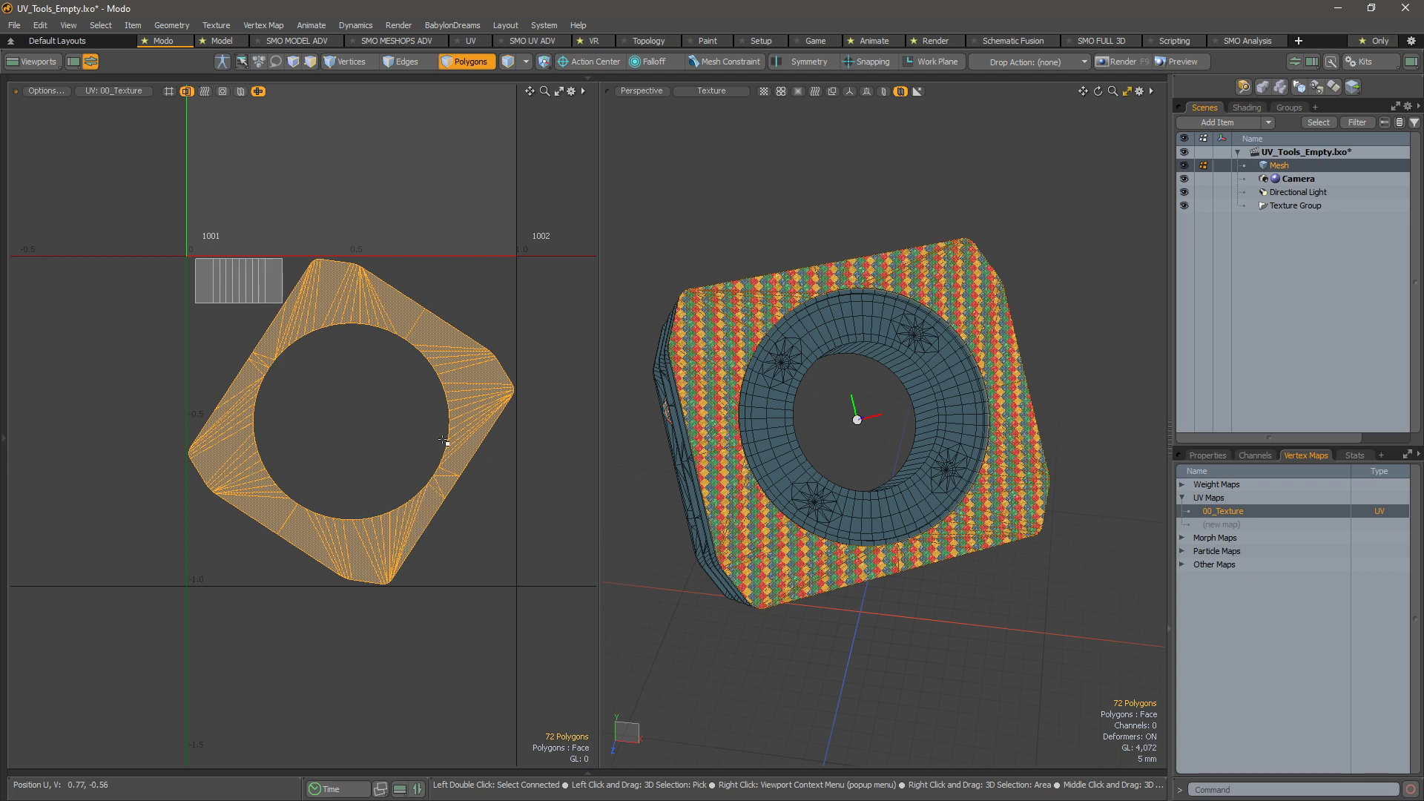
# - Try orienting the square face's whole UV island with Smart Orient Vertically, using its full polygon selection
pyautogui.keyDown('alt'); pyautogui.moveTo(420, 439); pyautogui.dragTo(372, 457); pyautogui.keyUp('alt')
pyautogui.click(389, 390)
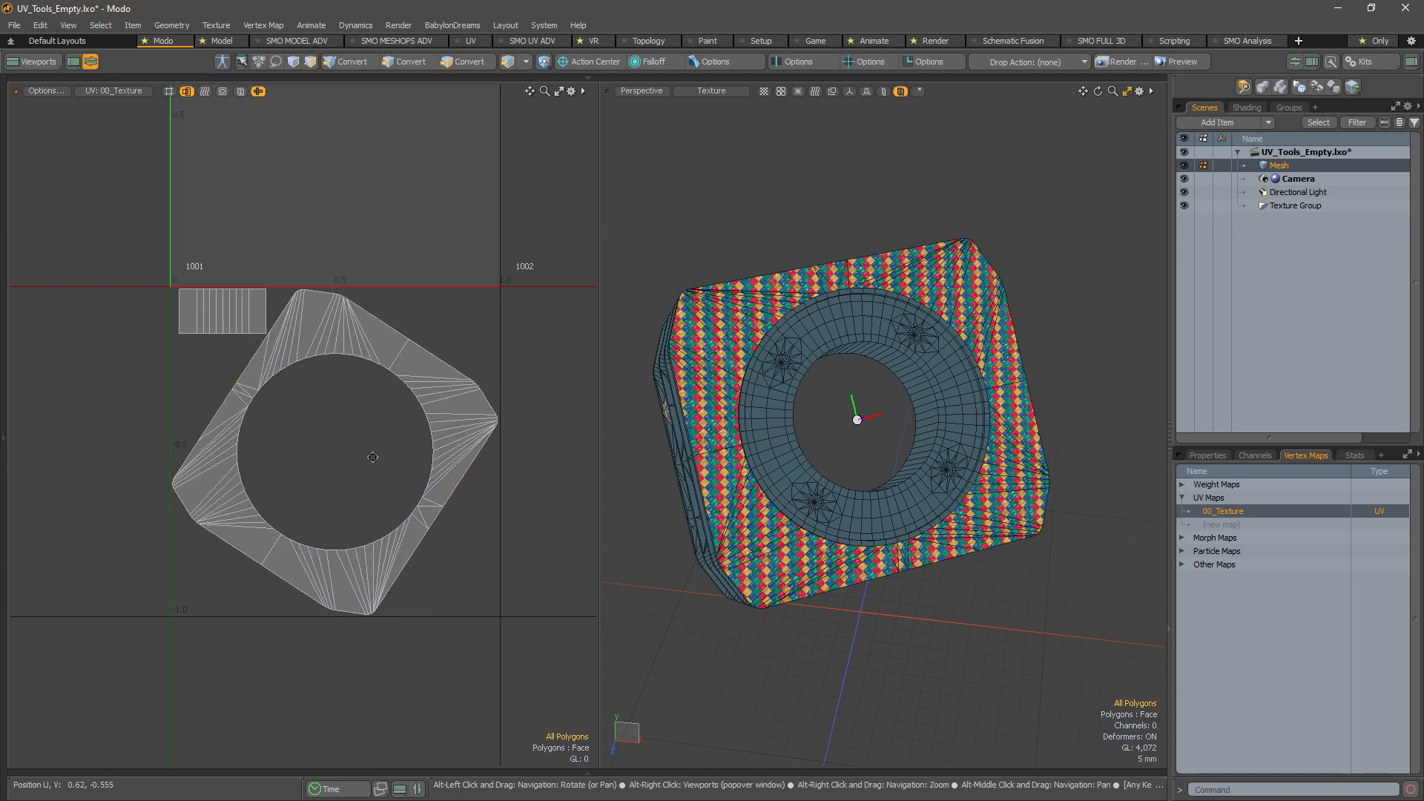
pyautogui.press('2')
pyautogui.click(399, 353)
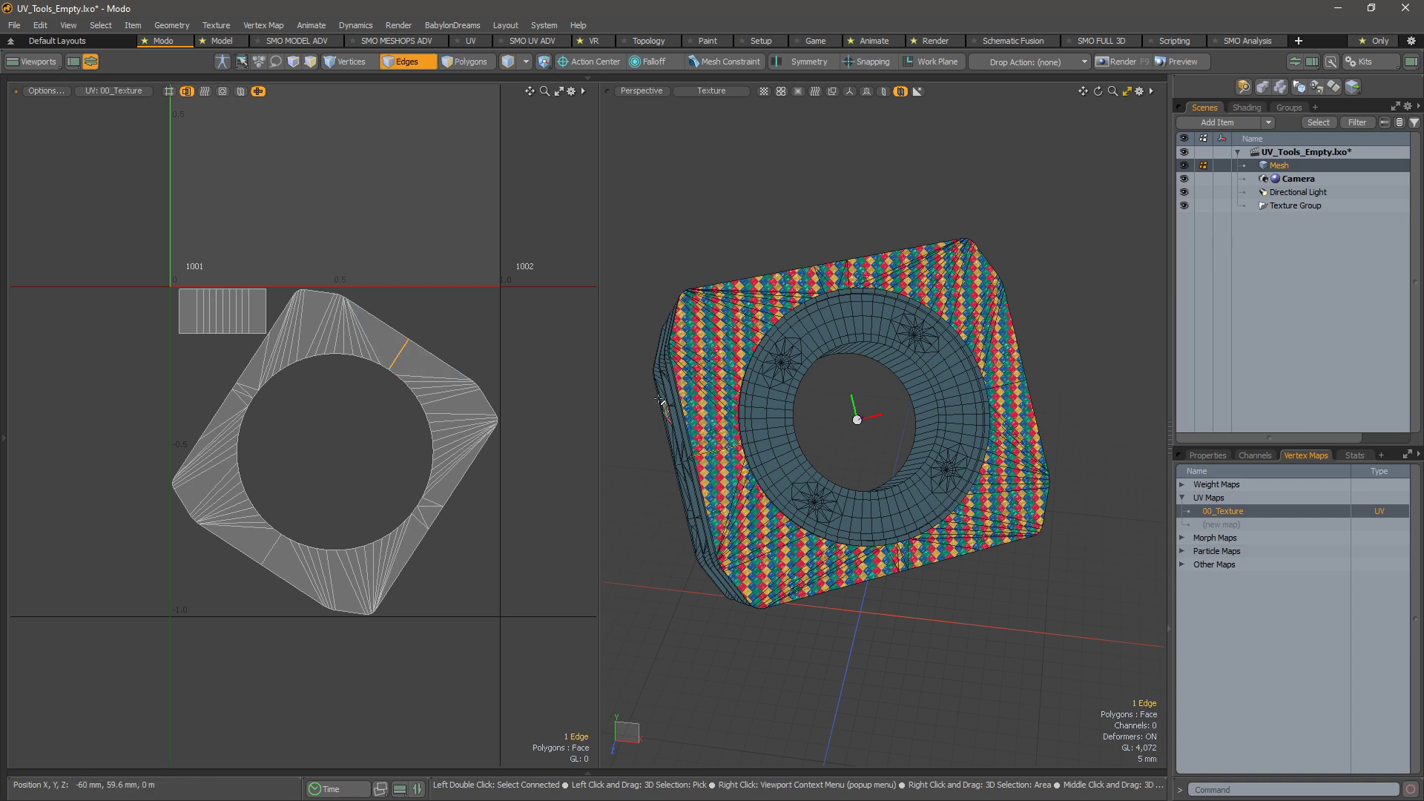
pyautogui.press('3')
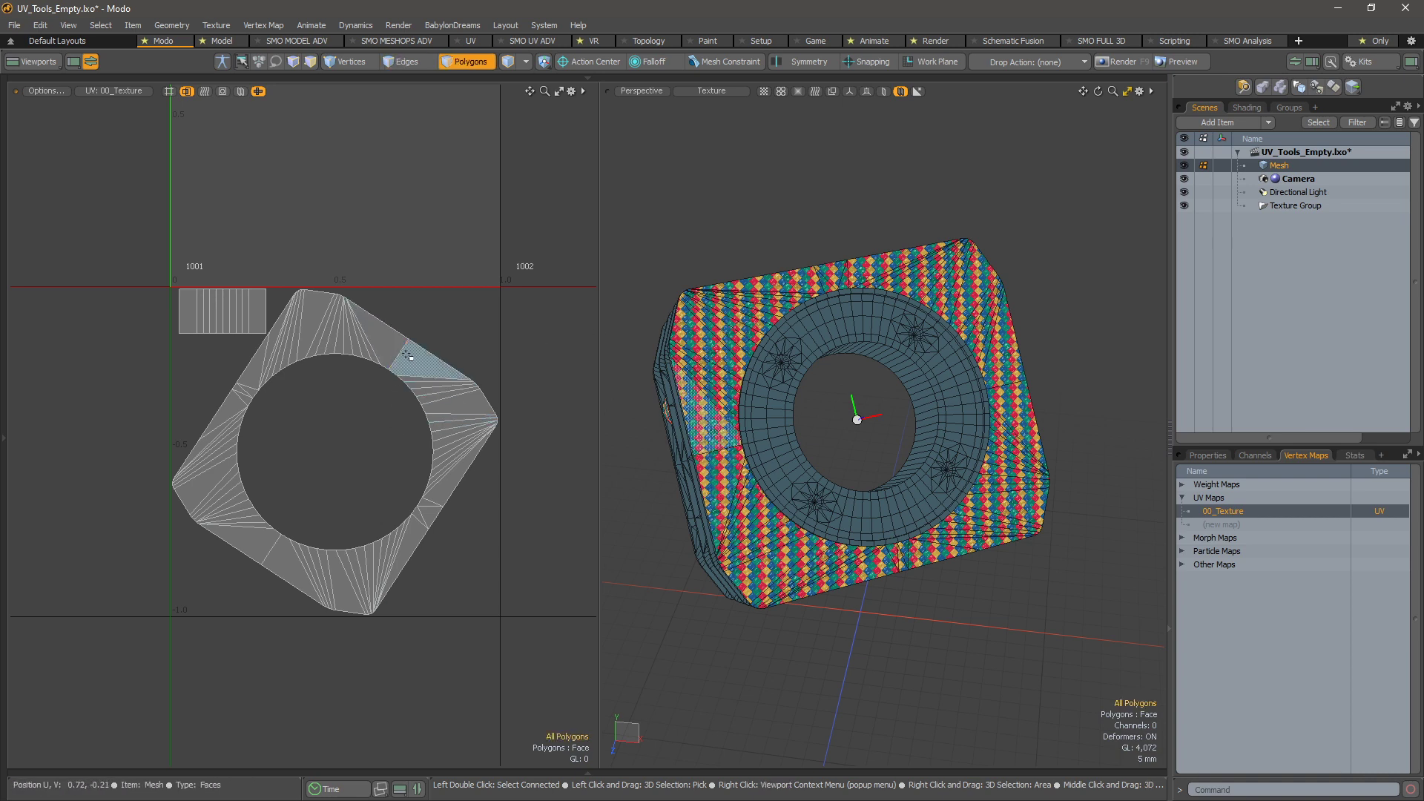
pyautogui.moveTo(395, 350); pyautogui.dragTo(427, 373)
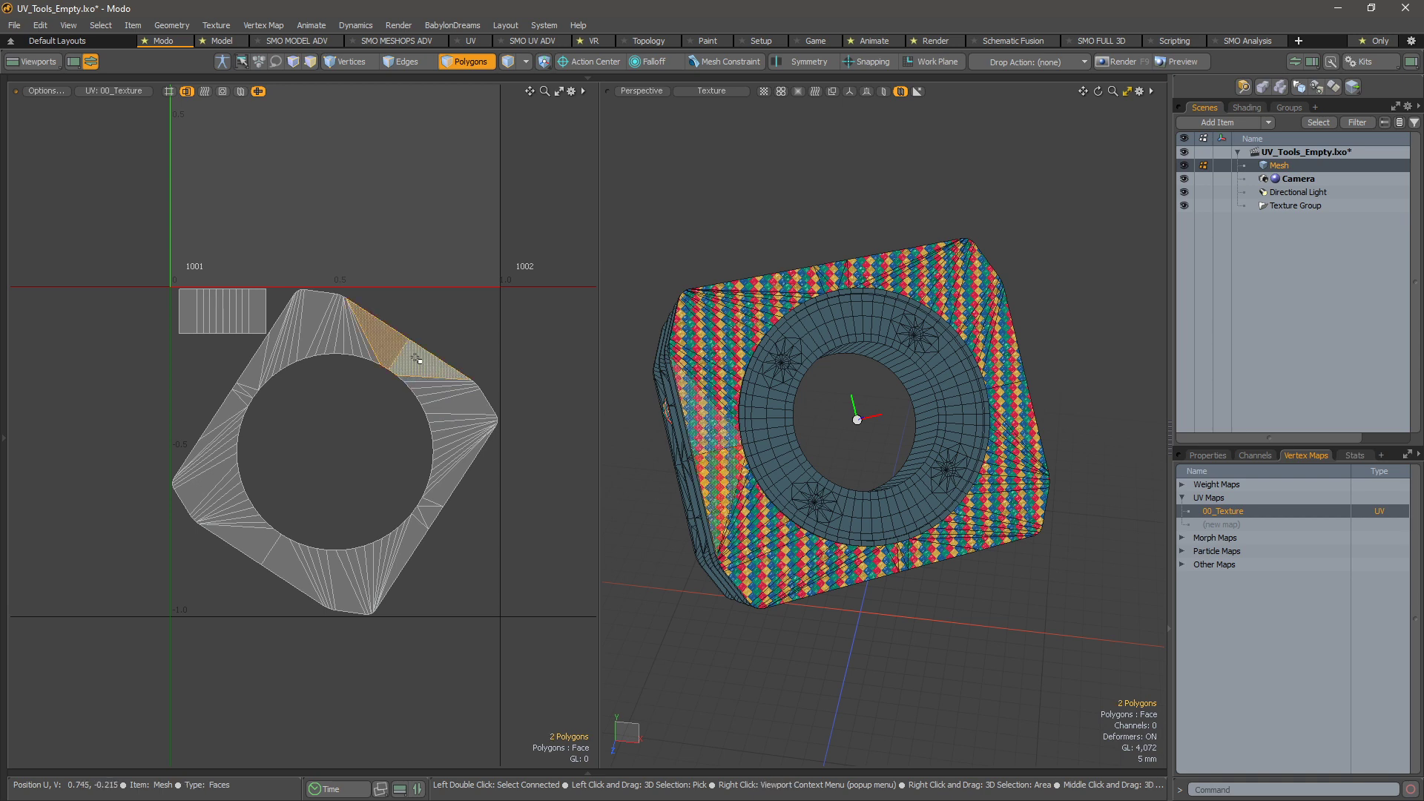
pyautogui.doubleClick(408, 362)
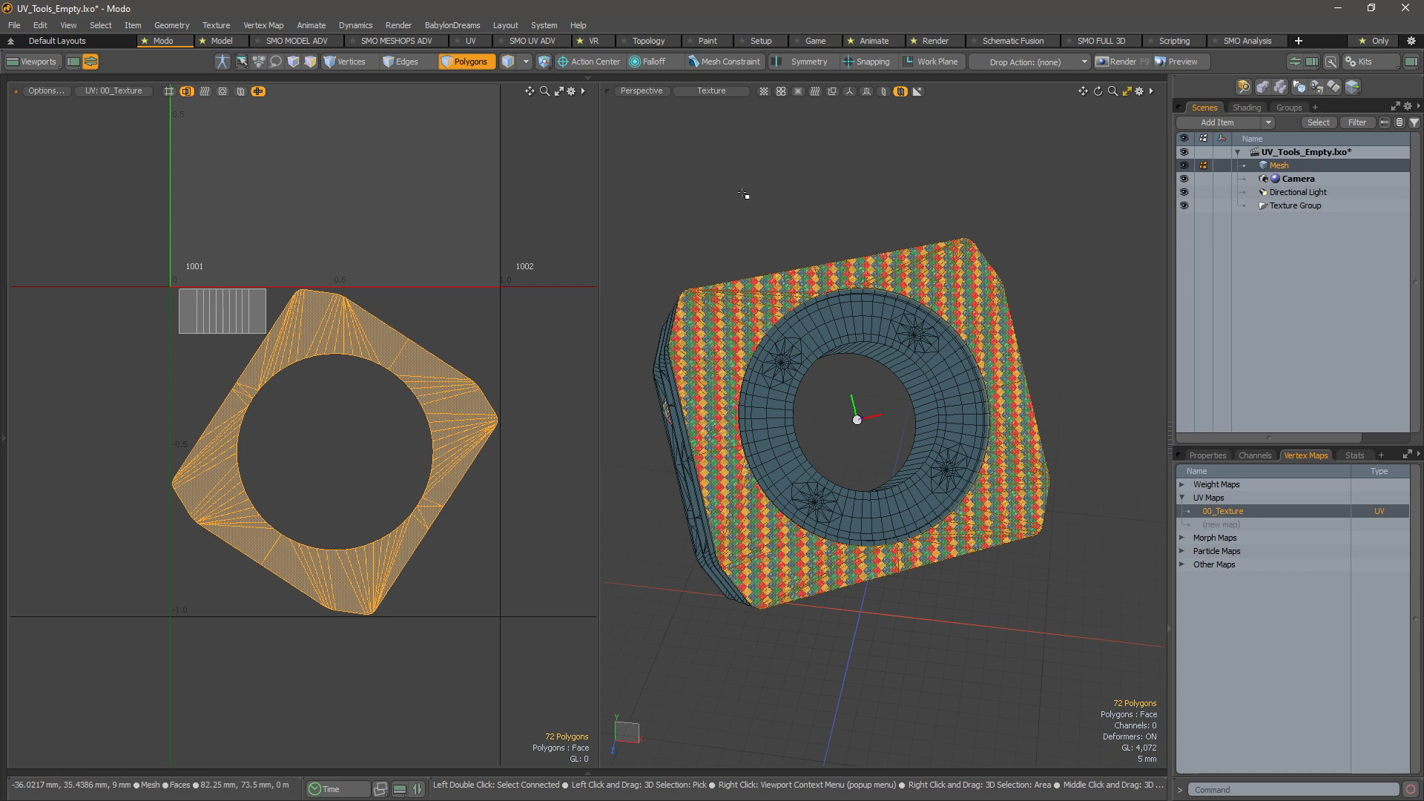
pyautogui.hotkey('ctrl', 'space')
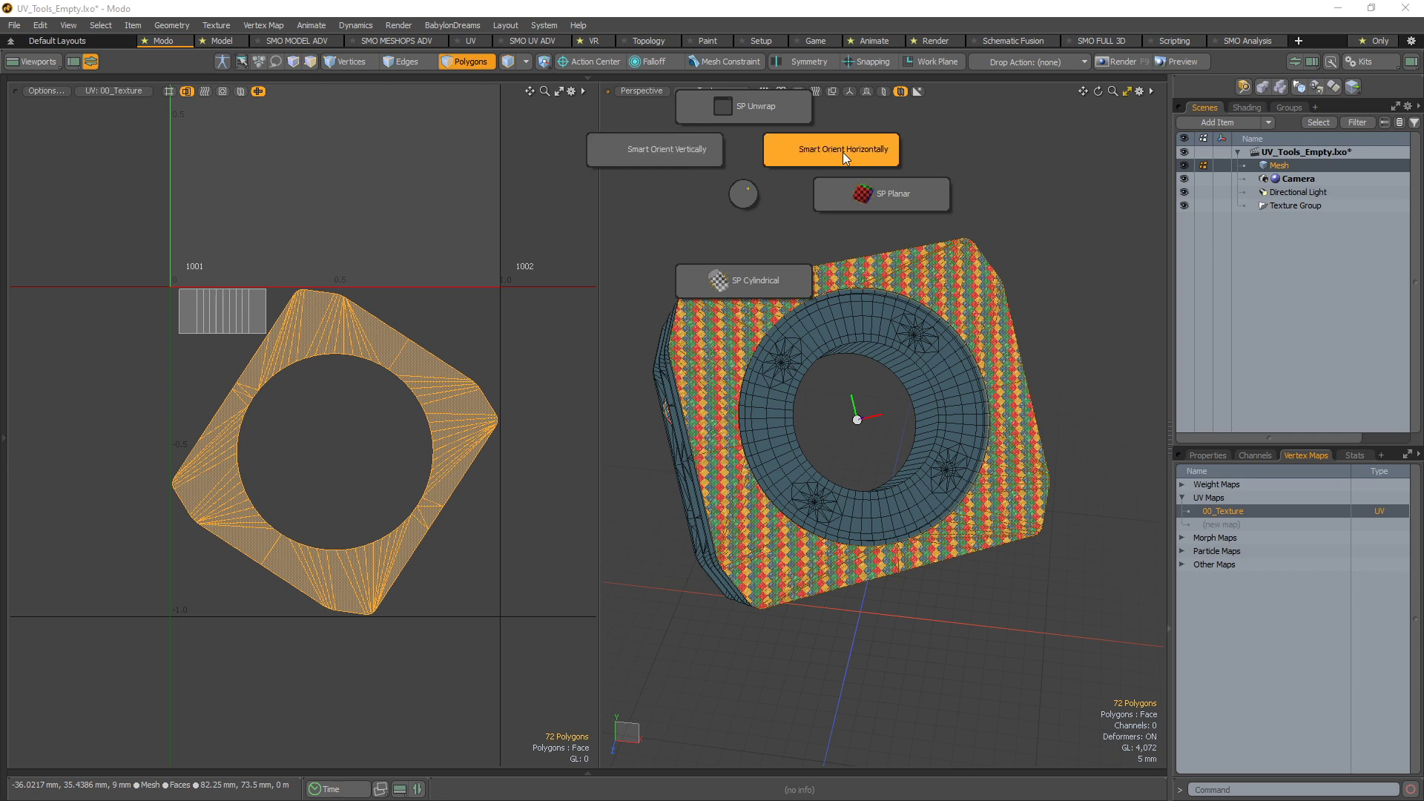
pyautogui.click(700, 154)
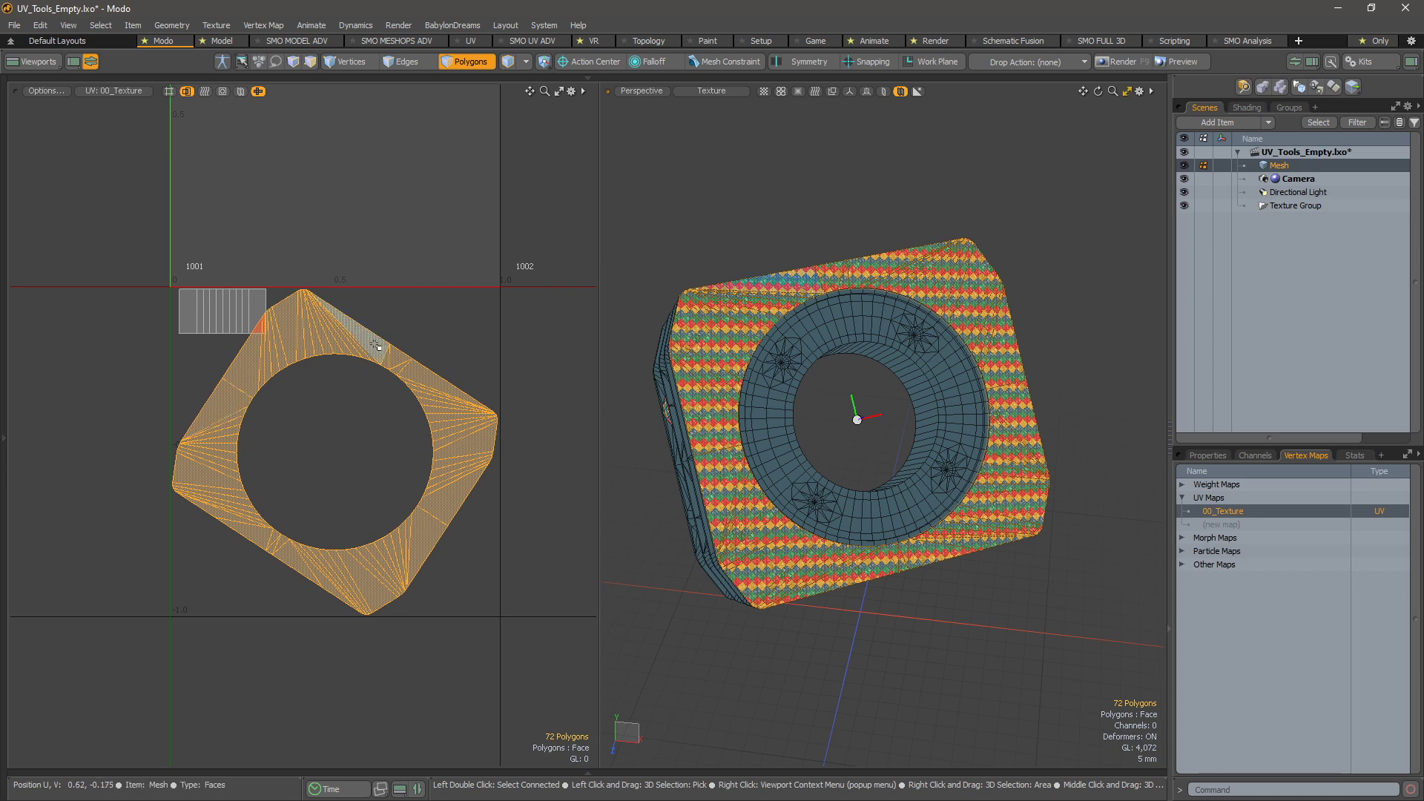
# - Select the short outer border edge at the square UV island's notch and apply Smart Orient Horizontally to it
pyautogui.press('1')
pyautogui.press('2')
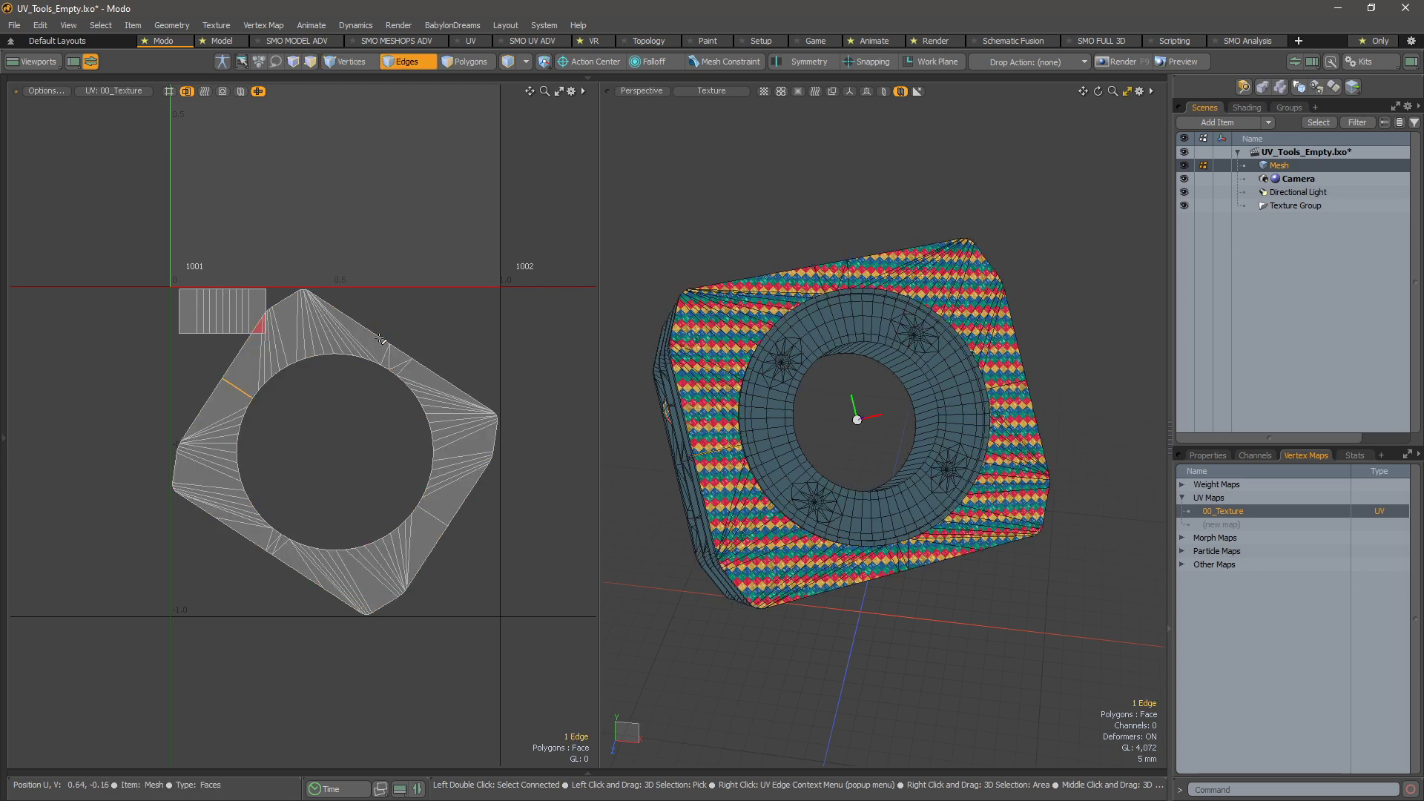
pyautogui.click(380, 321)
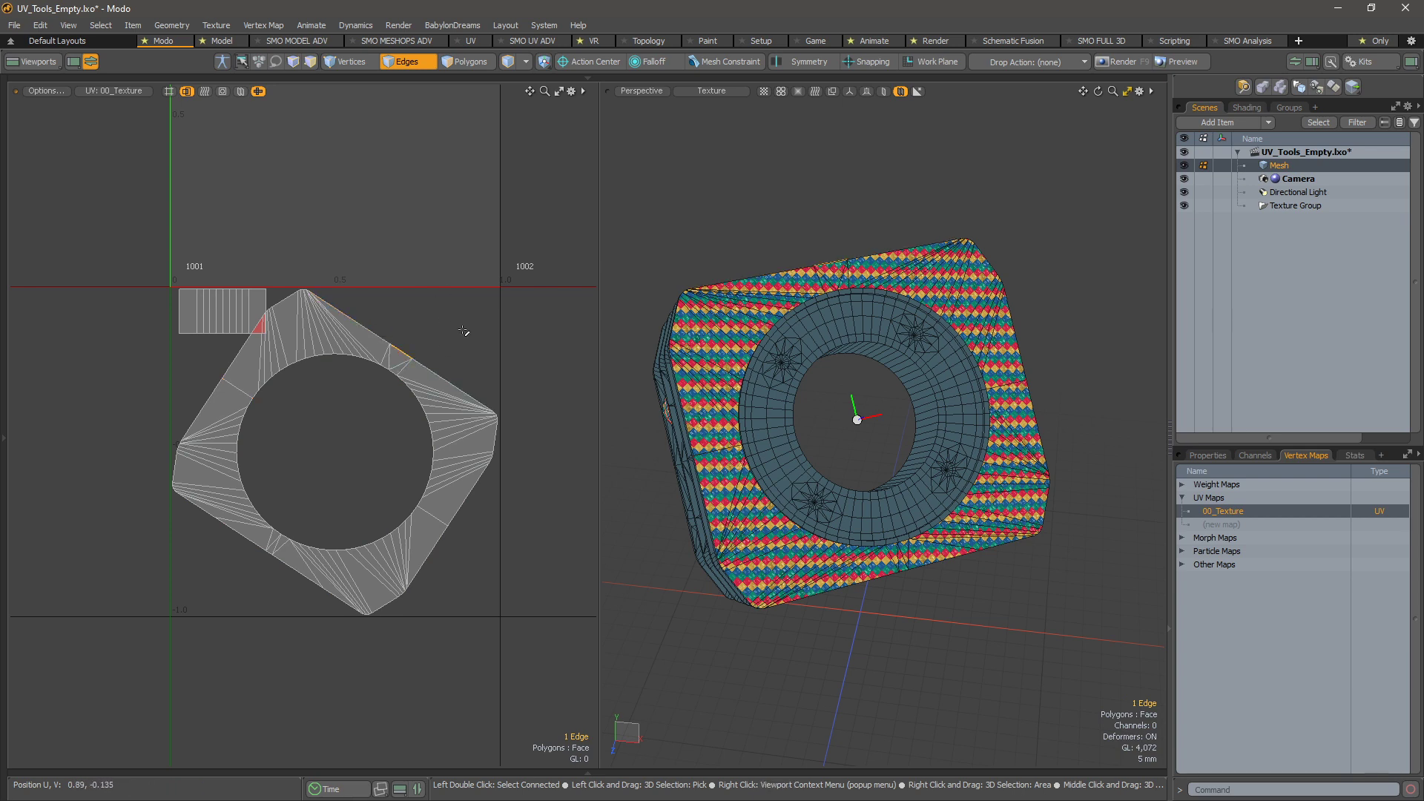
pyautogui.hotkey('ctrl', '4')
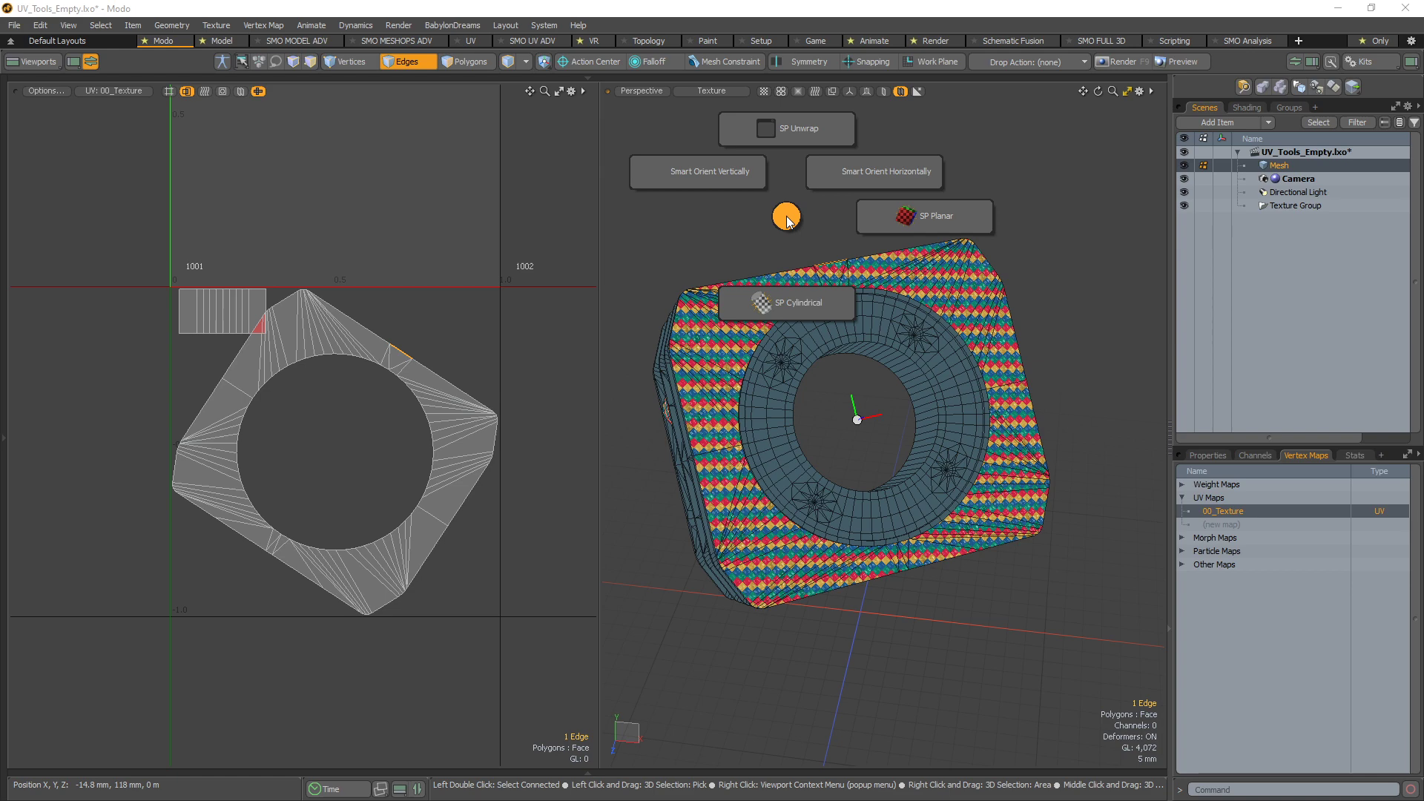
pyautogui.click(836, 185)
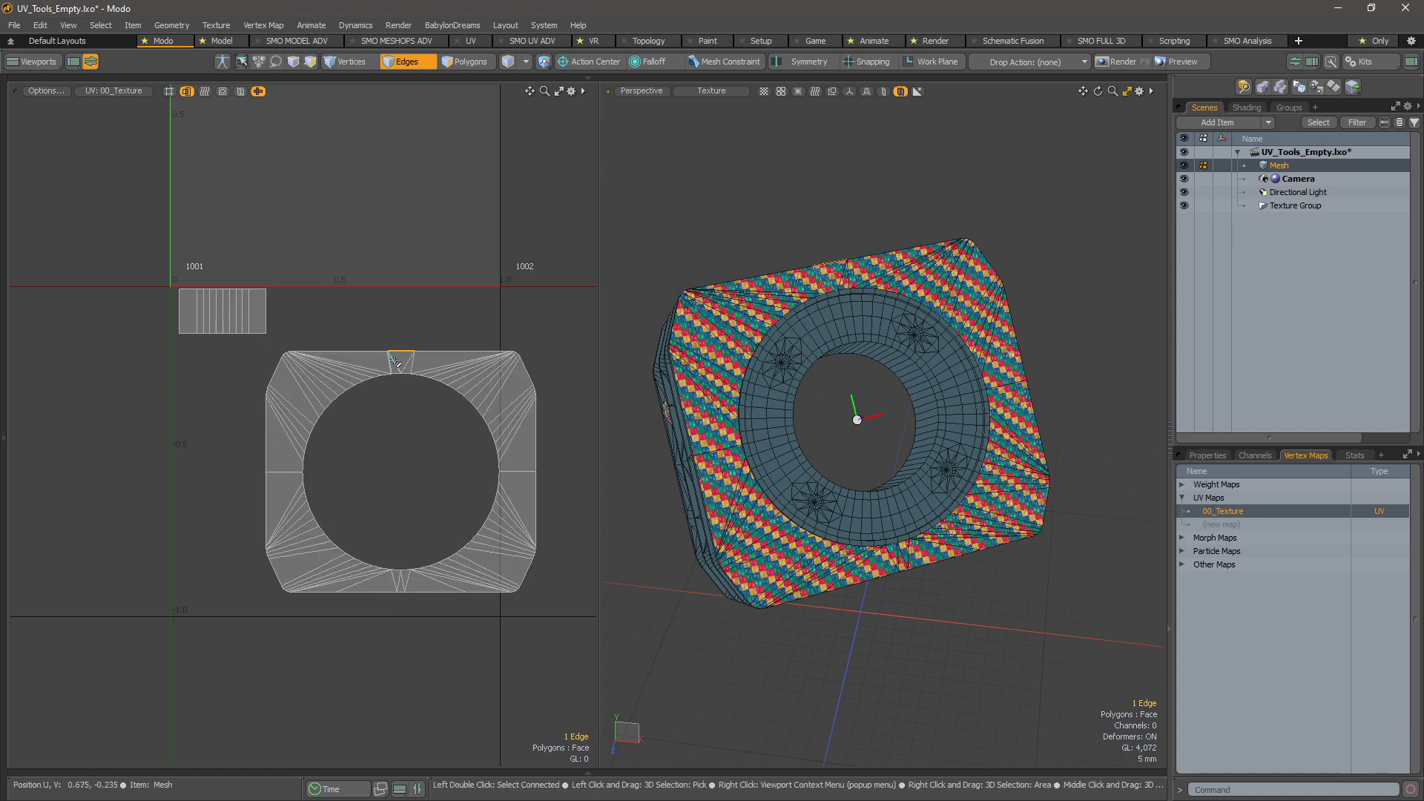
# - Reorient the square UV island from the same border edge with Smart Orient Vertically
pyautogui.hotkey('ctrl', '4')
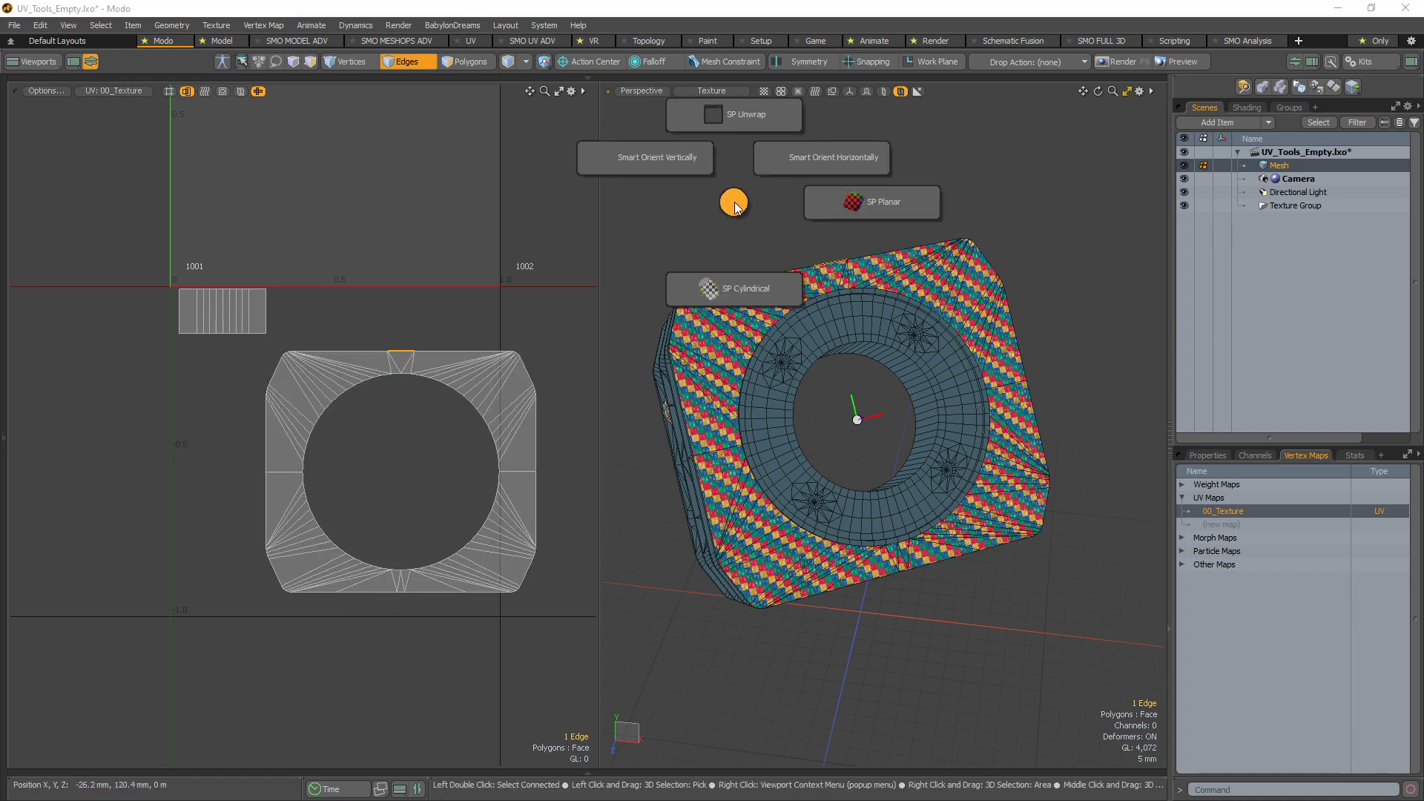
pyautogui.click(706, 162)
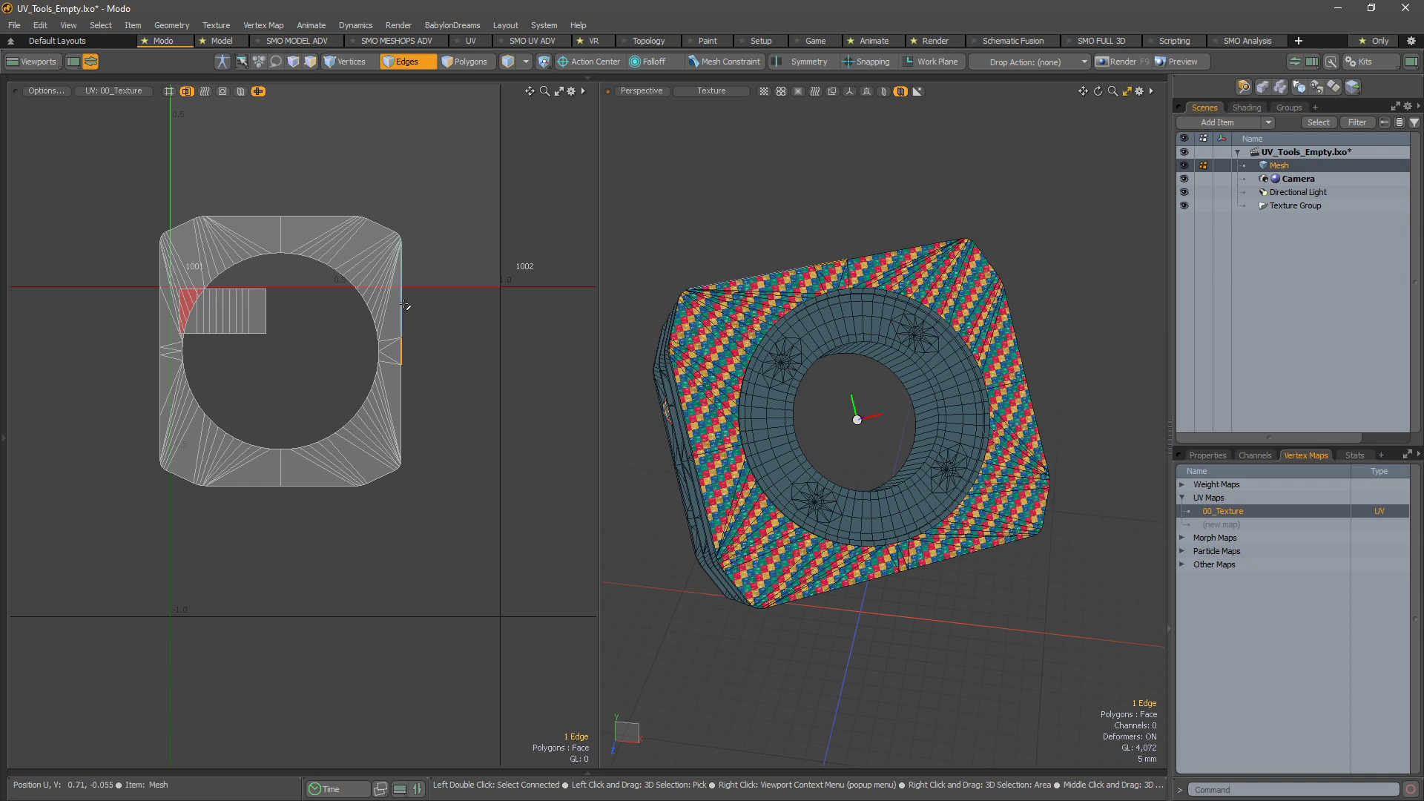
pyautogui.hotkey('ctrl', '4')
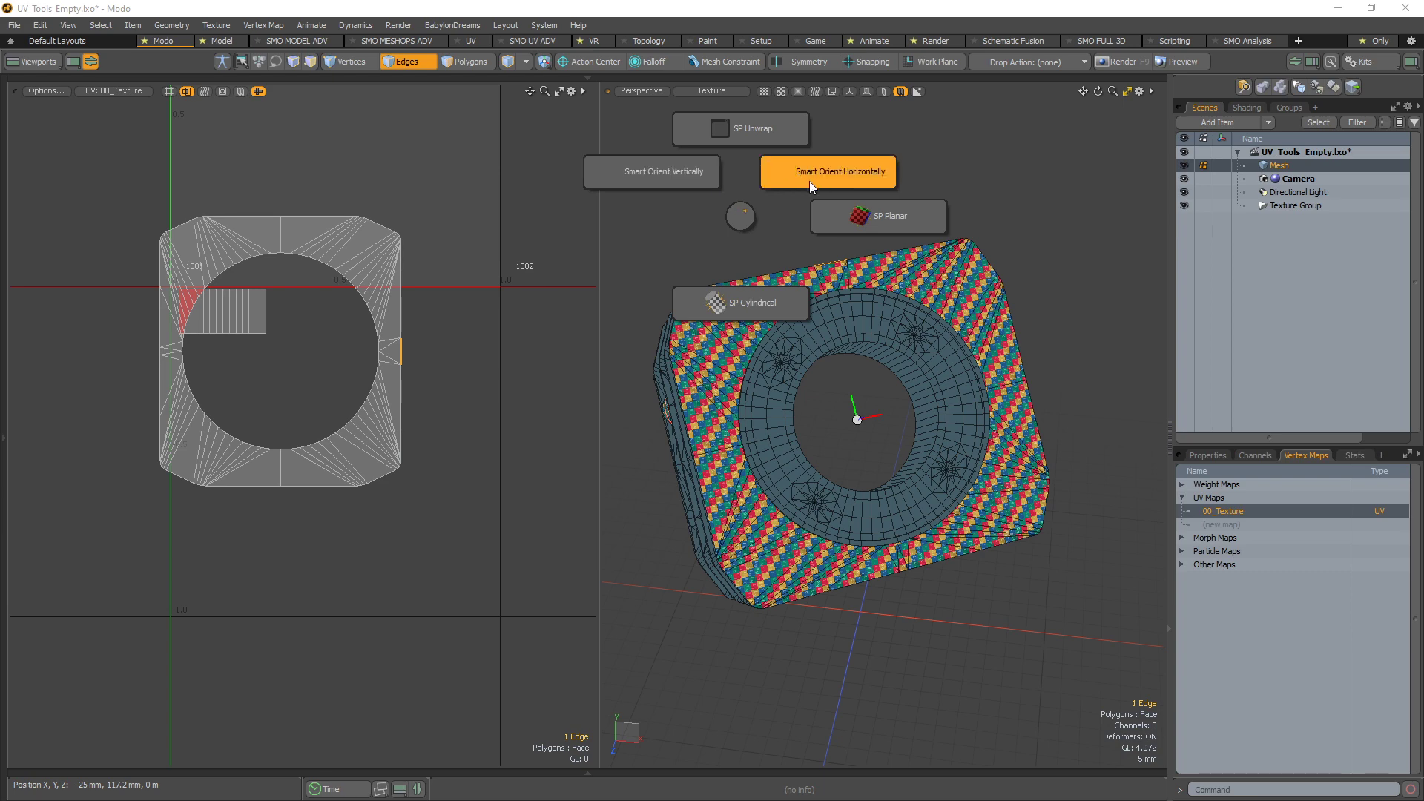
pyautogui.click(741, 215)
pyautogui.keyDown('alt'); pyautogui.moveTo(453, 473); pyautogui.dragTo(462, 427); pyautogui.keyUp('alt')
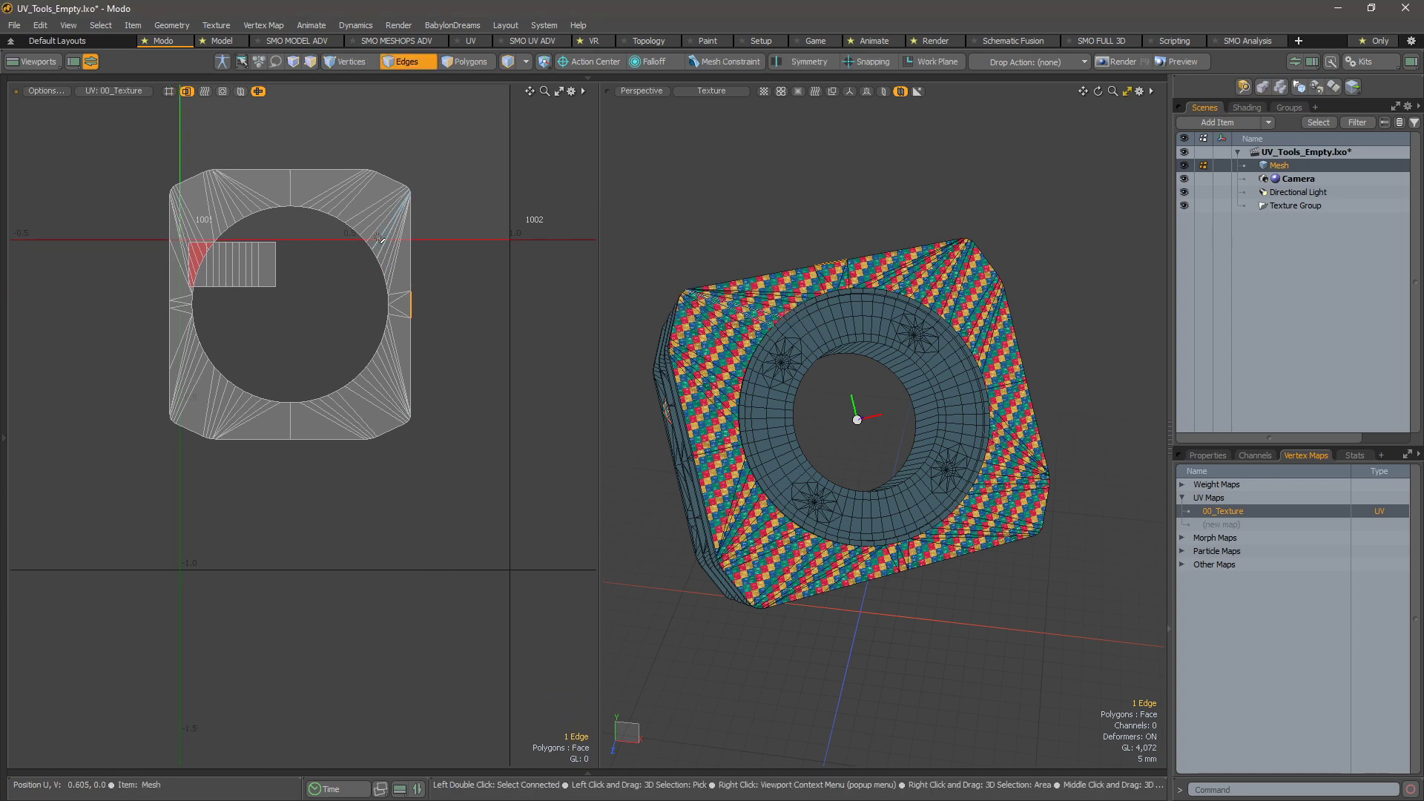
# - Select the whole square UV island and move it below the rectangular strip island, clear of any overlap
pyautogui.press('space')
pyautogui.press('space')
pyautogui.press('space')
pyautogui.press('space')
pyautogui.moveTo(353, 194); pyautogui.dragTo(430, 331)
pyautogui.doubleClick(341, 196)
pyautogui.press('y')
pyautogui.click(416, 156)
# - Select the two adjoining rim polygons along the upper edge of the part's open rear side
pyautogui.keyDown('alt'); pyautogui.moveTo(788, 299); pyautogui.dragTo(1098, 170); pyautogui.keyUp('alt')
pyautogui.press('space')
pyautogui.click(1098, 171)
pyautogui.keyDown('alt'); pyautogui.moveTo(787, 256); pyautogui.dragTo(987, 270); pyautogui.keyUp('alt')
pyautogui.click(987, 271)
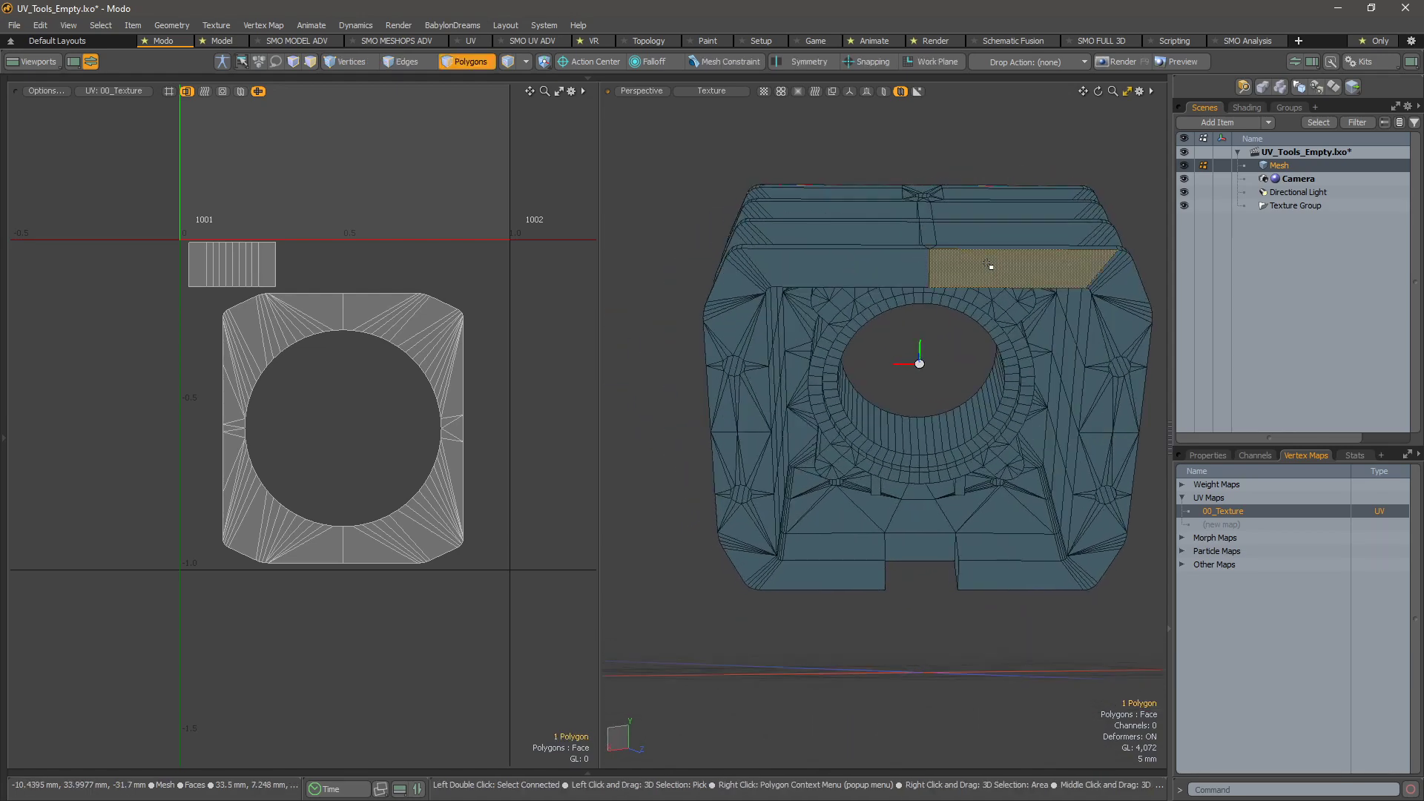
pyautogui.keyDown('shift'); pyautogui.click(890, 267); pyautogui.keyUp('shift')
pyautogui.keyDown('alt'); pyautogui.moveTo(890, 267); pyautogui.dragTo(839, 276); pyautogui.keyUp('alt')
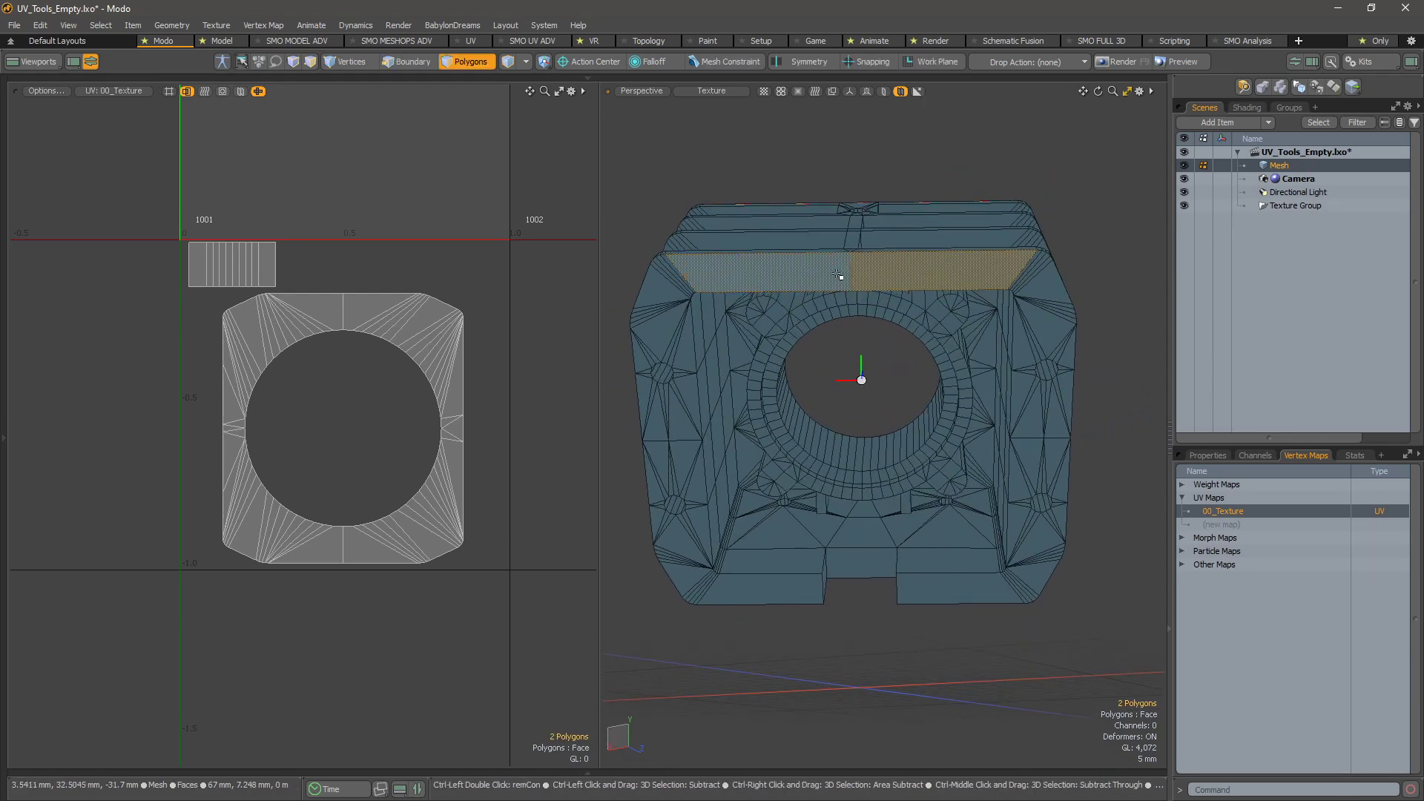
# - Extend the selection across the whole flat rear rim with Similar by 2°
pyautogui.hotkey('ctrl', 'space')
pyautogui.click(870, 308)
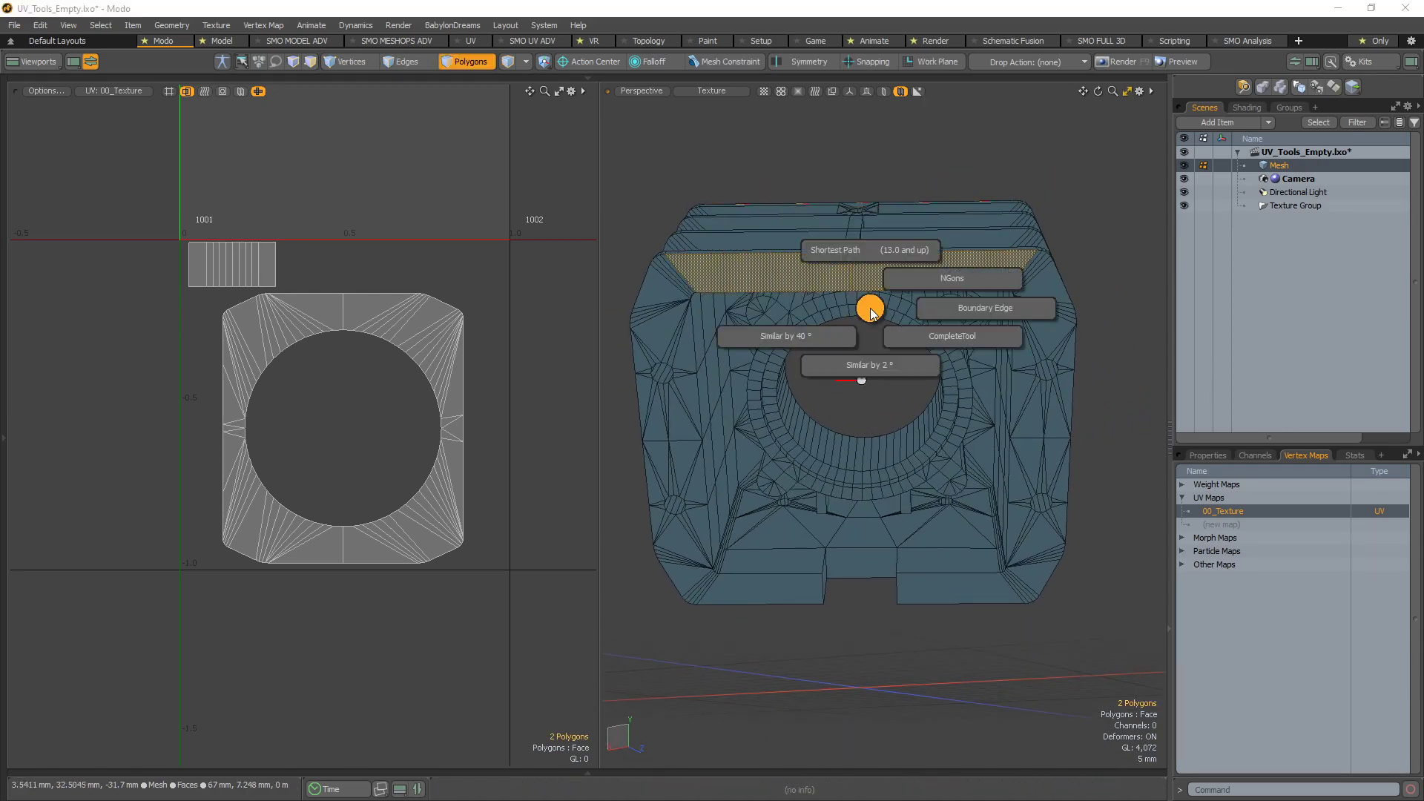
pyautogui.click(879, 367)
pyautogui.keyDown('alt'); pyautogui.moveTo(878, 367); pyautogui.dragTo(881, 321); pyautogui.keyUp('alt')
pyautogui.keyDown('alt'); pyautogui.moveTo(880, 322); pyautogui.dragTo(894, 344, button='middle'); pyautogui.keyUp('alt')
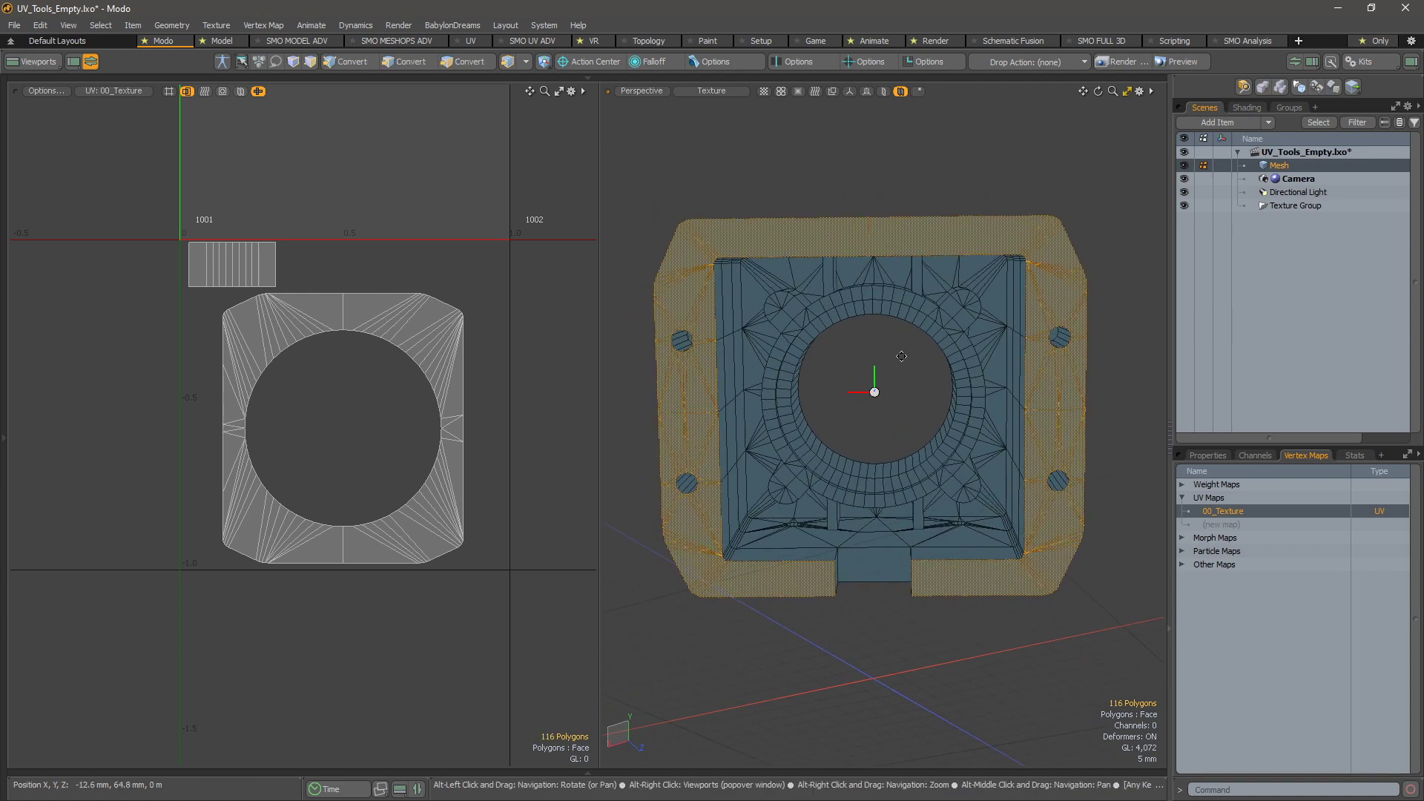
pyautogui.keyDown('alt'); pyautogui.moveTo(894, 344); pyautogui.dragTo(893, 356, button='right'); pyautogui.keyUp('alt')
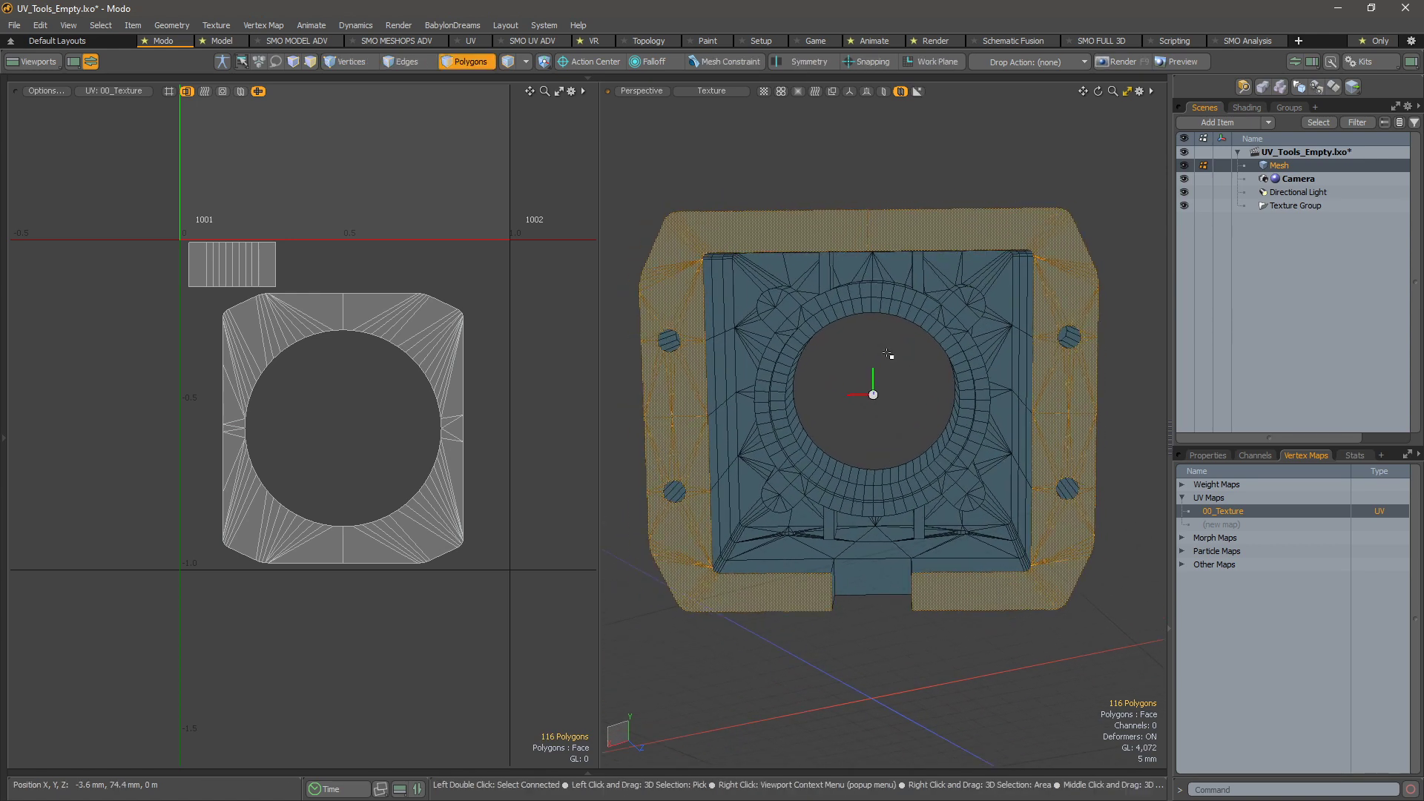
# - Review the unwrap and auto-repack options in the preferences and close them
pyautogui.click(539, 26)
pyautogui.click(680, 253)
pyautogui.moveTo(548, 179); pyautogui.dragTo(480, 167)
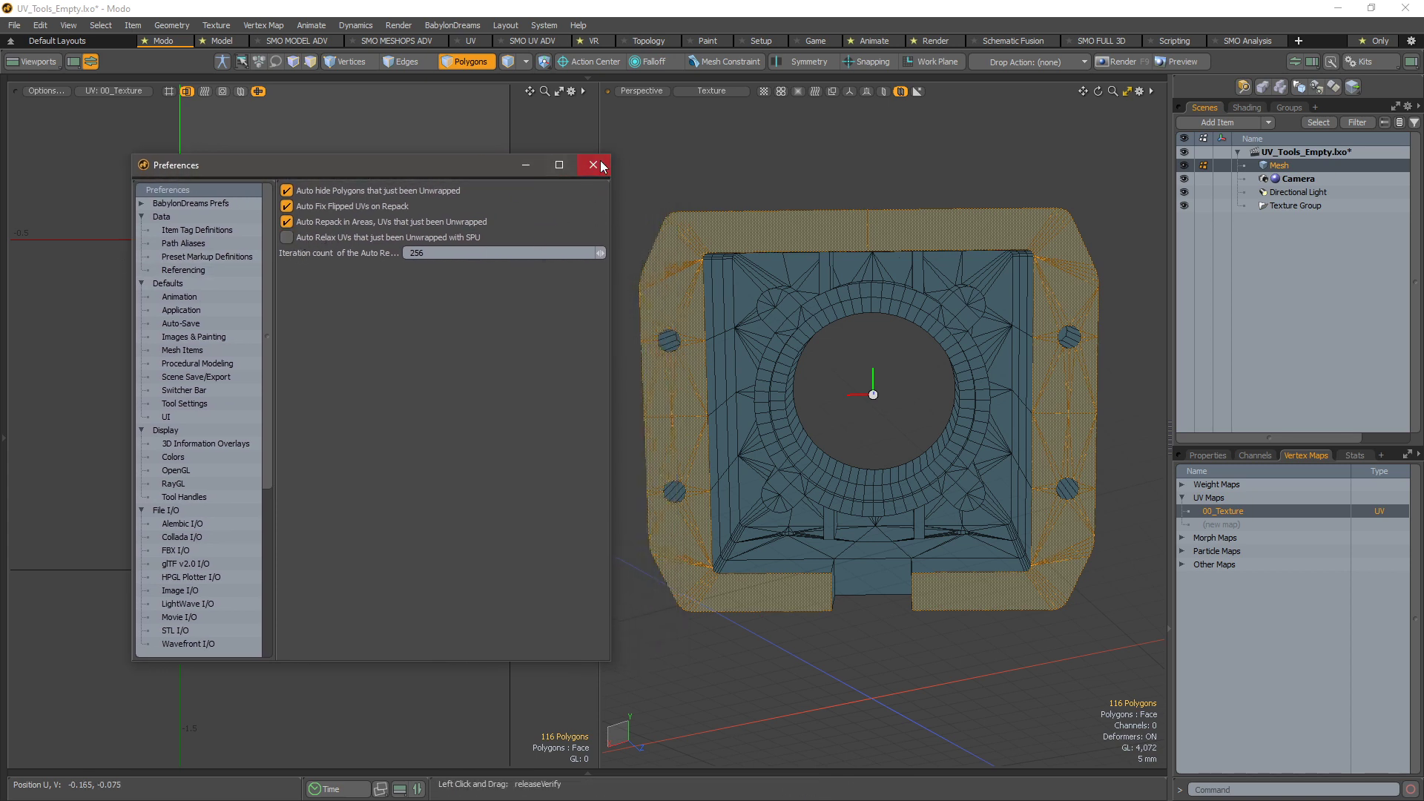
pyautogui.click(594, 164)
# - Unwrap the selected rear rim polygons with SPU - Conformal - Group Normal
pyautogui.keyDown('alt'); pyautogui.moveTo(828, 313); pyautogui.dragTo(789, 332, button='middle'); pyautogui.keyUp('alt')
pyautogui.keyDown('alt'); pyautogui.moveTo(845, 347); pyautogui.dragTo(826, 346, button='right'); pyautogui.keyUp('alt')
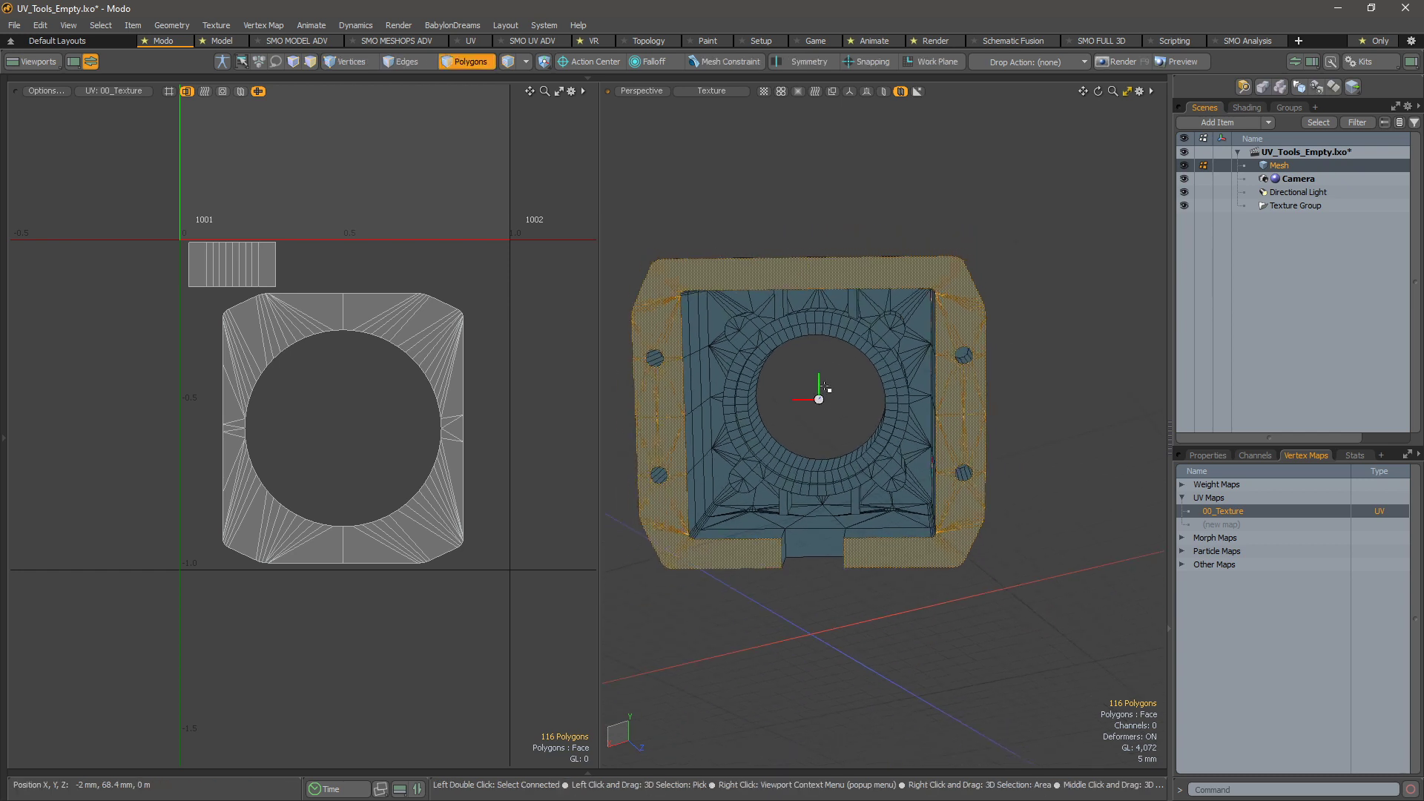
pyautogui.press('u')
pyautogui.click(828, 308)
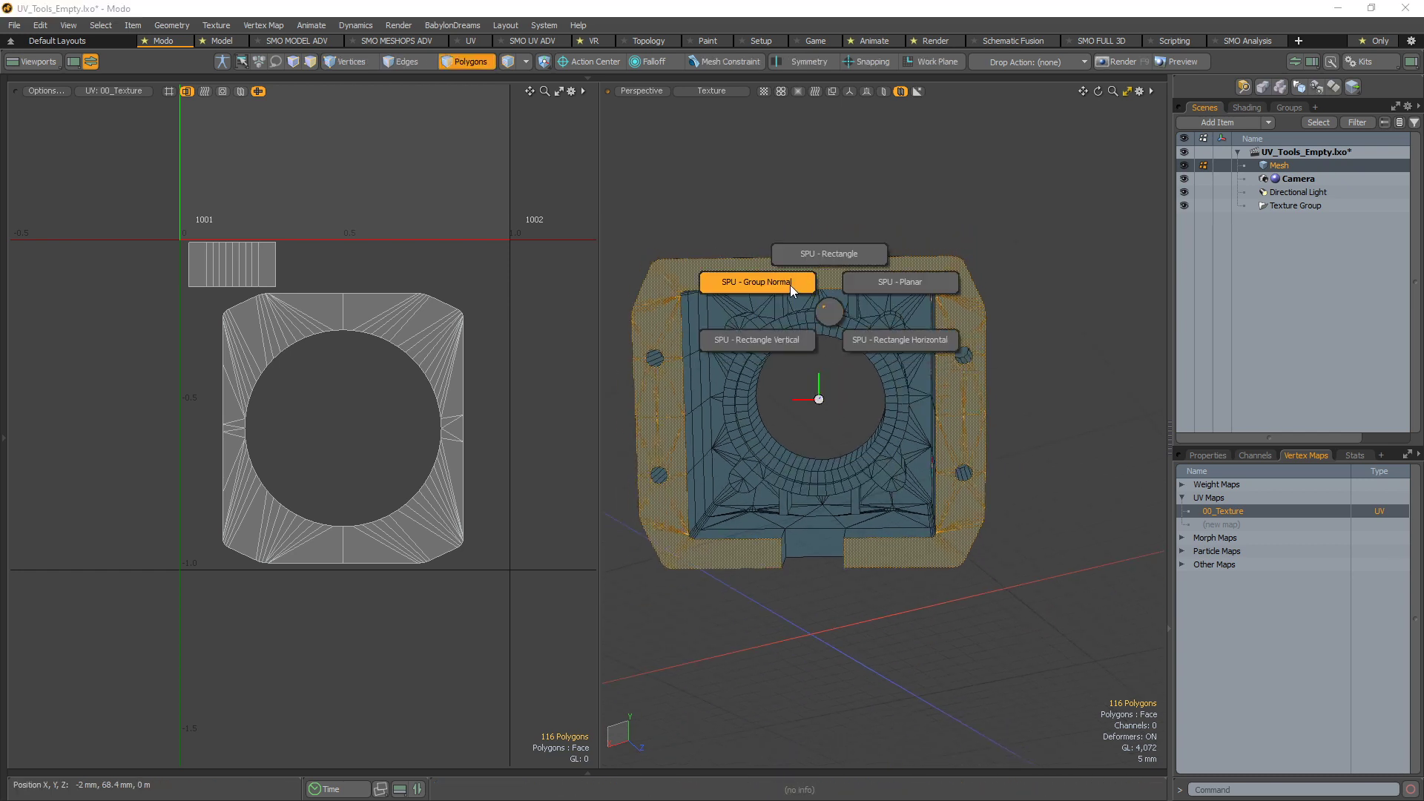
pyautogui.click(790, 285)
pyautogui.click(798, 226)
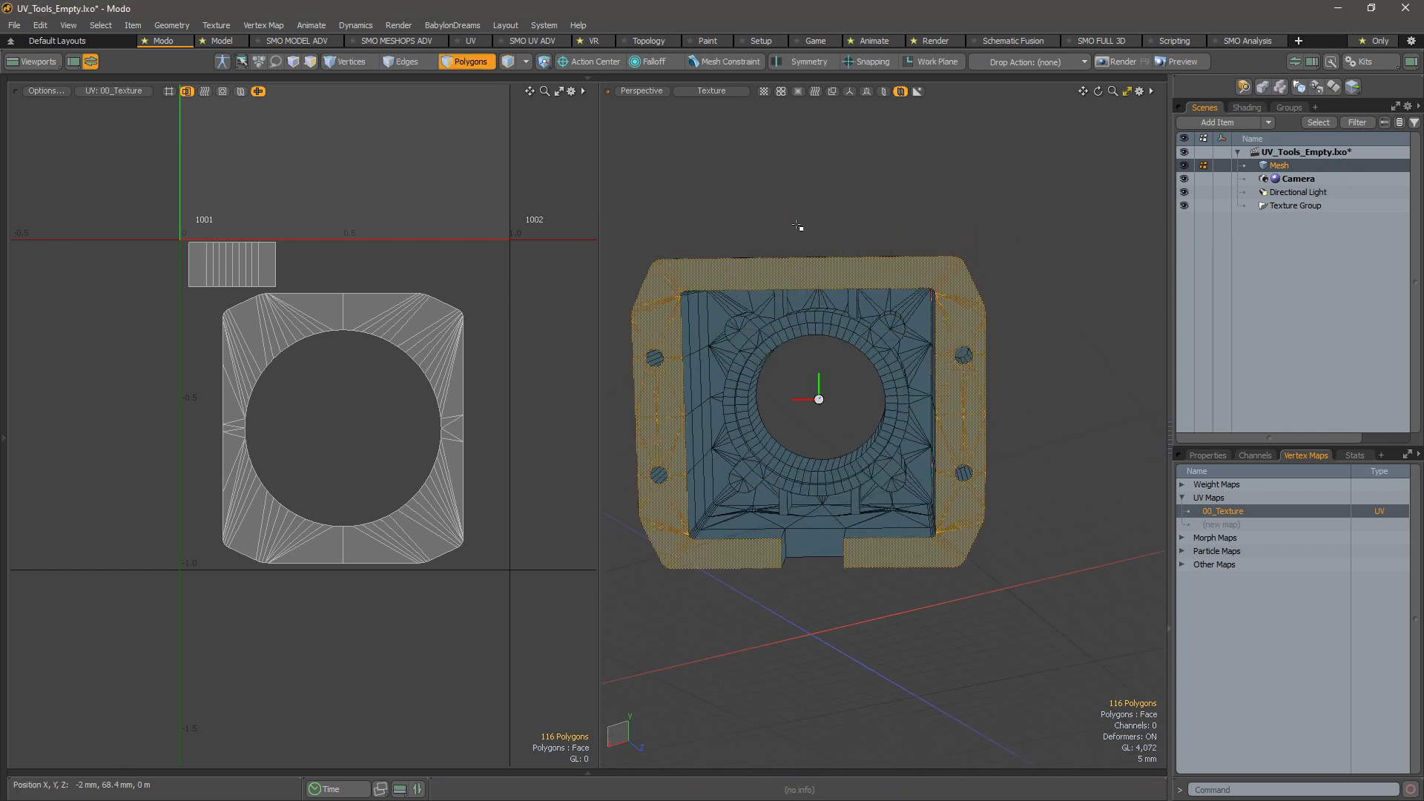
# - Select the entire unwrapped rear rim island in the UV map
pyautogui.press('u')
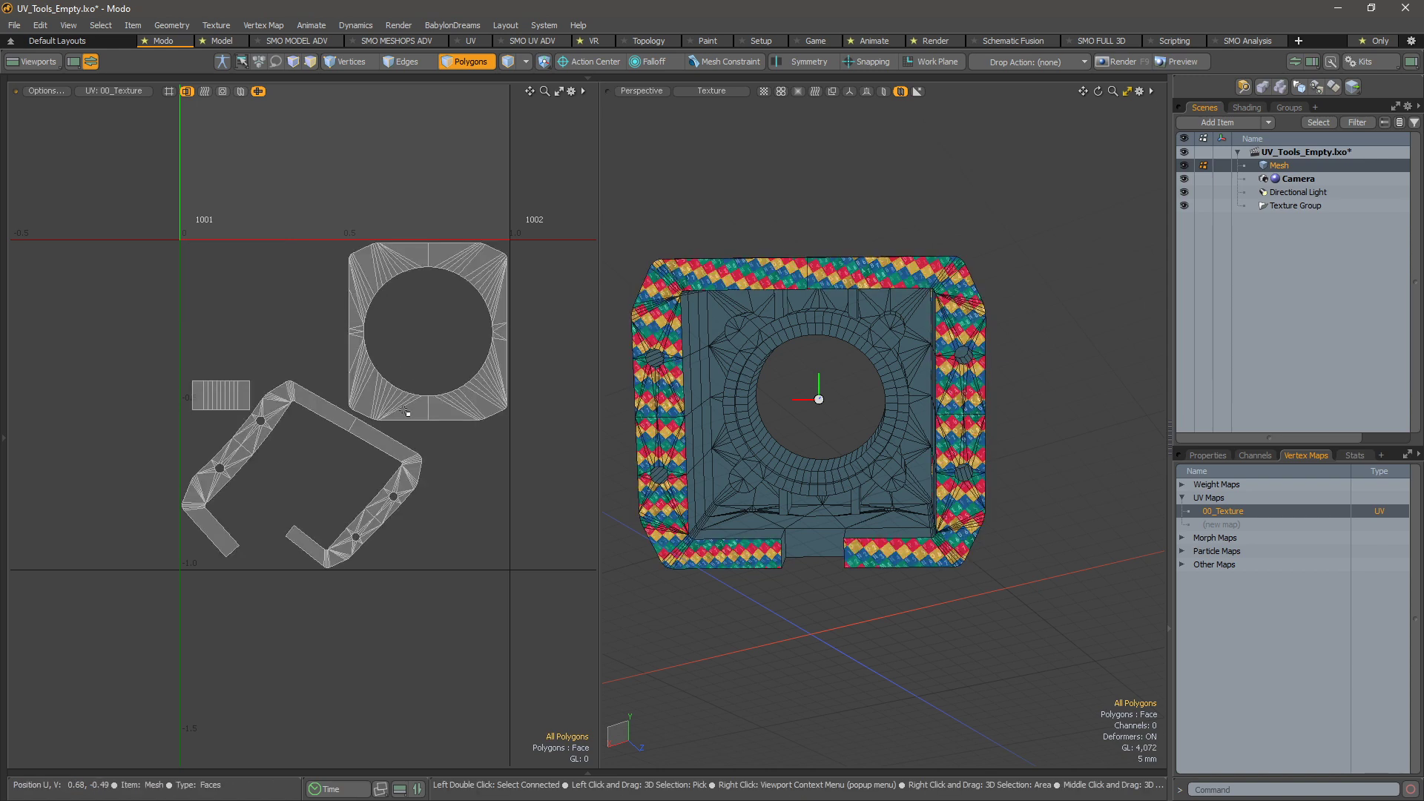
pyautogui.scroll(3, 366, 480)
pyautogui.keyDown('alt'); pyautogui.keyDown('shift'); pyautogui.moveTo(366, 480); pyautogui.dragTo(421, 413); pyautogui.keyUp('shift'); pyautogui.keyUp('alt')
pyautogui.scroll(3, 383, 319)
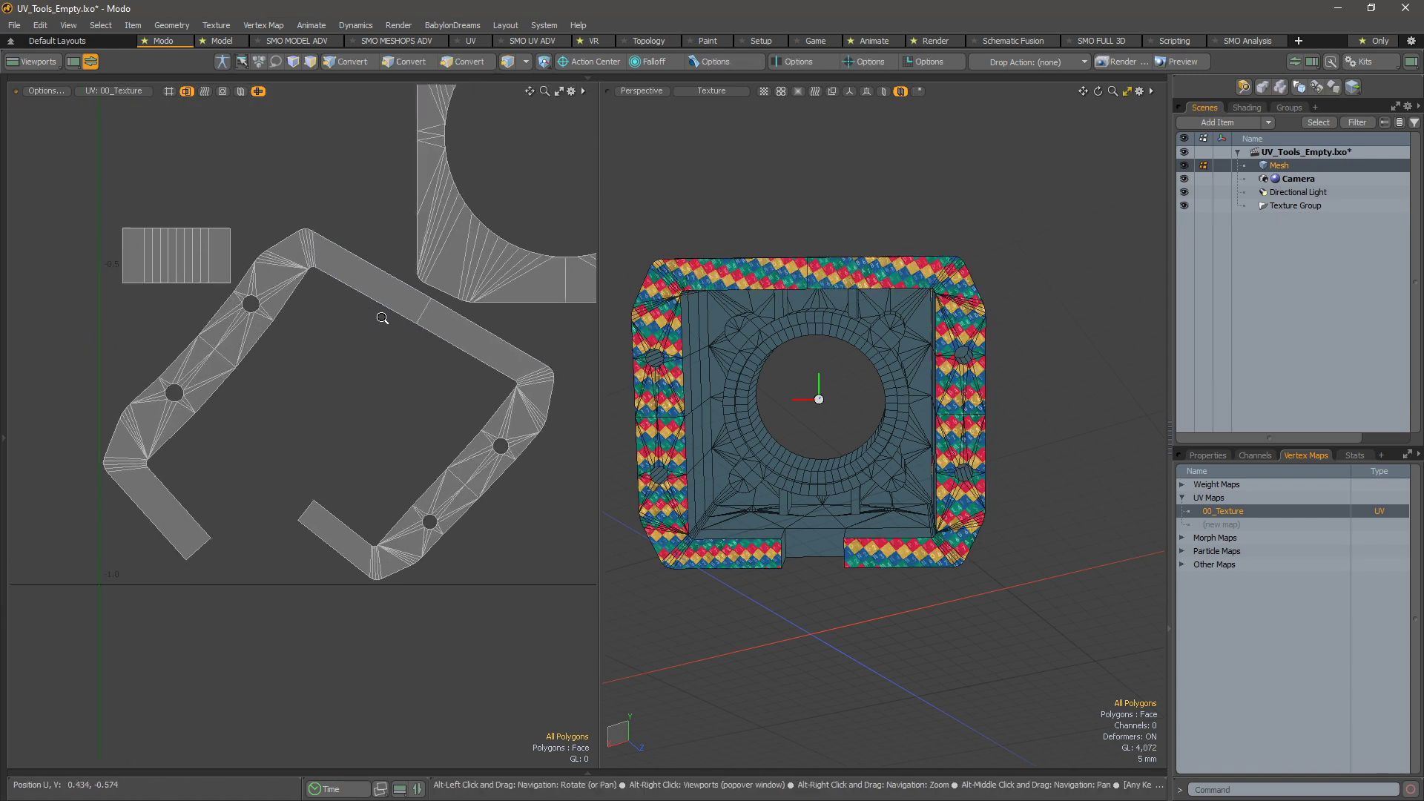
pyautogui.moveTo(451, 327); pyautogui.dragTo(425, 300)
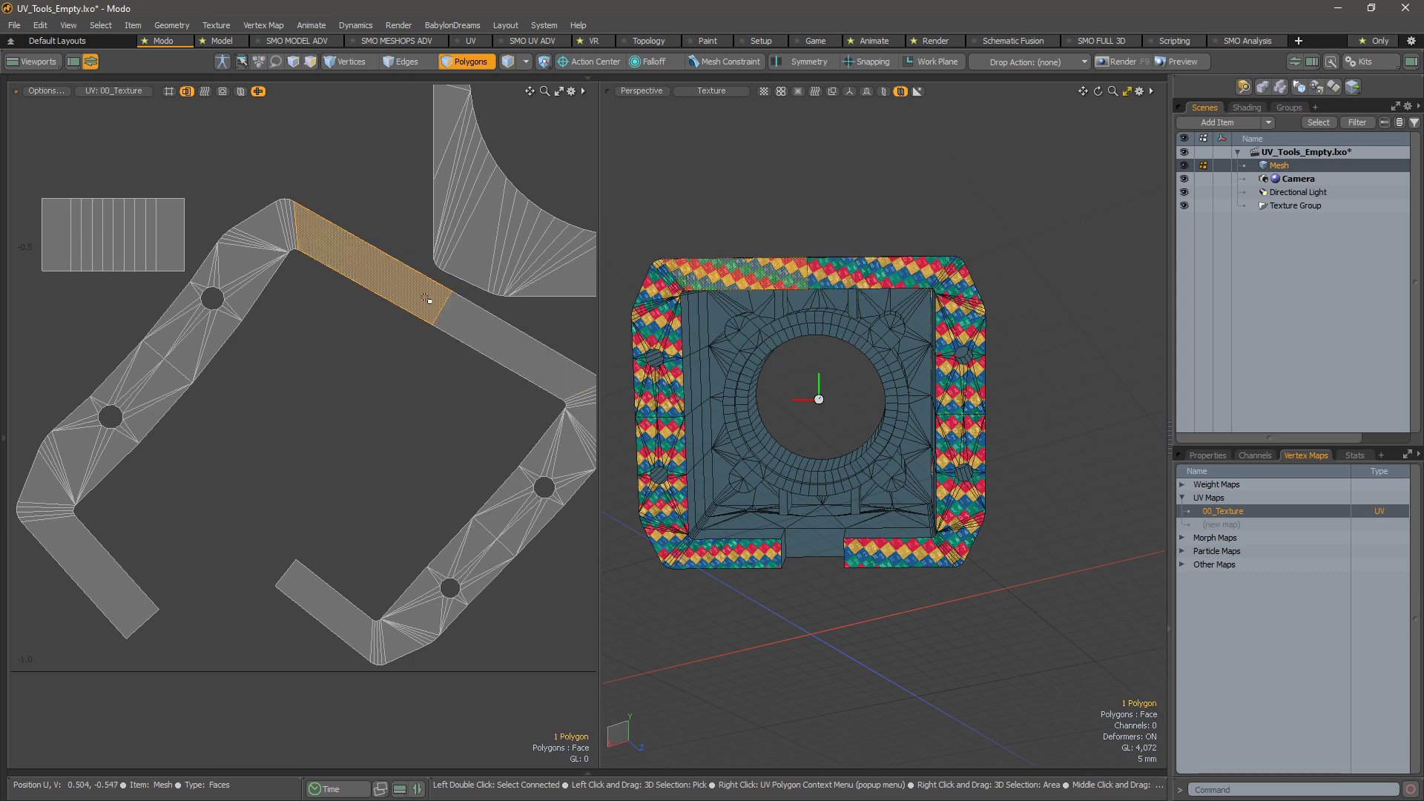
pyautogui.doubleClick(426, 300)
pyautogui.scroll(-5, 340, 403)
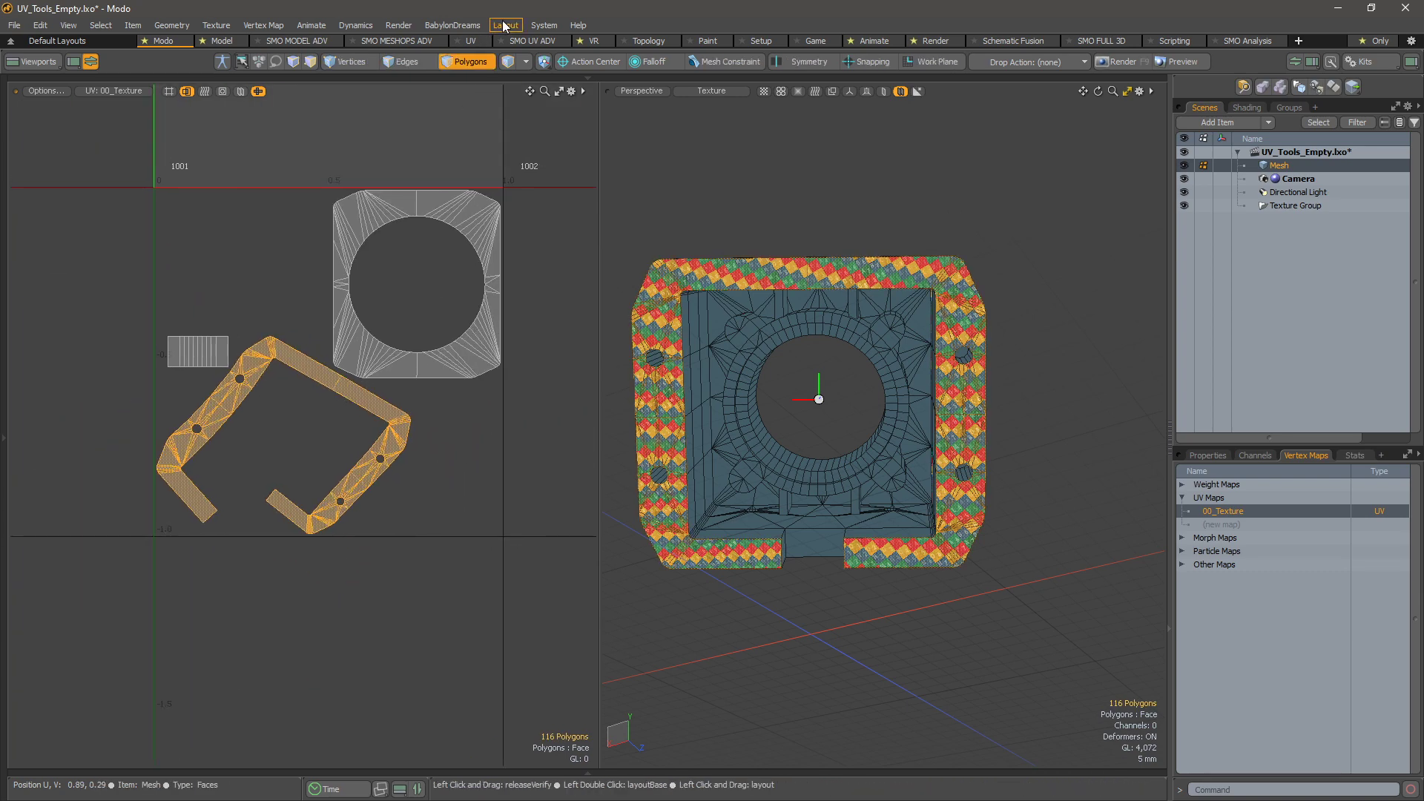
# - Enable automatic relaxing of UVs just unwrapped with SPU in the preferences and close them
pyautogui.click(542, 27)
pyautogui.click(571, 148)
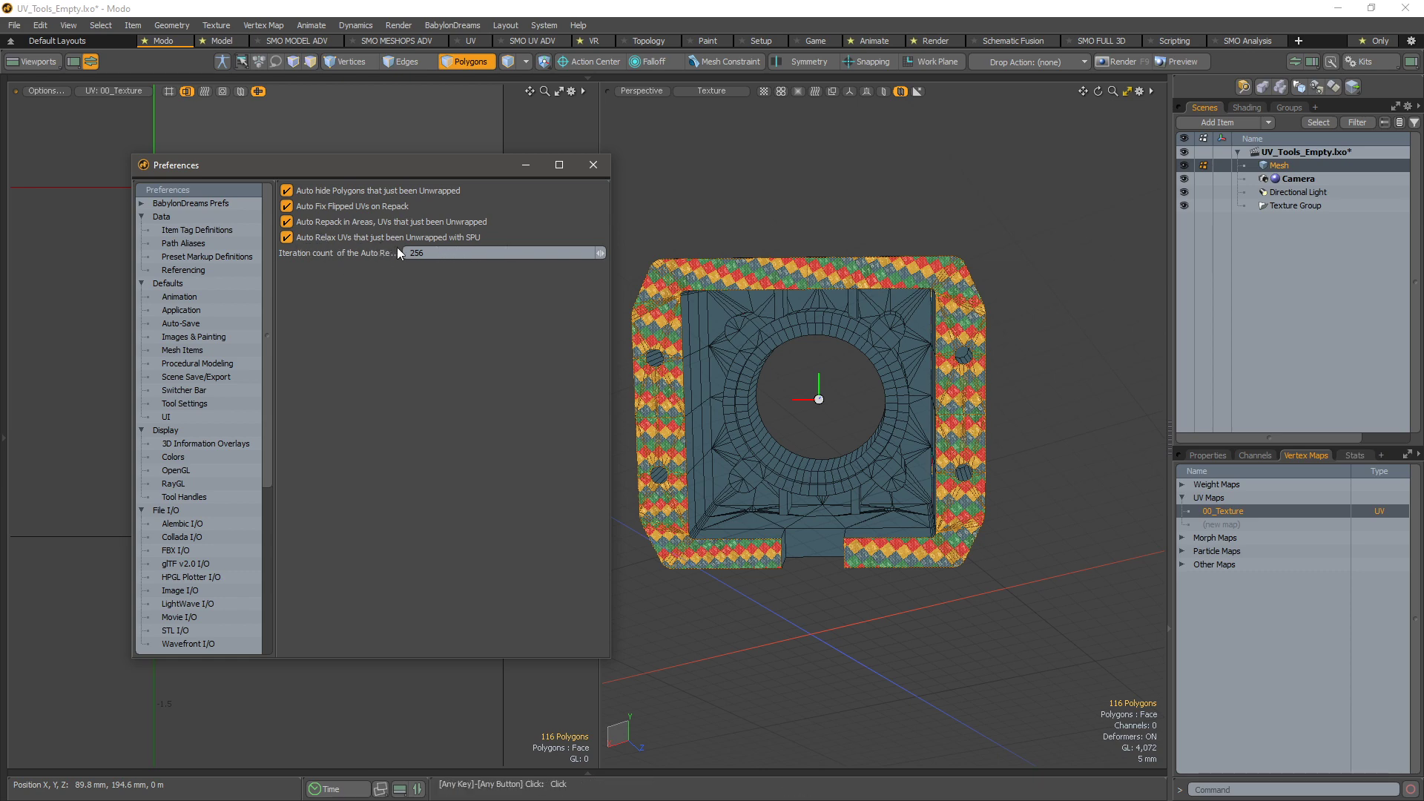
pyautogui.click(592, 165)
# - Unwrap the selected rear rim polygons again with SPU - Conformal - Group Normal
pyautogui.keyDown('alt'); pyautogui.moveTo(618, 410); pyautogui.dragTo(844, 348); pyautogui.keyUp('alt')
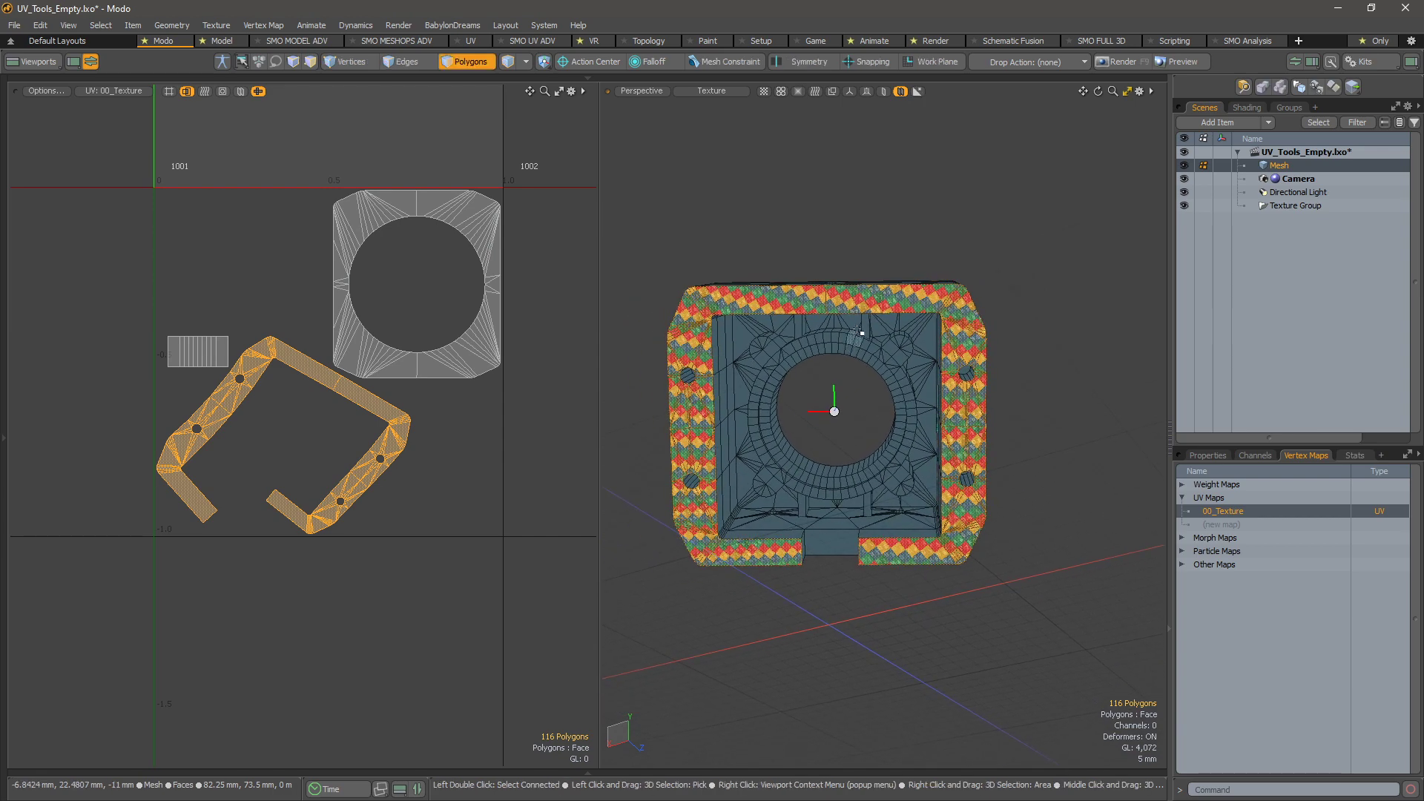
pyautogui.moveTo(855, 217)
pyautogui.keyDown('alt'); pyautogui.keyDown('shift'); pyautogui.mouseDown()
pyautogui.moveTo(856, 248)
pyautogui.moveTo(857, 230)
pyautogui.mouseUp(); pyautogui.keyUp('shift'); pyautogui.keyUp('alt')
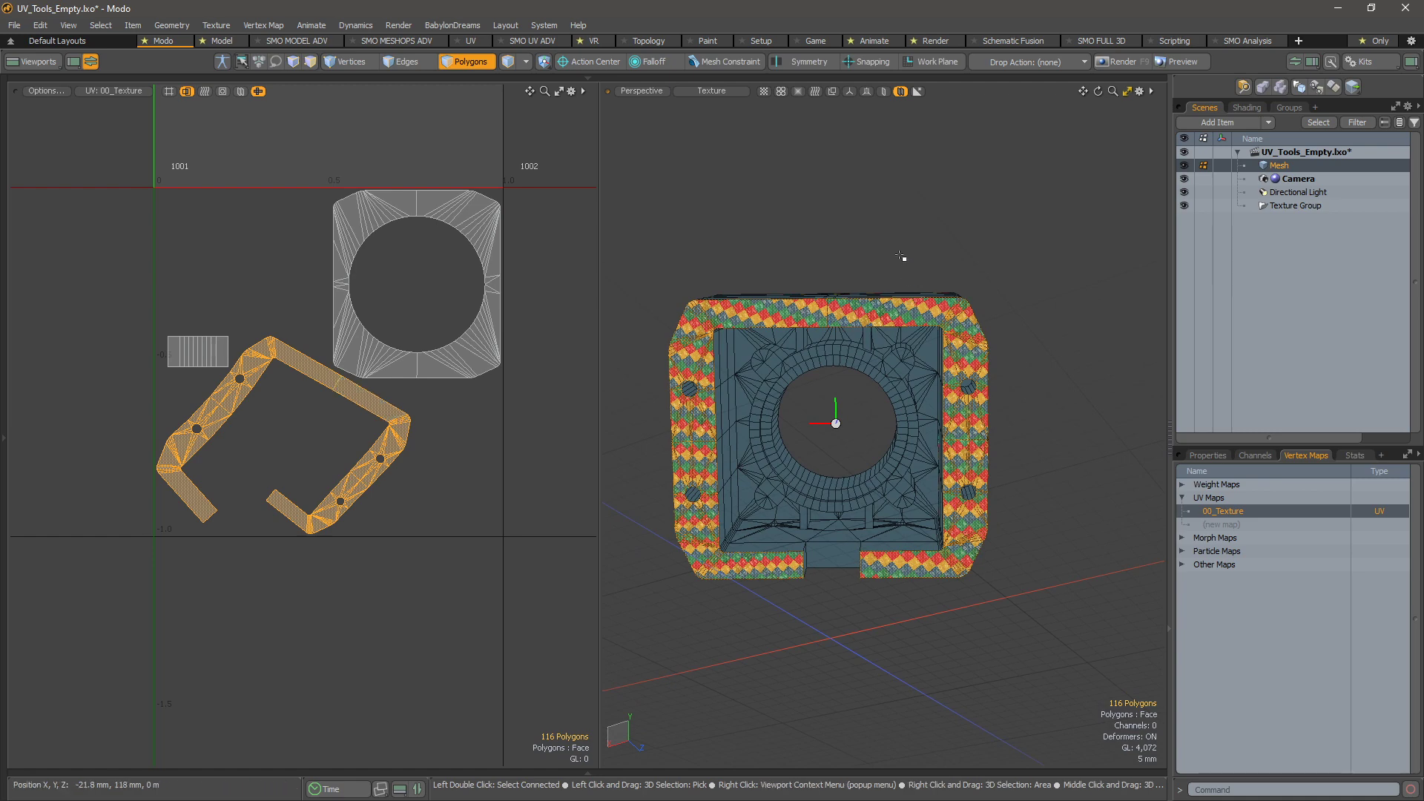
pyautogui.keyDown('alt'); pyautogui.moveTo(894, 241); pyautogui.dragTo(903, 289); pyautogui.keyUp('alt')
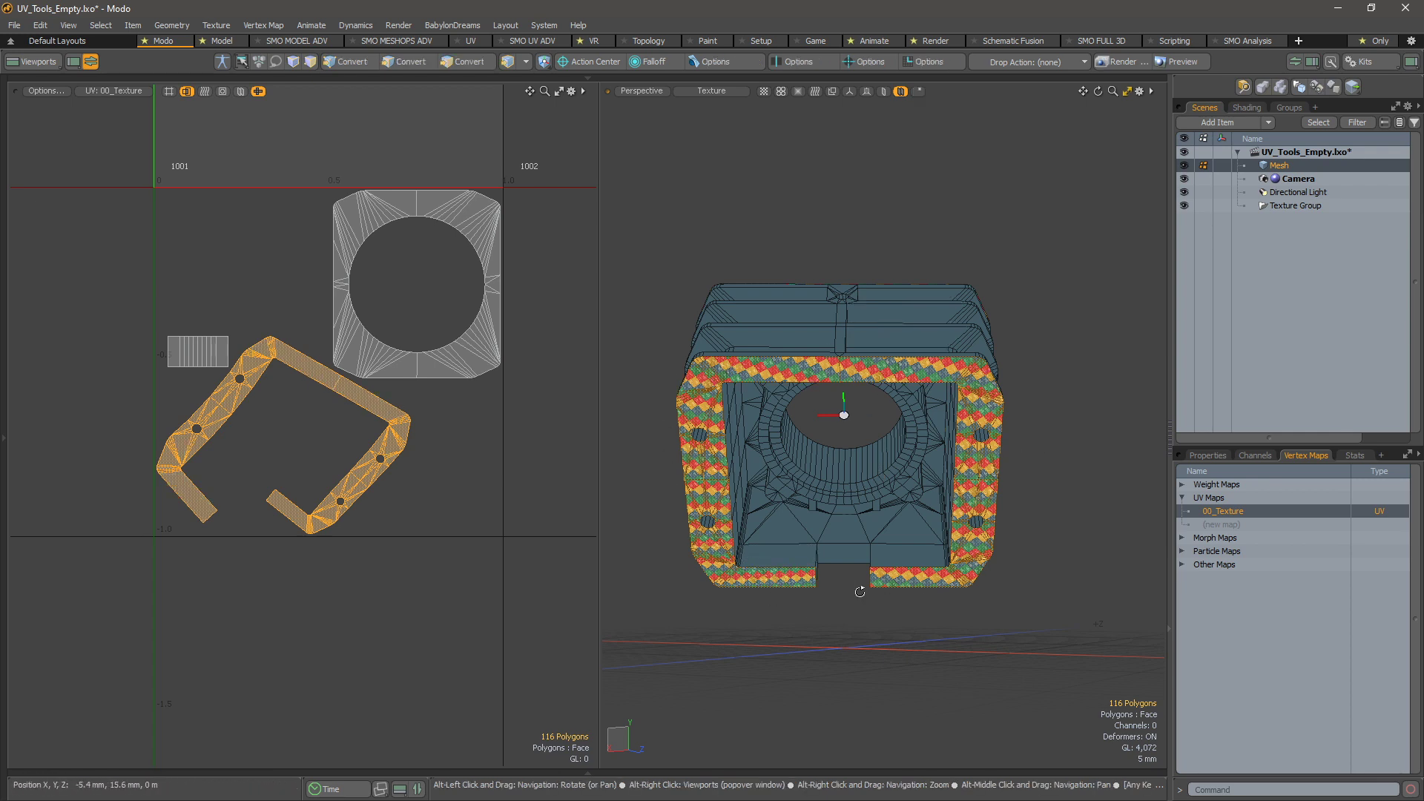
pyautogui.keyDown('alt'); pyautogui.moveTo(462, 364); pyautogui.dragTo(437, 443); pyautogui.keyUp('alt')
pyautogui.scroll(1, 438, 464)
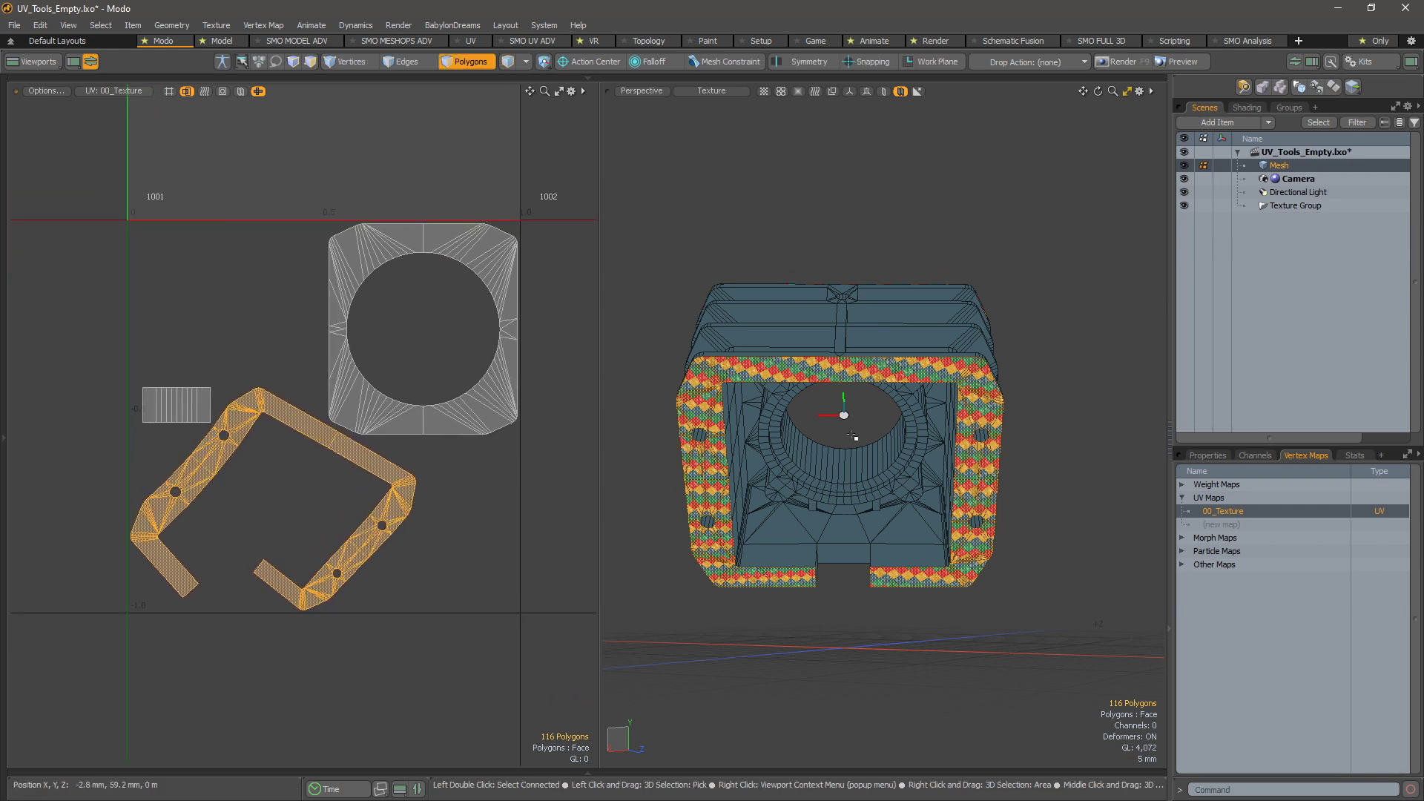
pyautogui.hotkey('ctrl', 'space')
pyautogui.click(853, 347)
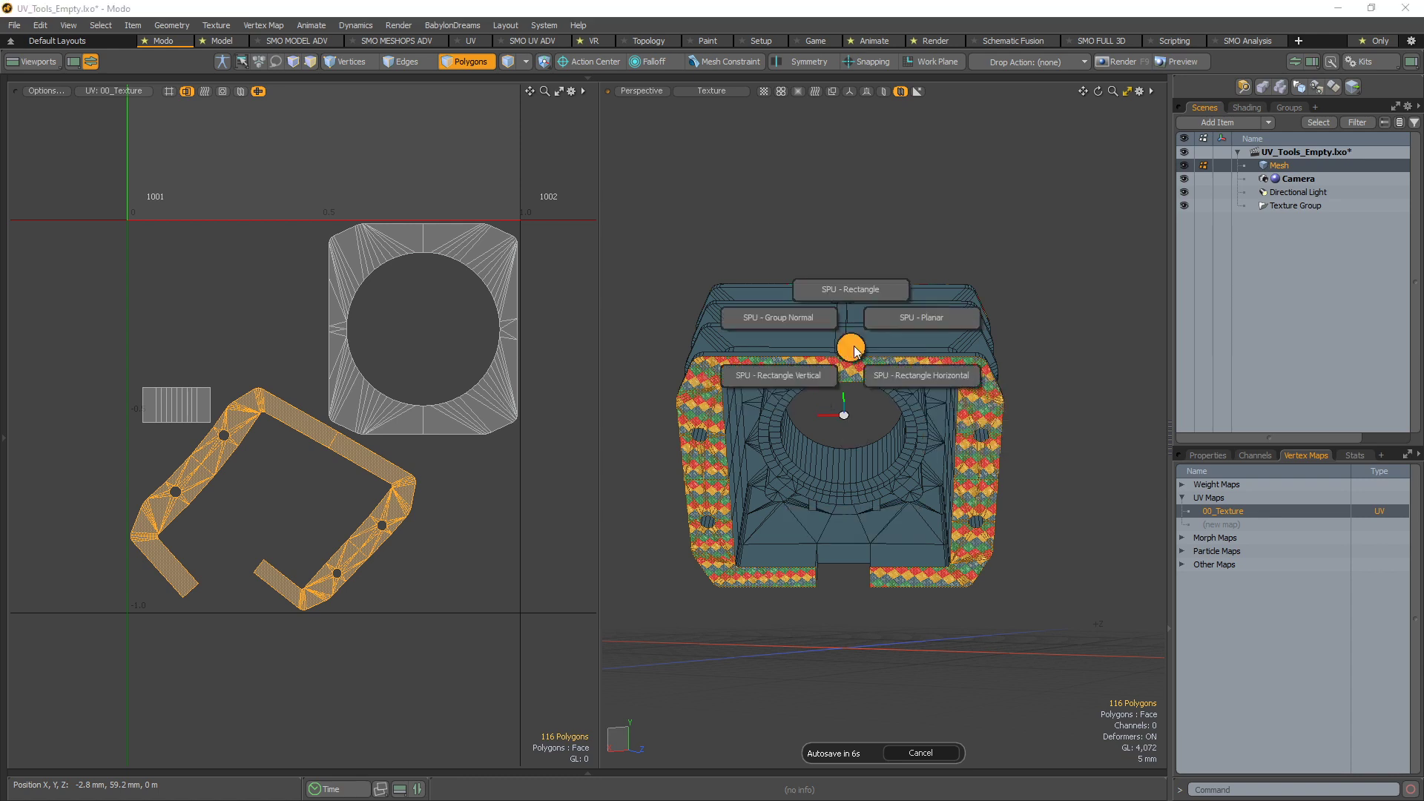
pyautogui.click(808, 319)
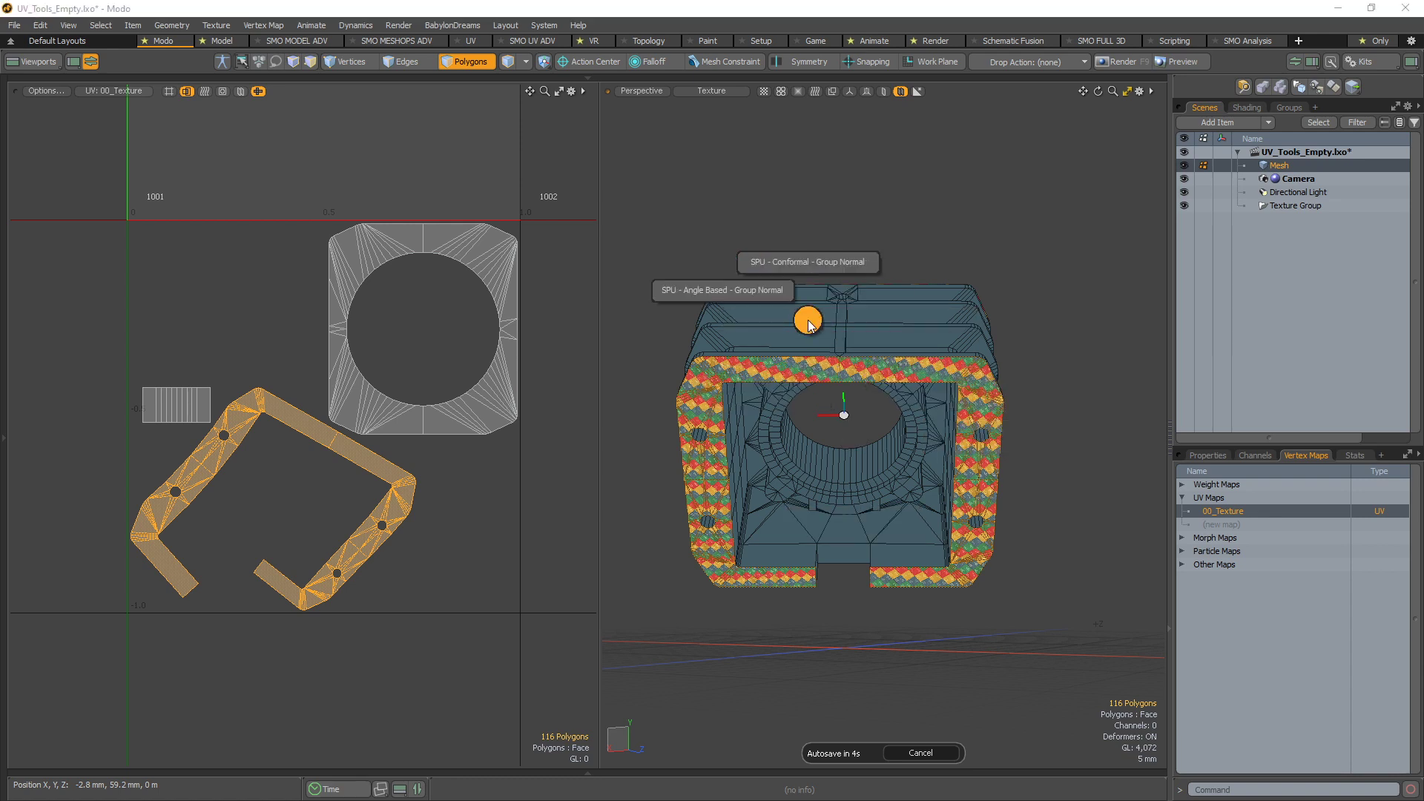
pyautogui.click(816, 264)
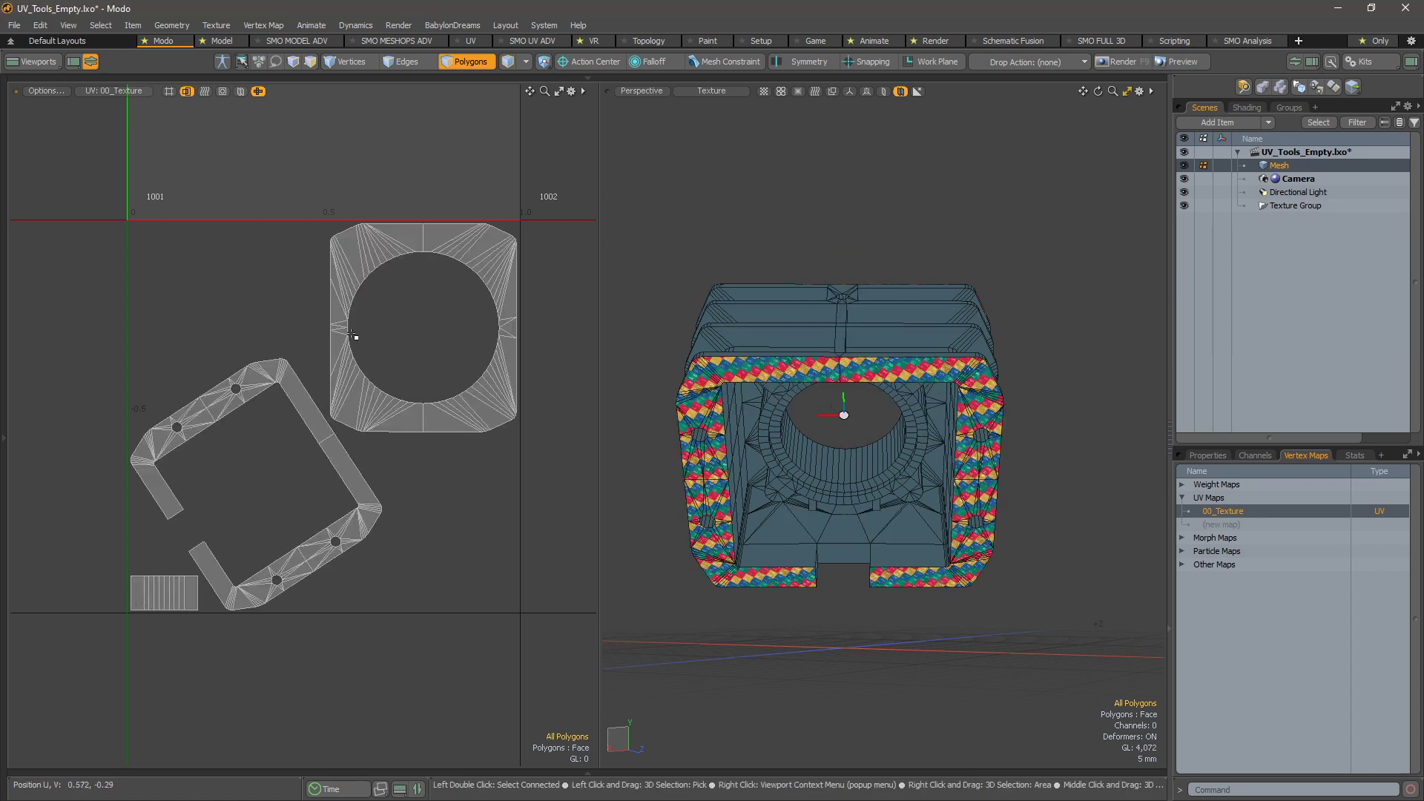
# - Select a long straight outer edge of the rear rim island and straighten the island with Smart Orient Vertically
pyautogui.scroll(2, 321, 418)
pyautogui.doubleClick(319, 413)
pyautogui.scroll(3, 319, 413)
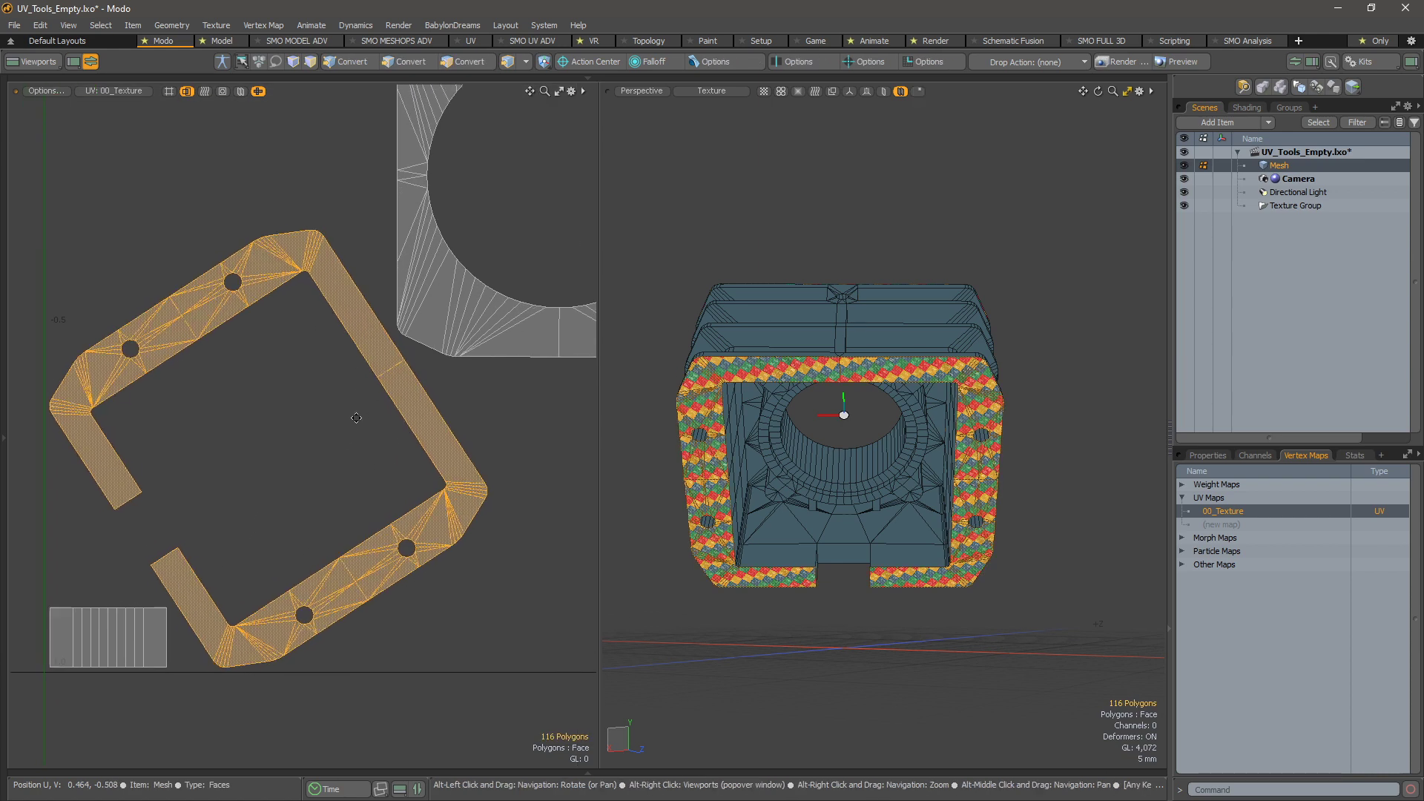
pyautogui.press('2')
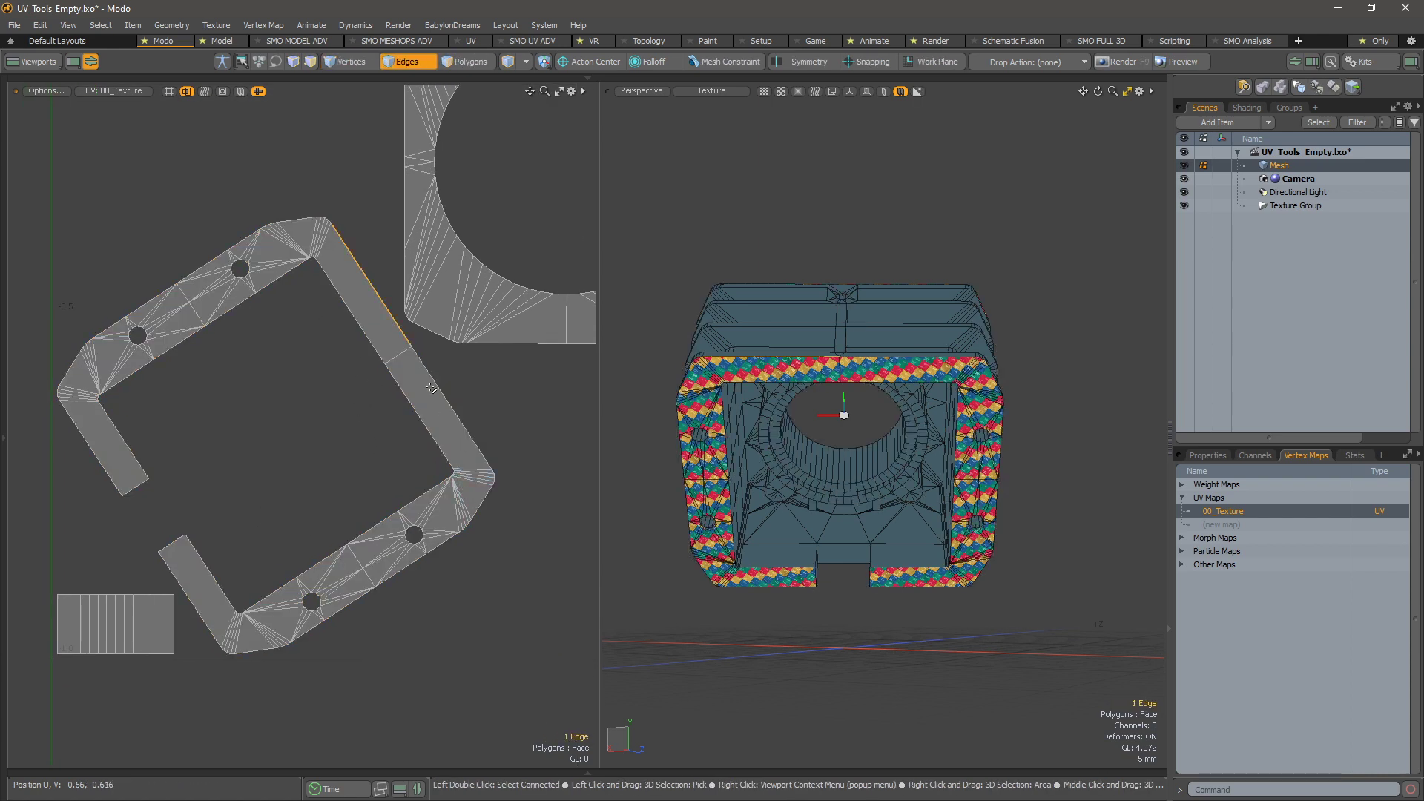
pyautogui.hotkey('ctrl', 'u')
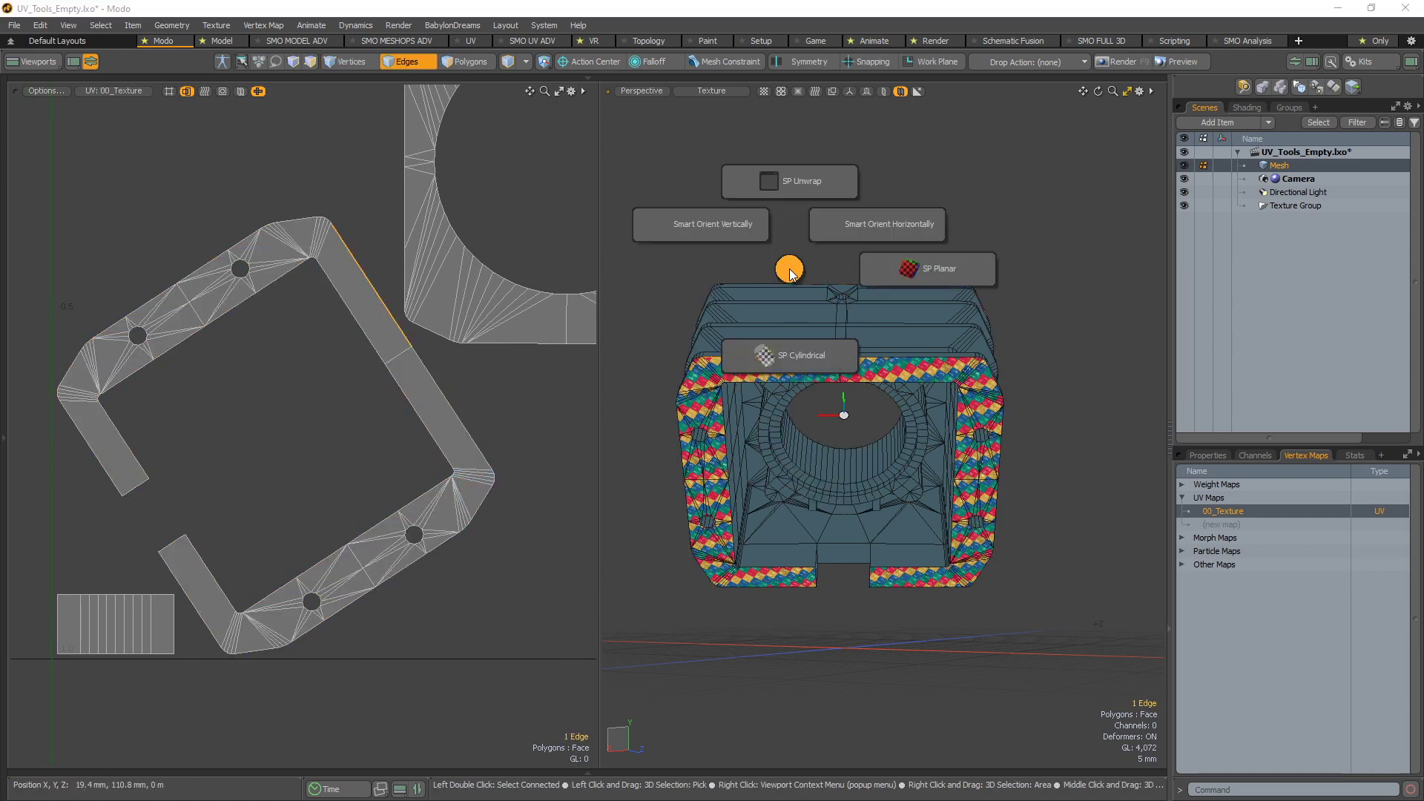
pyautogui.click(745, 227)
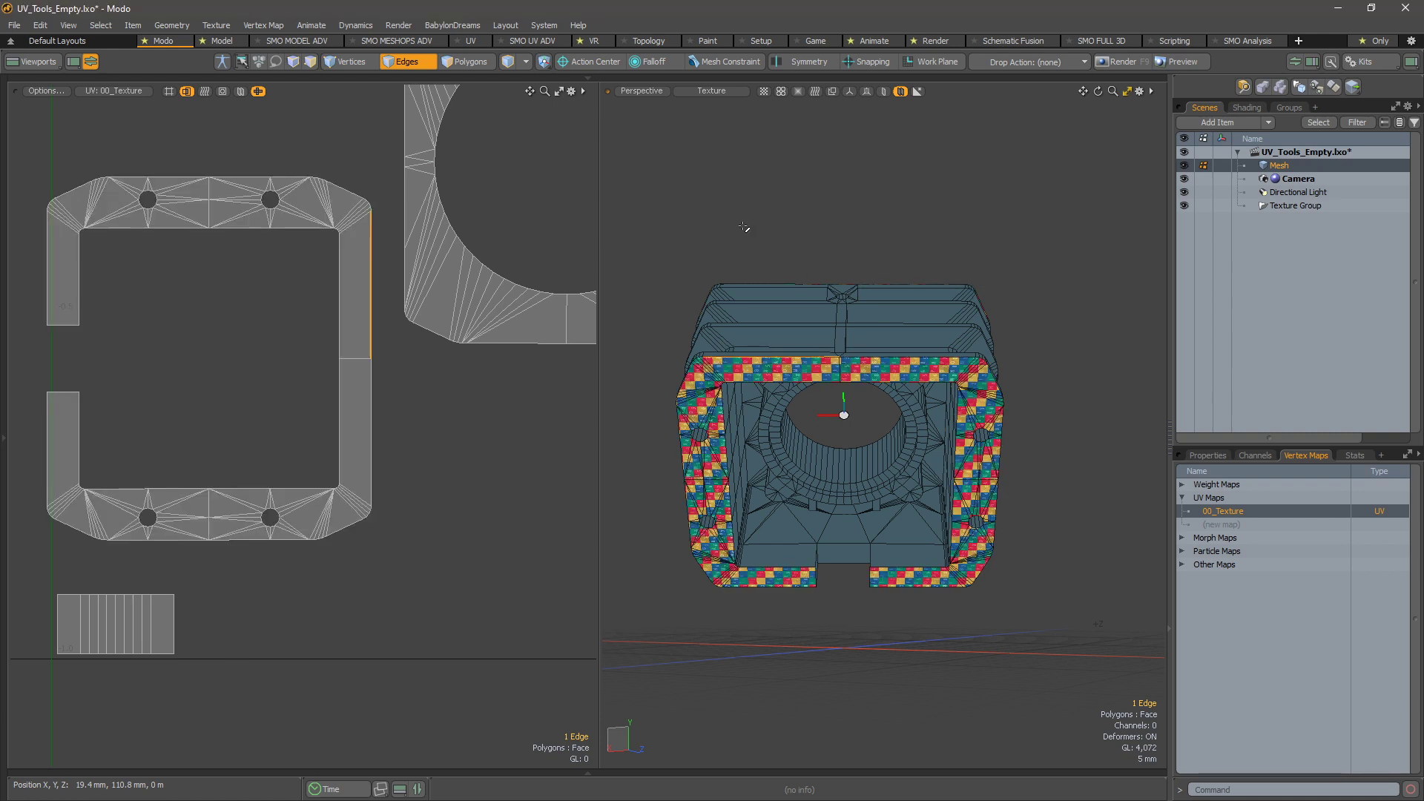
# - Move the whole rear rim island up beside the island with the large circular opening and deselect it
pyautogui.press('3')
pyautogui.press('a')
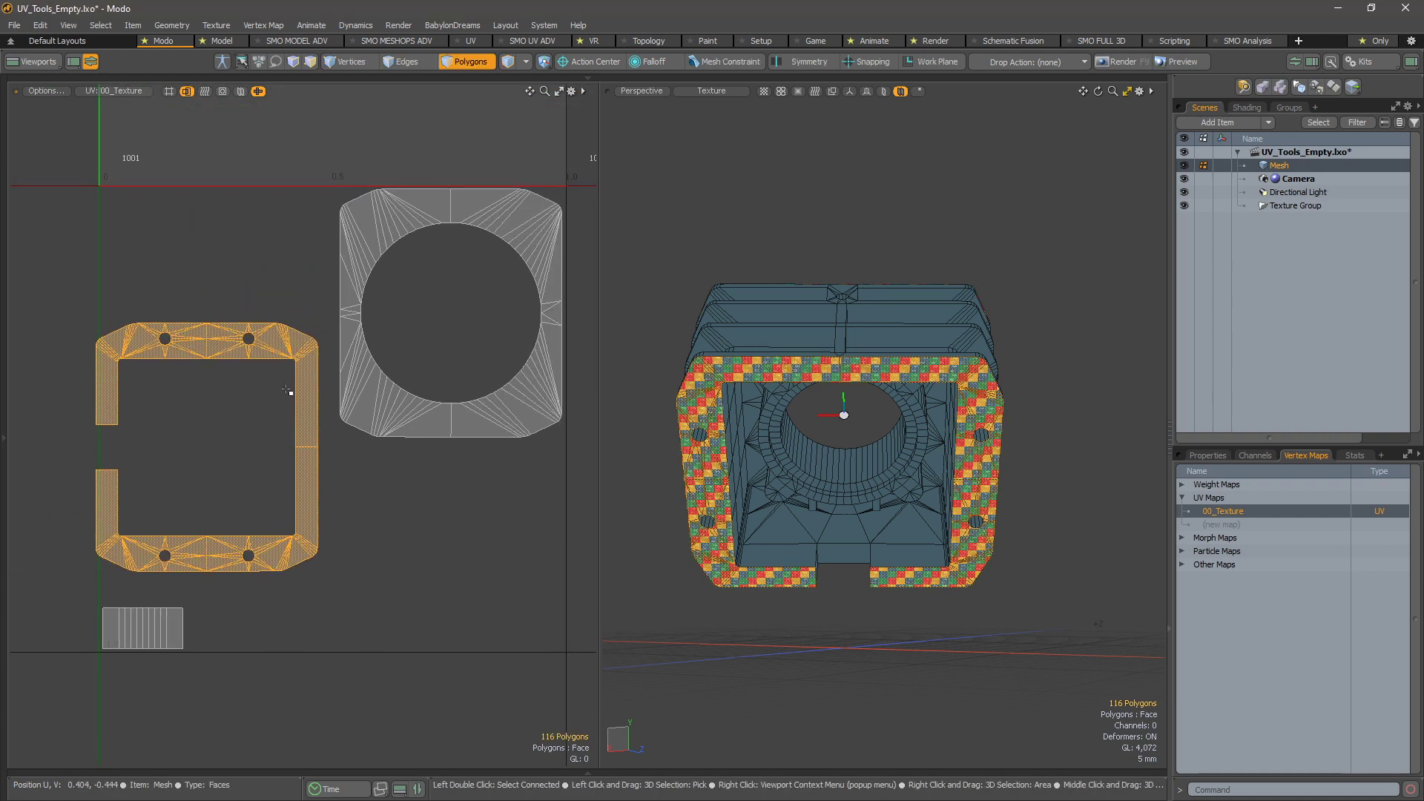
pyautogui.press('w')
pyautogui.moveTo(331, 365); pyautogui.dragTo(341, 299)
pyautogui.press('q')
pyautogui.click(334, 518)
pyautogui.keyDown('alt'); pyautogui.moveTo(426, 542); pyautogui.dragTo(369, 528, button='right'); pyautogui.keyUp('alt')
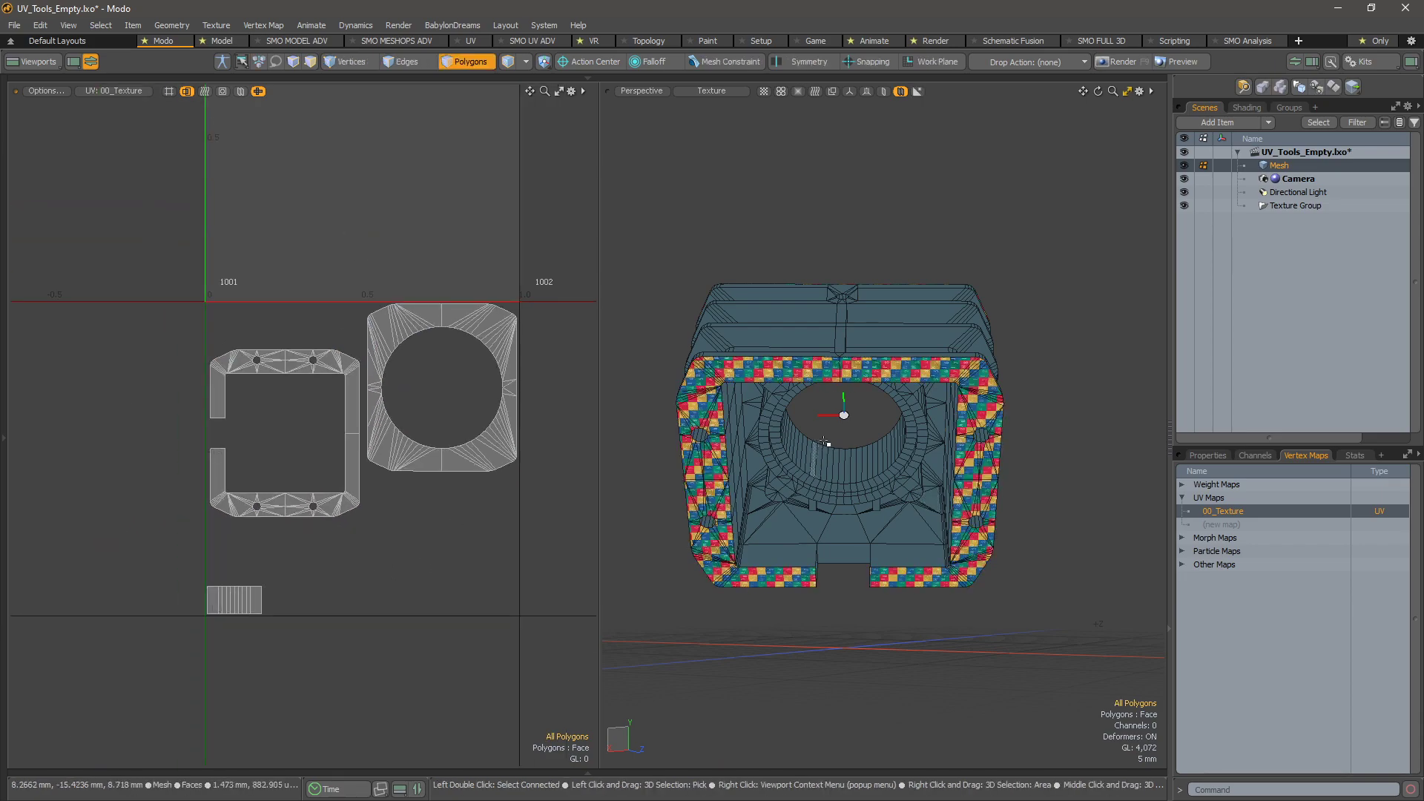
# - Select two adjoining polygons on the flat ring around the bore and extend them to the full polygon loop
pyautogui.keyDown('alt'); pyautogui.moveTo(824, 440); pyautogui.dragTo(825, 378); pyautogui.keyUp('alt')
pyautogui.keyDown('alt'); pyautogui.moveTo(824, 378); pyautogui.dragTo(992, 466, button='right'); pyautogui.keyUp('alt')
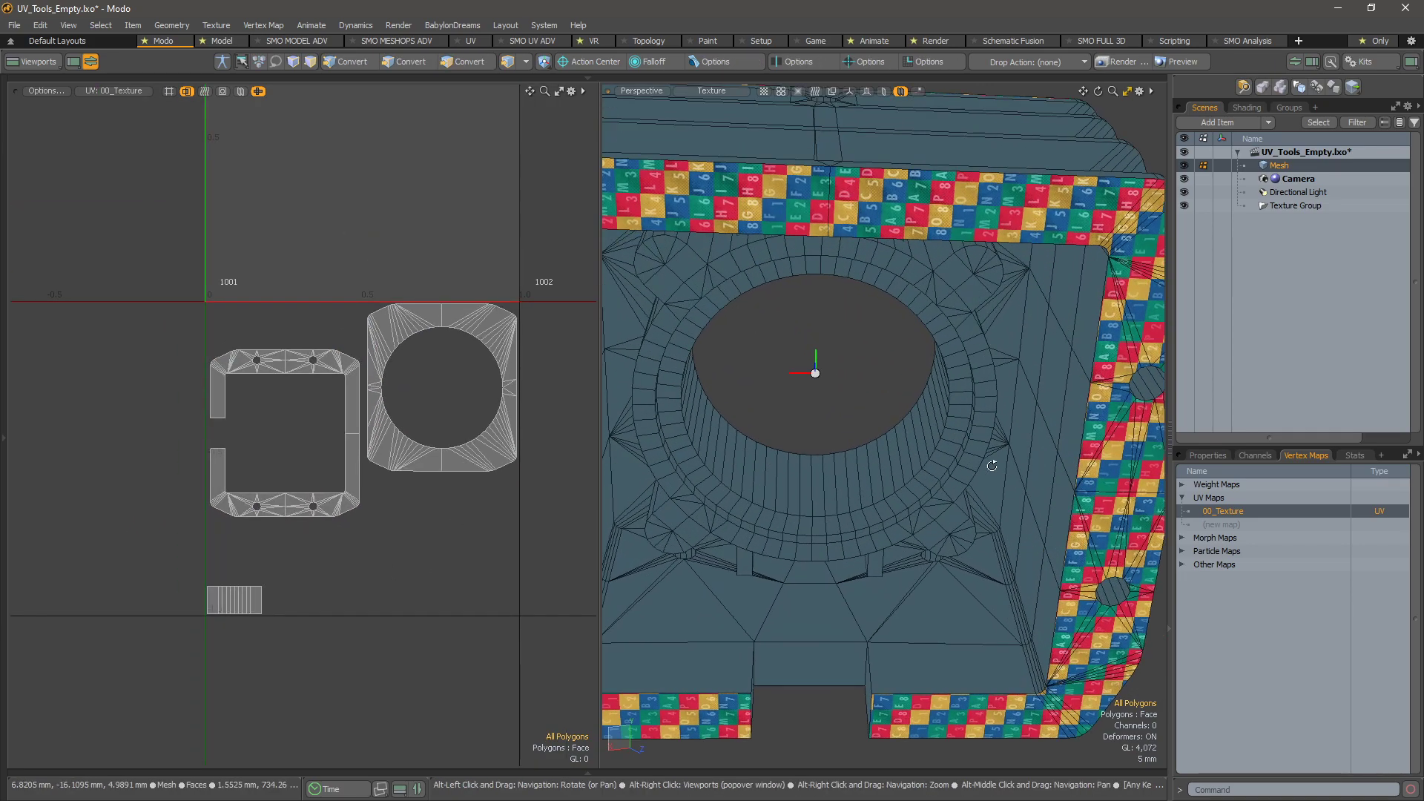
pyautogui.keyDown('alt'); pyautogui.moveTo(992, 466); pyautogui.dragTo(943, 371); pyautogui.keyUp('alt')
pyautogui.keyDown('alt'); pyautogui.moveTo(944, 371); pyautogui.dragTo(986, 423, button='middle'); pyautogui.keyUp('alt')
pyautogui.keyDown('alt'); pyautogui.moveTo(975, 412); pyautogui.dragTo(900, 337); pyautogui.keyUp('alt')
pyautogui.click(869, 254)
pyautogui.scroll(1, 880, 297)
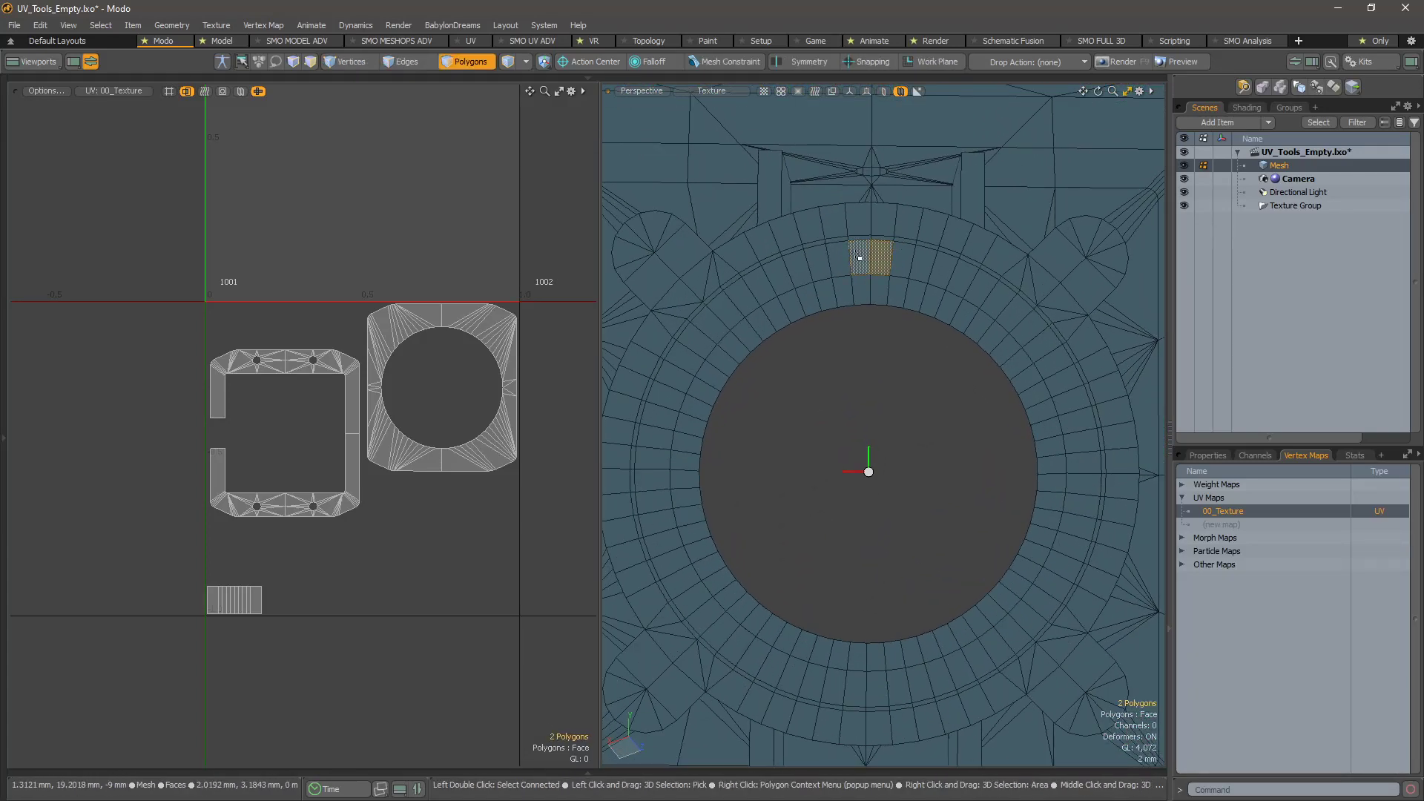
pyautogui.press('l')
# - Project the selected bore ring into the UV map with SP Planar along the Z axis
pyautogui.keyDown('alt'); pyautogui.moveTo(936, 419); pyautogui.dragTo(944, 460); pyautogui.keyUp('alt')
pyautogui.keyDown('alt'); pyautogui.moveTo(944, 459); pyautogui.dragTo(932, 415, button='middle'); pyautogui.keyUp('alt')
pyautogui.keyDown('alt'); pyautogui.moveTo(932, 415); pyautogui.dragTo(915, 417, button='right'); pyautogui.keyUp('alt')
pyautogui.keyDown('alt'); pyautogui.moveTo(915, 417); pyautogui.dragTo(876, 417); pyautogui.keyUp('alt')
pyautogui.scroll(-4, 468, 311)
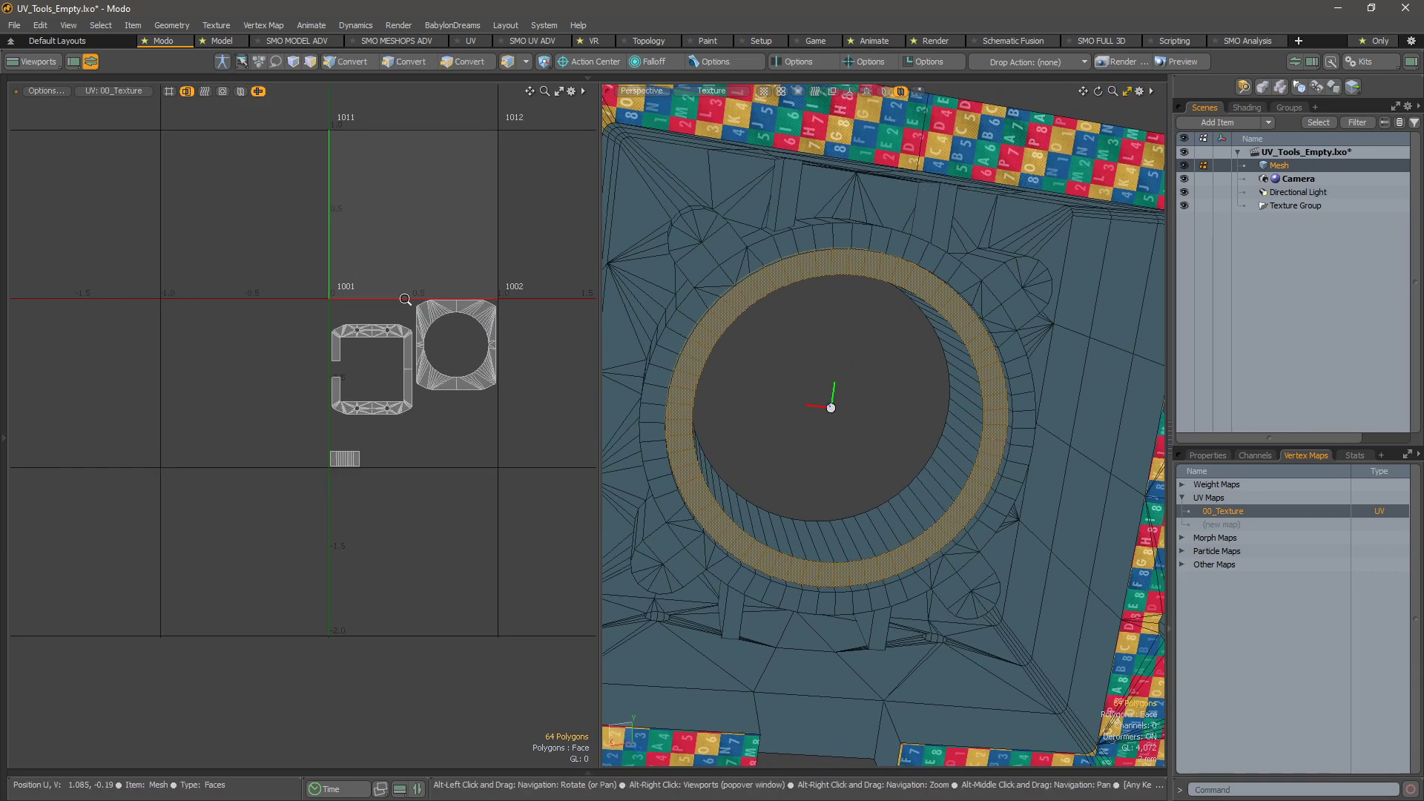
pyautogui.scroll(-5, 468, 312)
pyautogui.keyDown('alt'); pyautogui.moveTo(454, 294); pyautogui.dragTo(391, 386, button='middle'); pyautogui.keyUp('alt')
pyautogui.keyDown('alt'); pyautogui.moveTo(870, 389); pyautogui.dragTo(907, 446, button='right'); pyautogui.keyUp('alt')
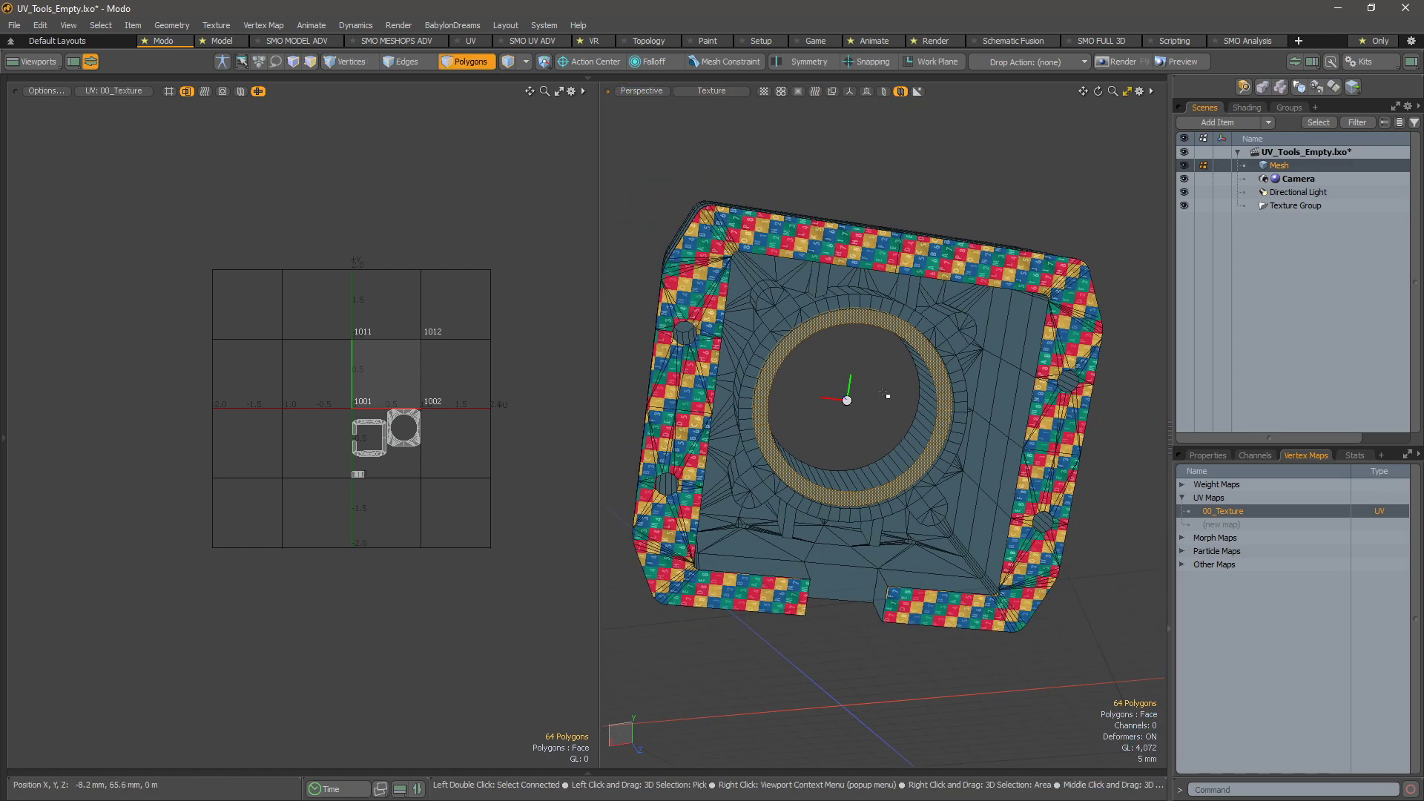
pyautogui.hotkey('ctrl', 'shift', 'space')
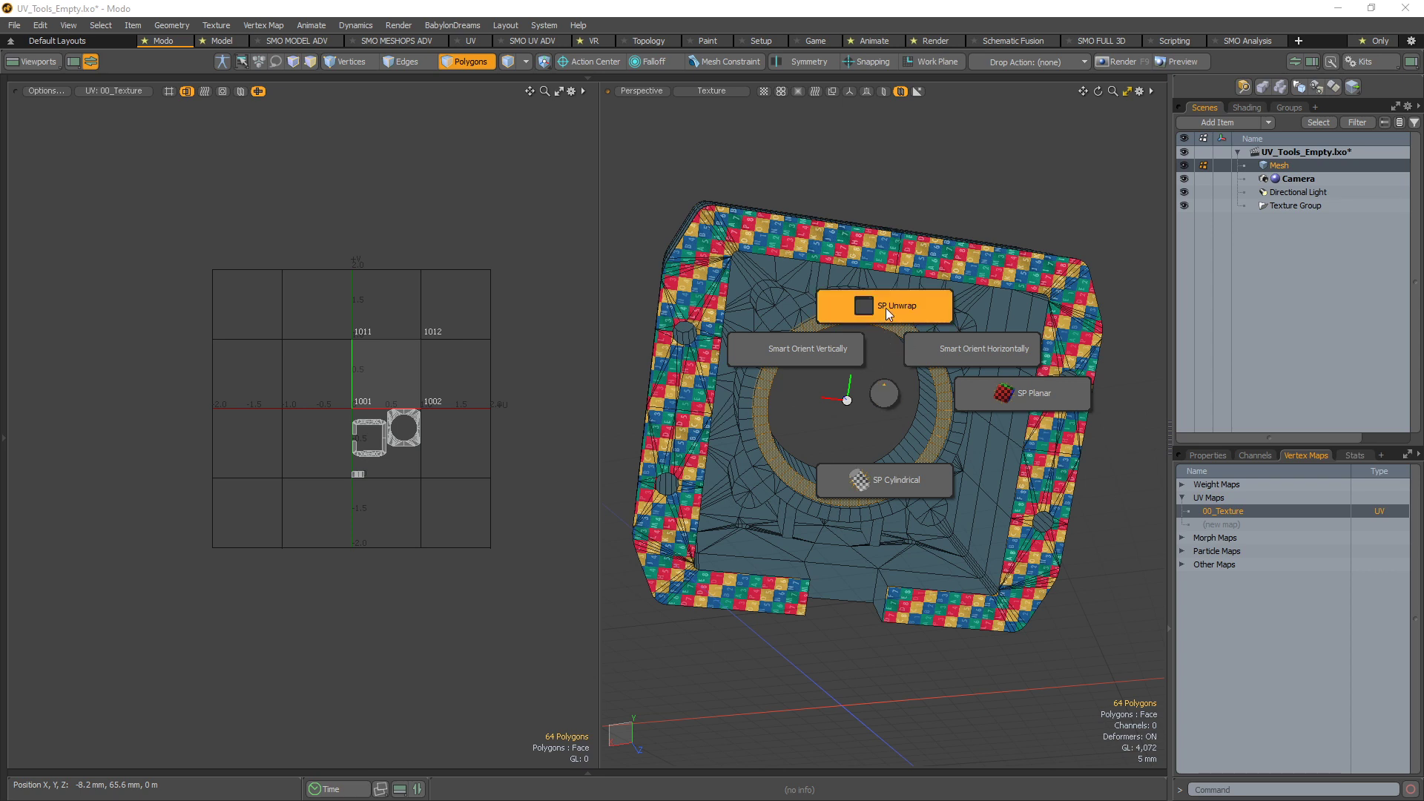
pyautogui.click(1000, 393)
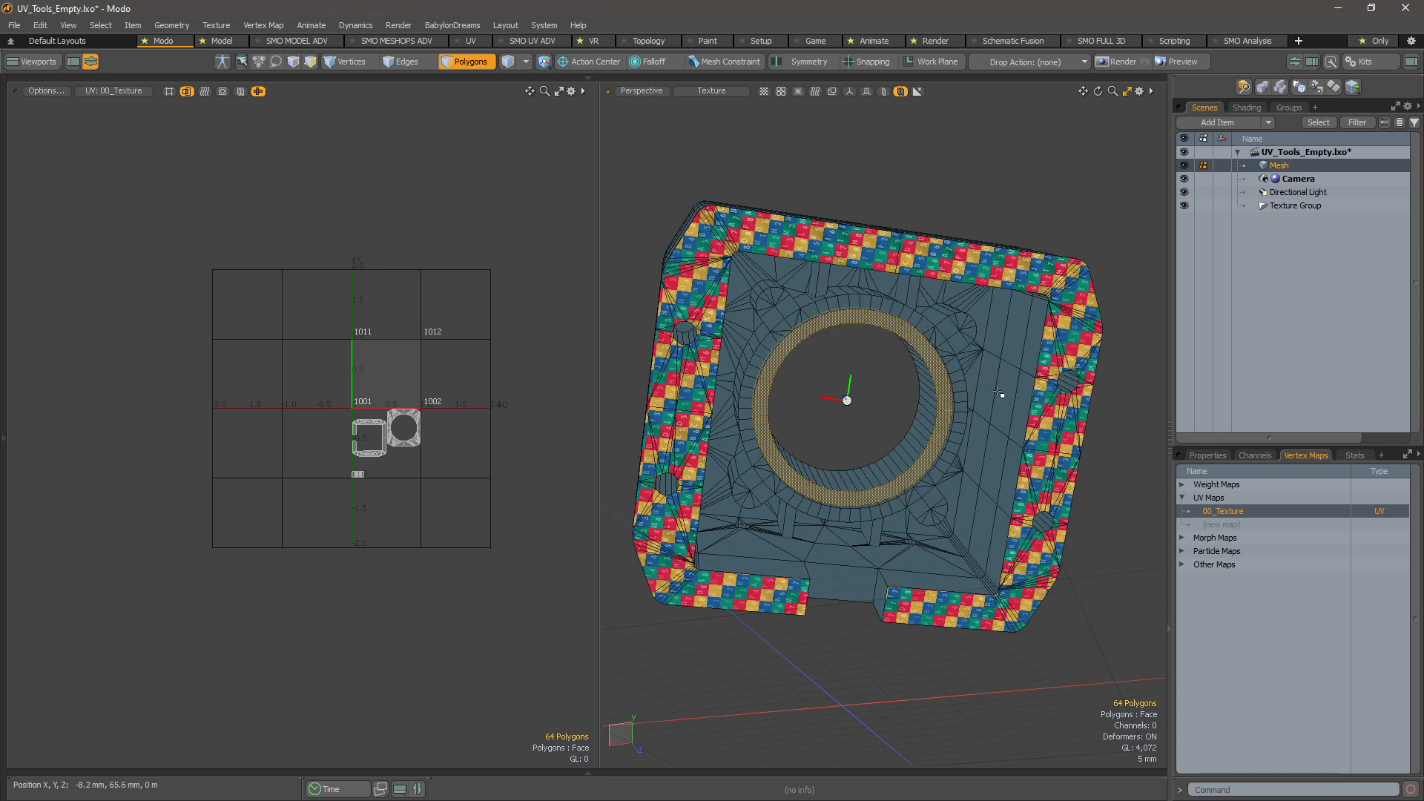
pyautogui.click(999, 328)
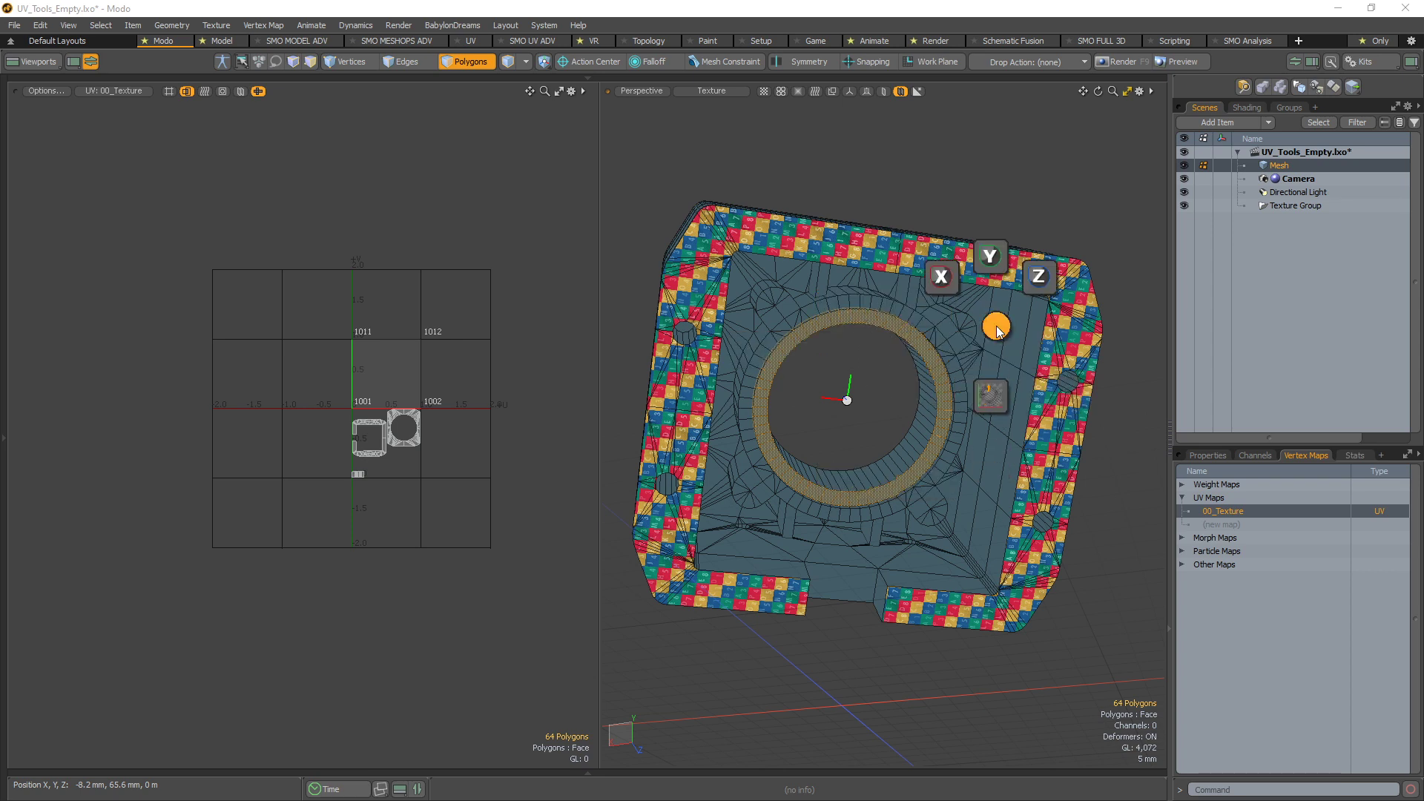
pyautogui.click(1039, 276)
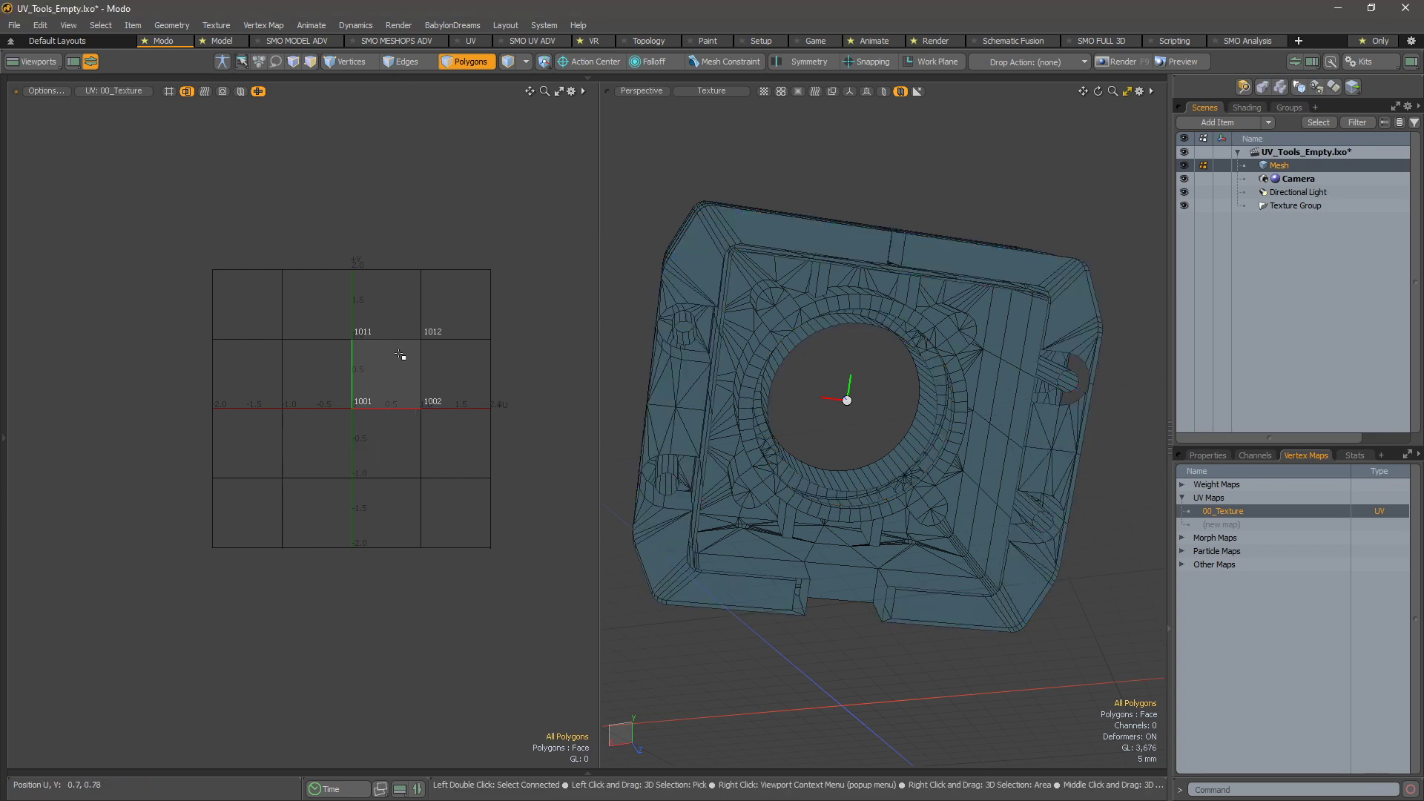
# - Select the whole projected bore ring and inspect its placement relative to the other UV islands
pyautogui.keyDown('ctrl'); pyautogui.keyDown('alt'); pyautogui.moveTo(321, 292); pyautogui.dragTo(505, 269); pyautogui.keyUp('alt'); pyautogui.keyUp('ctrl')
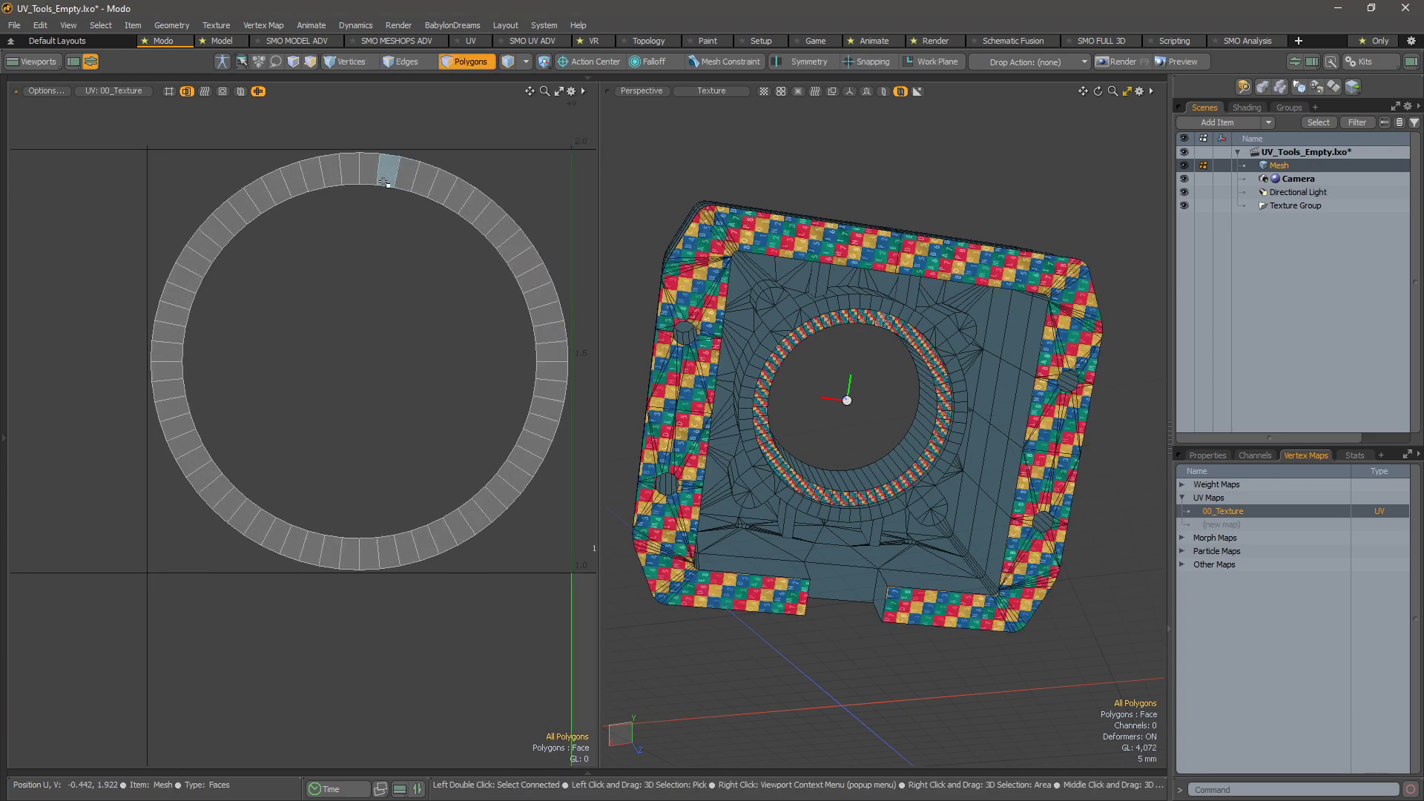
pyautogui.keyDown('ctrl'); pyautogui.keyDown('alt'); pyautogui.moveTo(332, 575); pyautogui.dragTo(404, 354); pyautogui.keyUp('alt'); pyautogui.keyUp('ctrl')
pyautogui.keyDown('alt'); pyautogui.moveTo(923, 412); pyautogui.dragTo(832, 325); pyautogui.keyUp('alt')
pyautogui.keyDown('ctrl'); pyautogui.keyDown('alt'); pyautogui.moveTo(832, 325); pyautogui.dragTo(858, 243); pyautogui.keyUp('alt'); pyautogui.keyUp('ctrl')
pyautogui.doubleClick(826, 316)
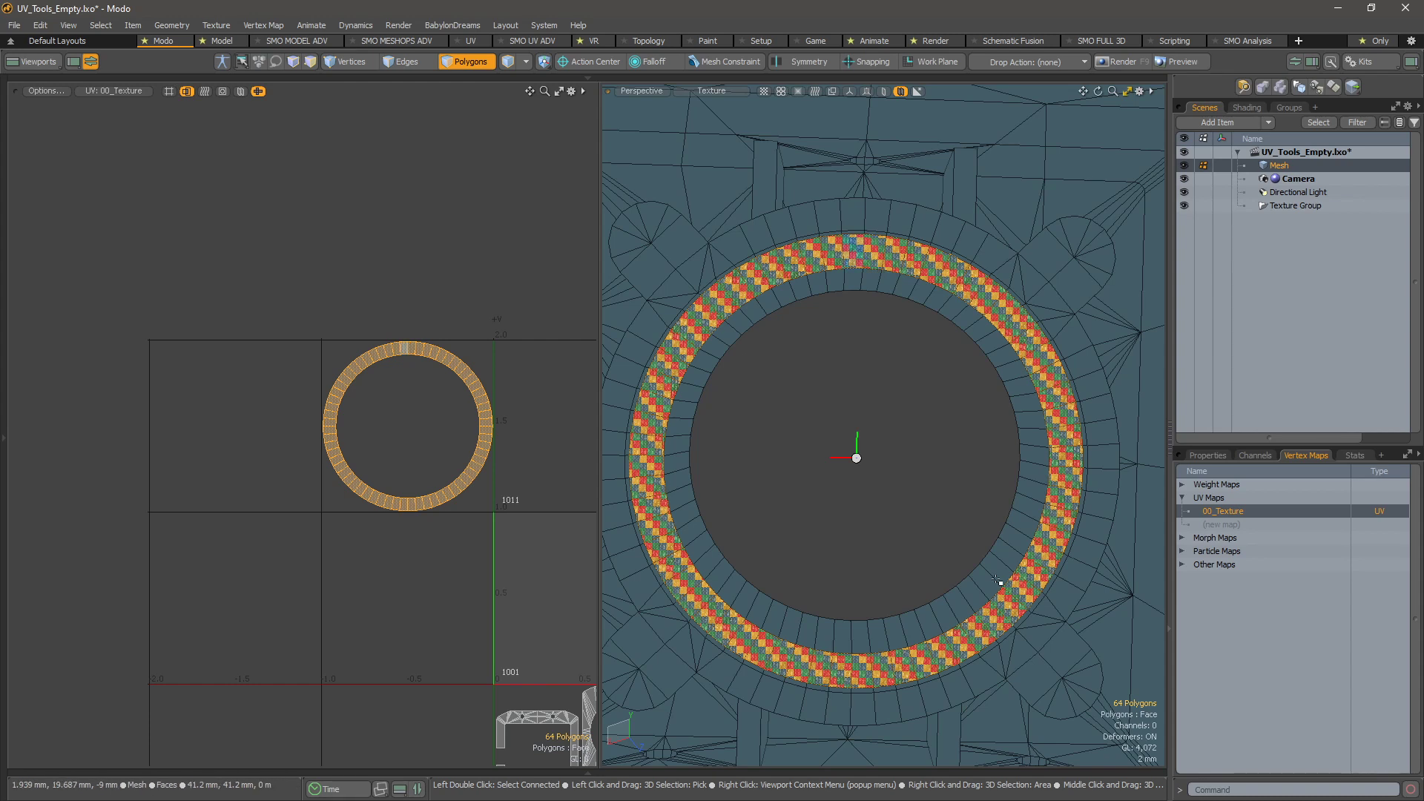
pyautogui.keyDown('ctrl'); pyautogui.keyDown('alt'); pyautogui.moveTo(346, 408); pyautogui.dragTo(377, 343); pyautogui.keyUp('alt'); pyautogui.keyUp('ctrl')
pyautogui.keyDown('alt'); pyautogui.moveTo(377, 343); pyautogui.dragTo(324, 349); pyautogui.keyUp('alt')
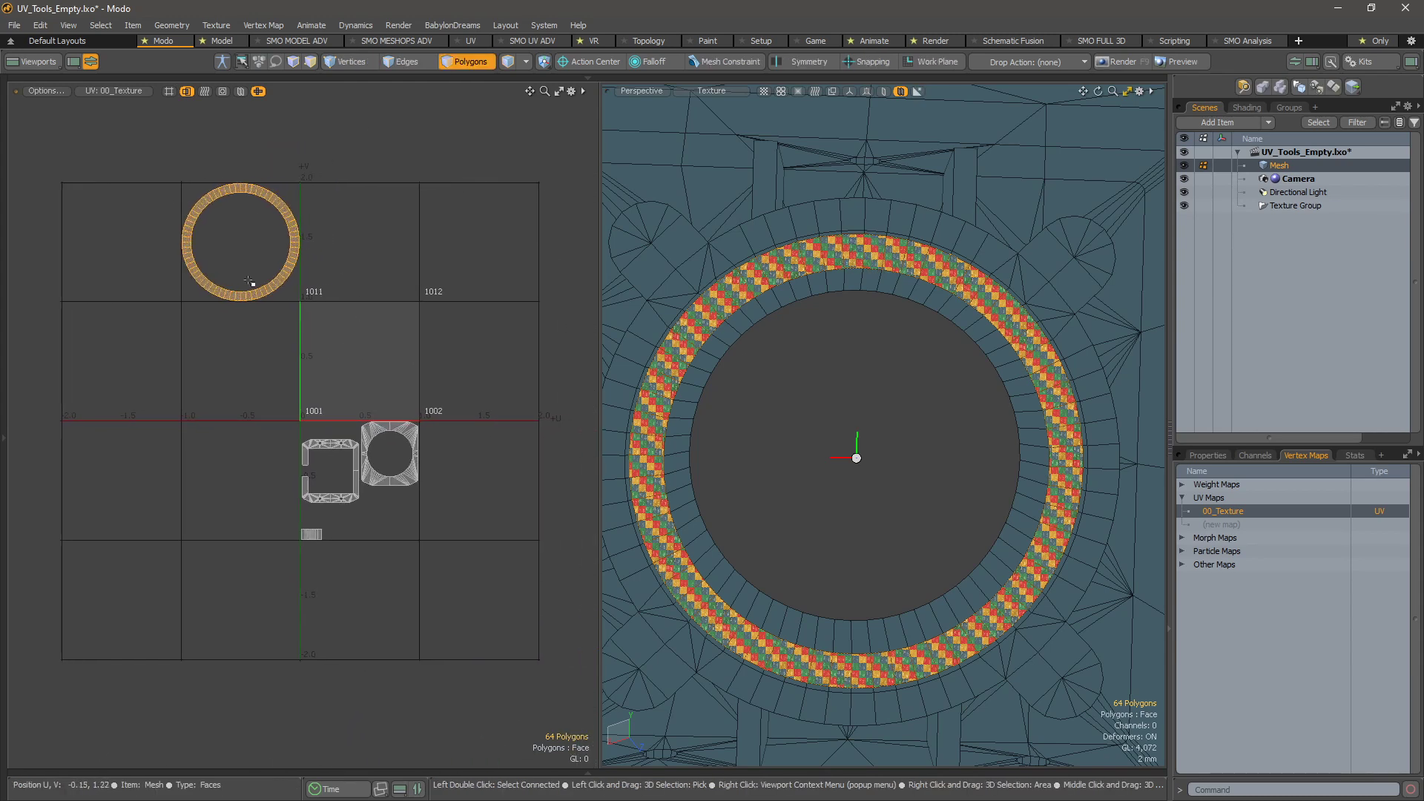
# - Select the whole bore ring on the model and clear its UVs from the 00_Texture map
pyautogui.moveTo(874, 251); pyautogui.dragTo(854, 252)
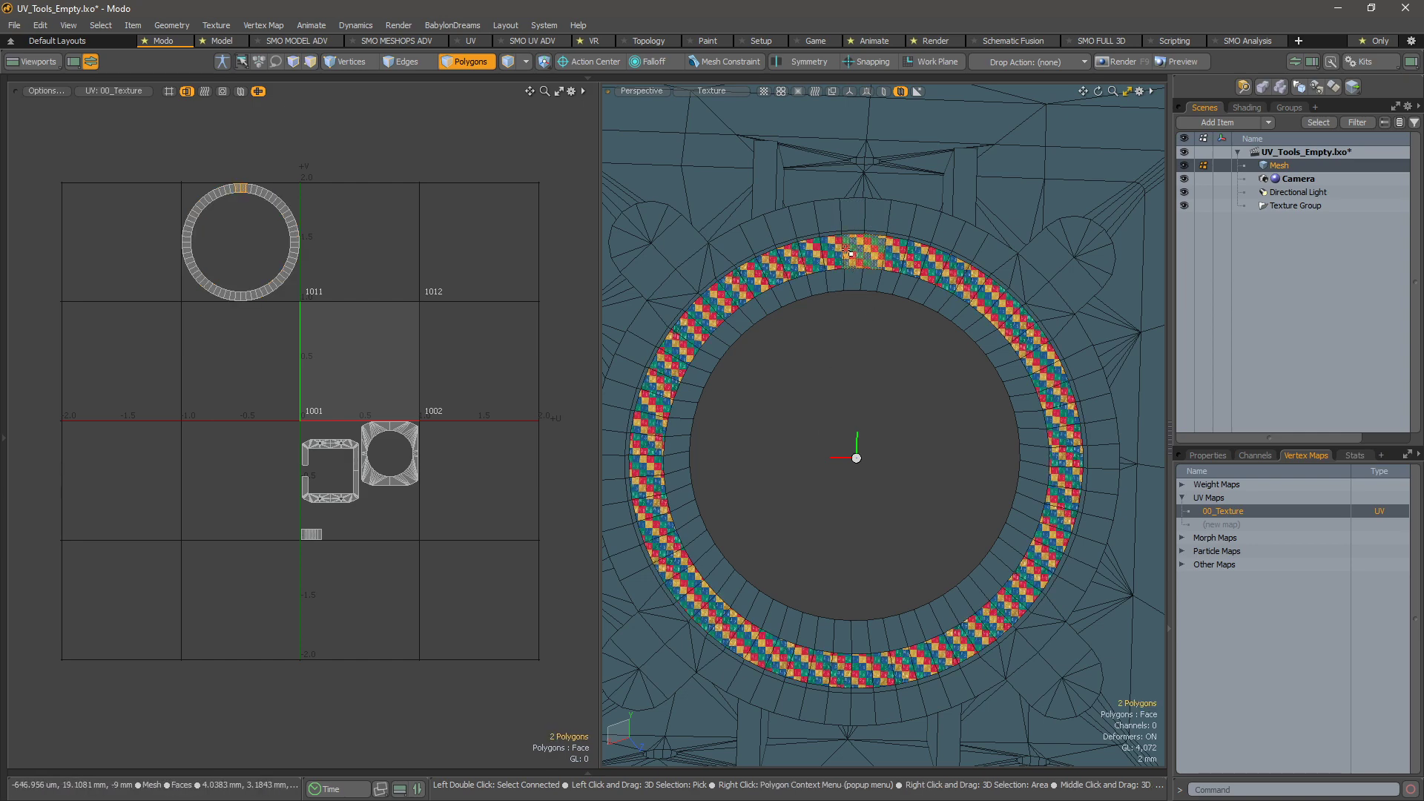
pyautogui.keyDown('alt'); pyautogui.moveTo(949, 507); pyautogui.dragTo(945, 437); pyautogui.keyUp('alt')
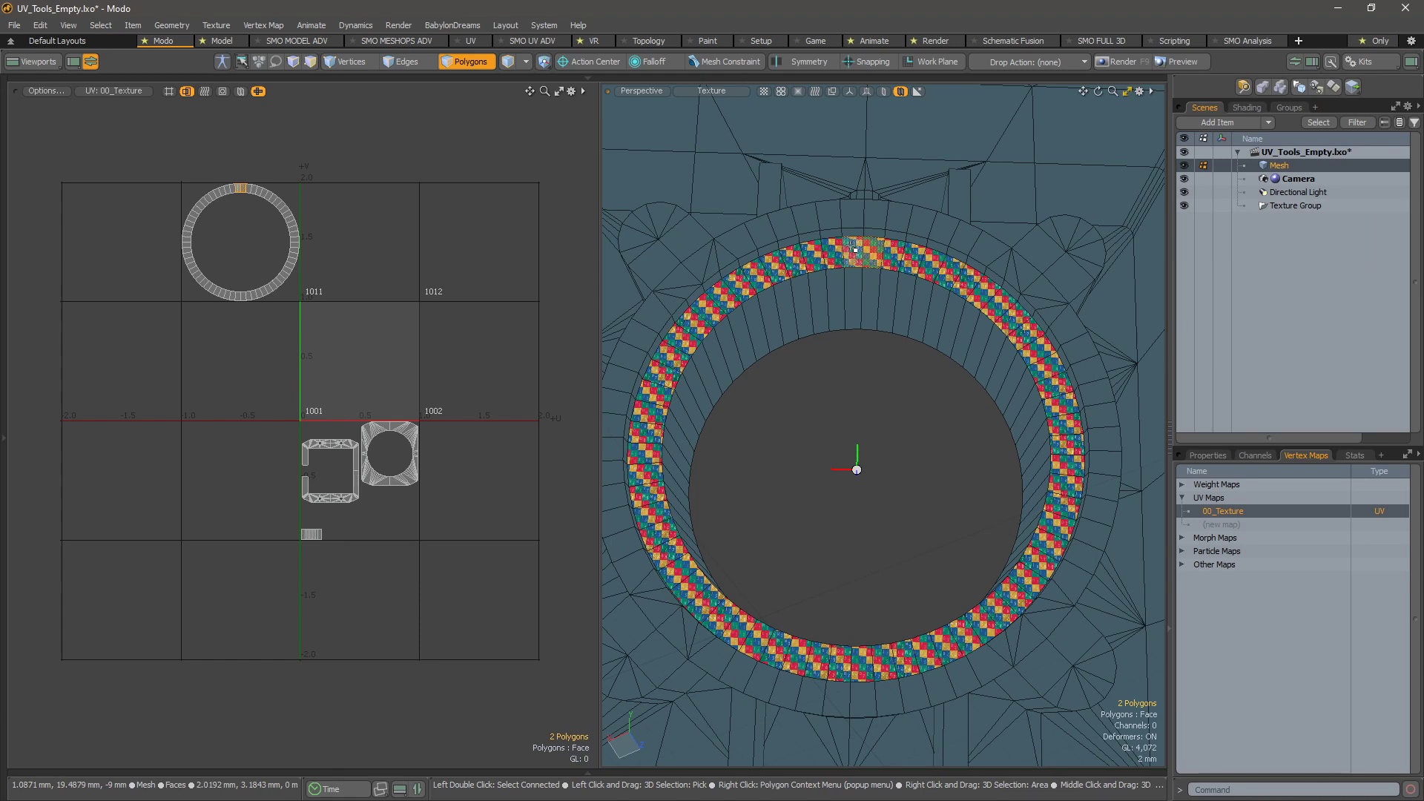
pyautogui.doubleClick(855, 250)
pyautogui.rightClick(1289, 510)
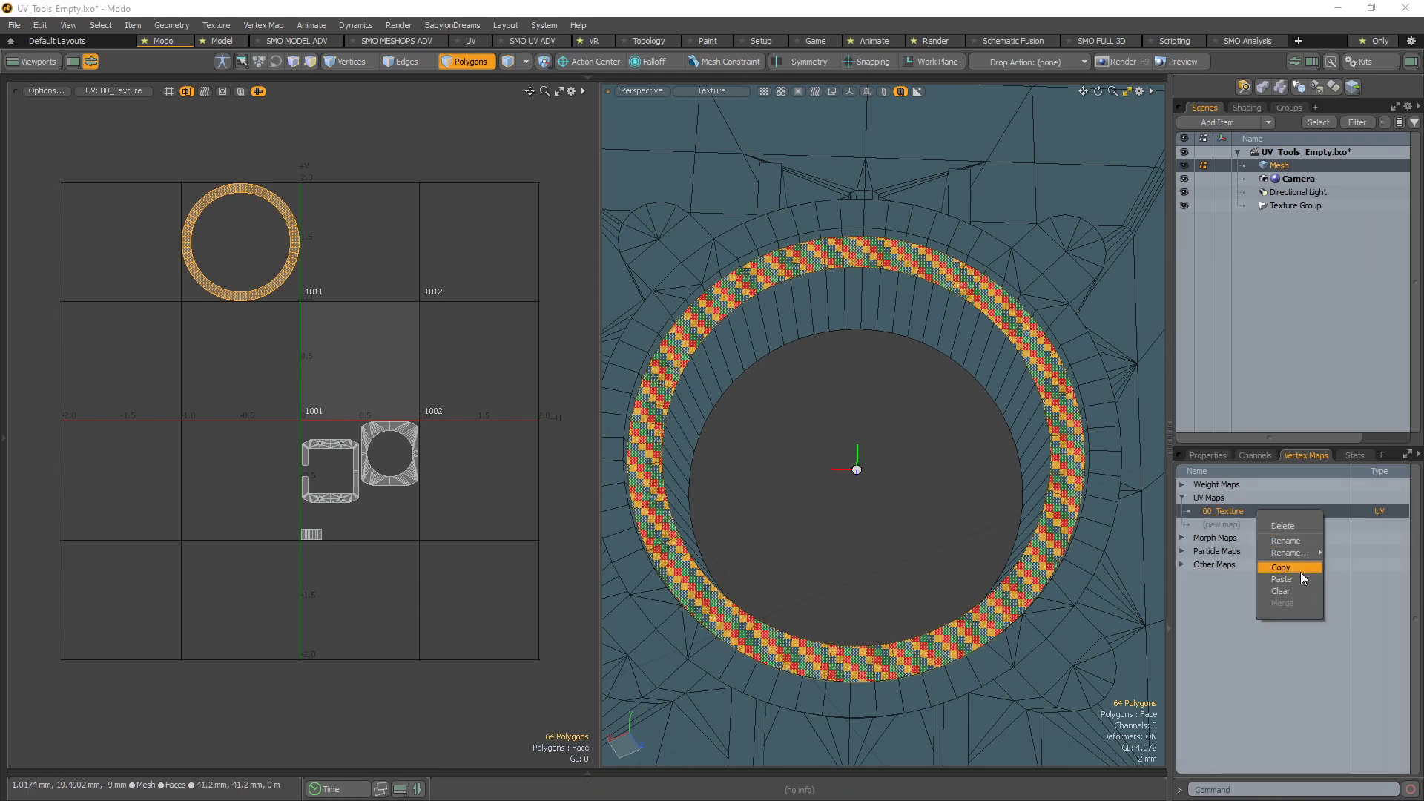
pyautogui.click(1281, 591)
# - Select two adjoining polygons on the flat ring around the bore and unwrap their loop with SPU - Auto Loop / Rectangle
pyautogui.keyDown('alt'); pyautogui.moveTo(949, 324); pyautogui.dragTo(819, 382); pyautogui.keyUp('alt')
pyautogui.click(862, 251)
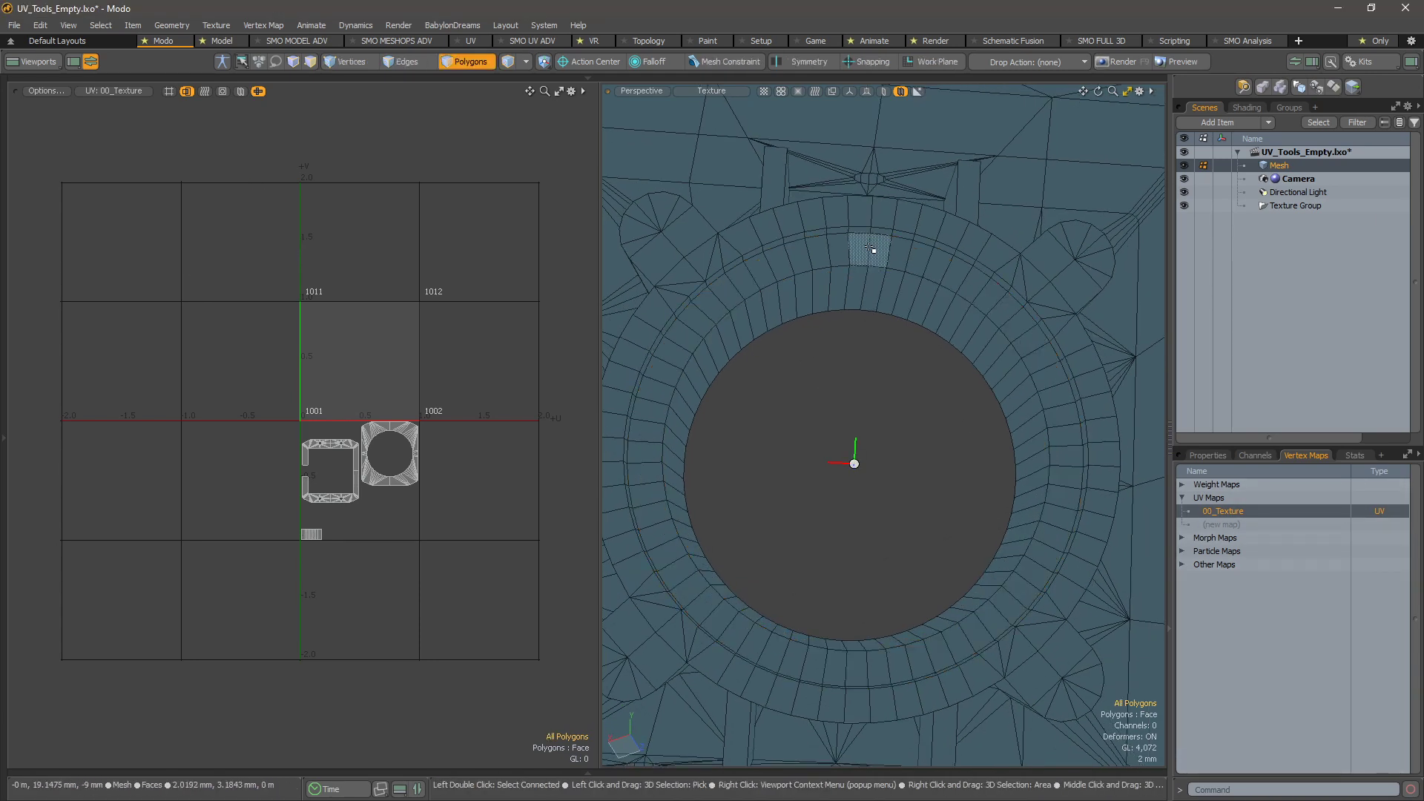
pyautogui.keyDown('alt'); pyautogui.moveTo(864, 252); pyautogui.dragTo(911, 368); pyautogui.keyUp('alt')
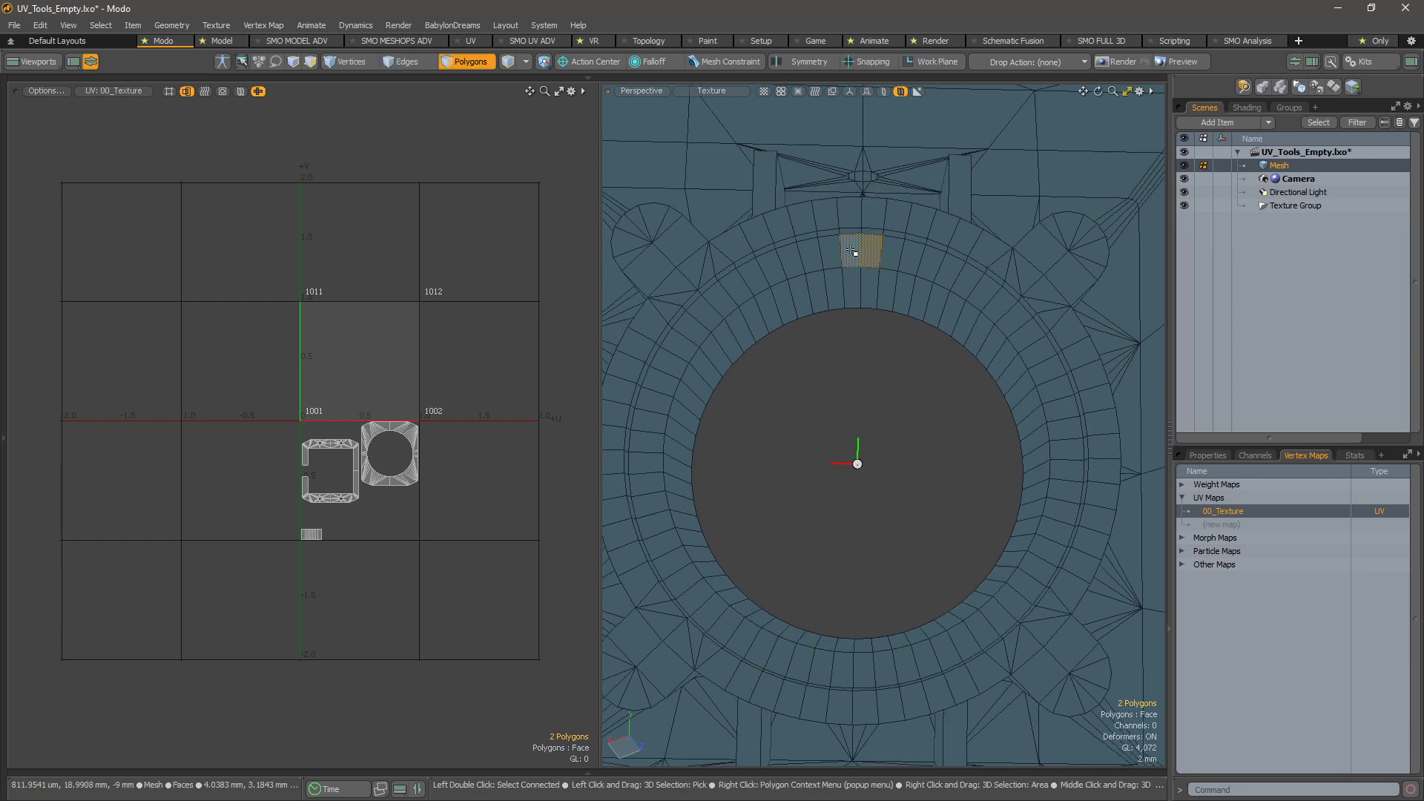
pyautogui.hotkey('ctrl', 'space')
pyautogui.click(856, 171)
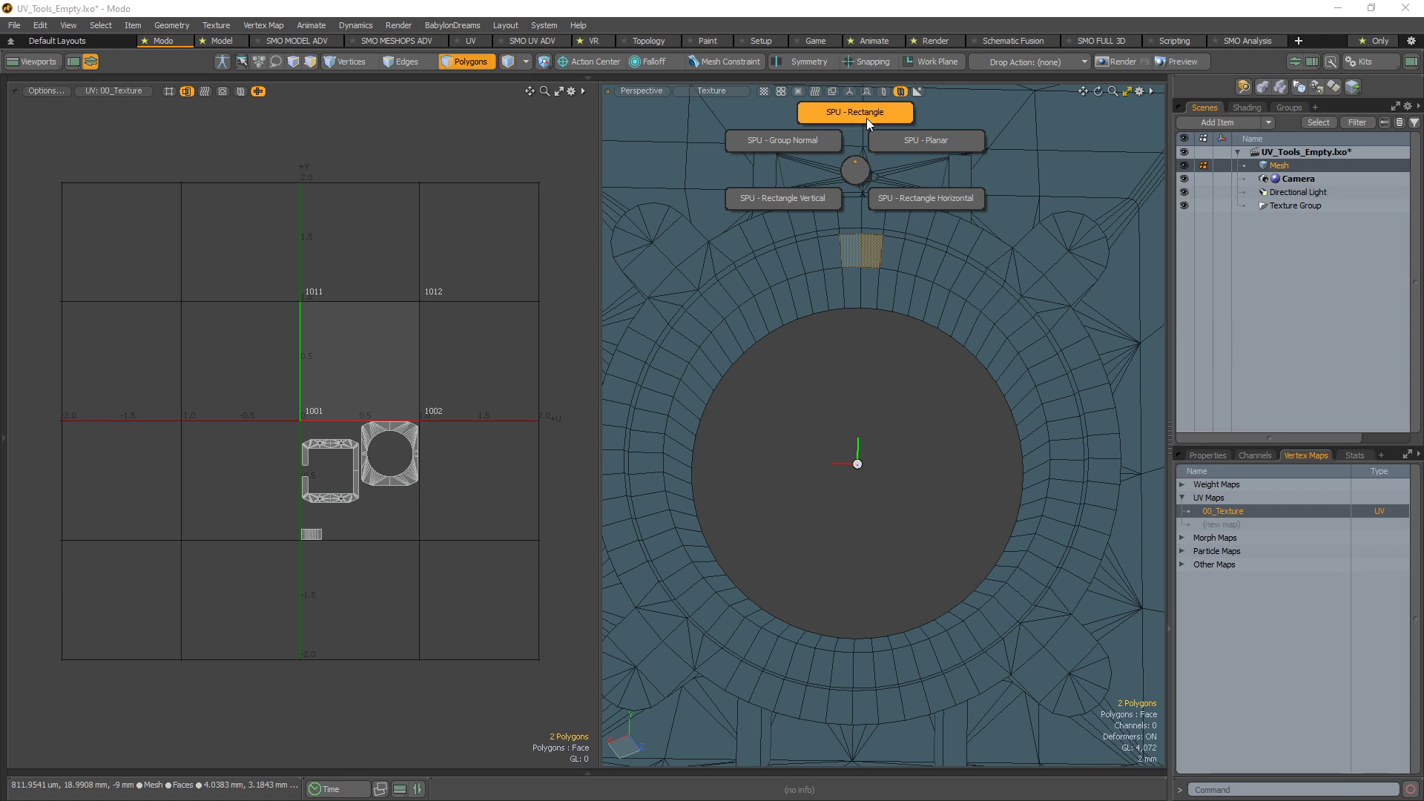
pyautogui.click(858, 112)
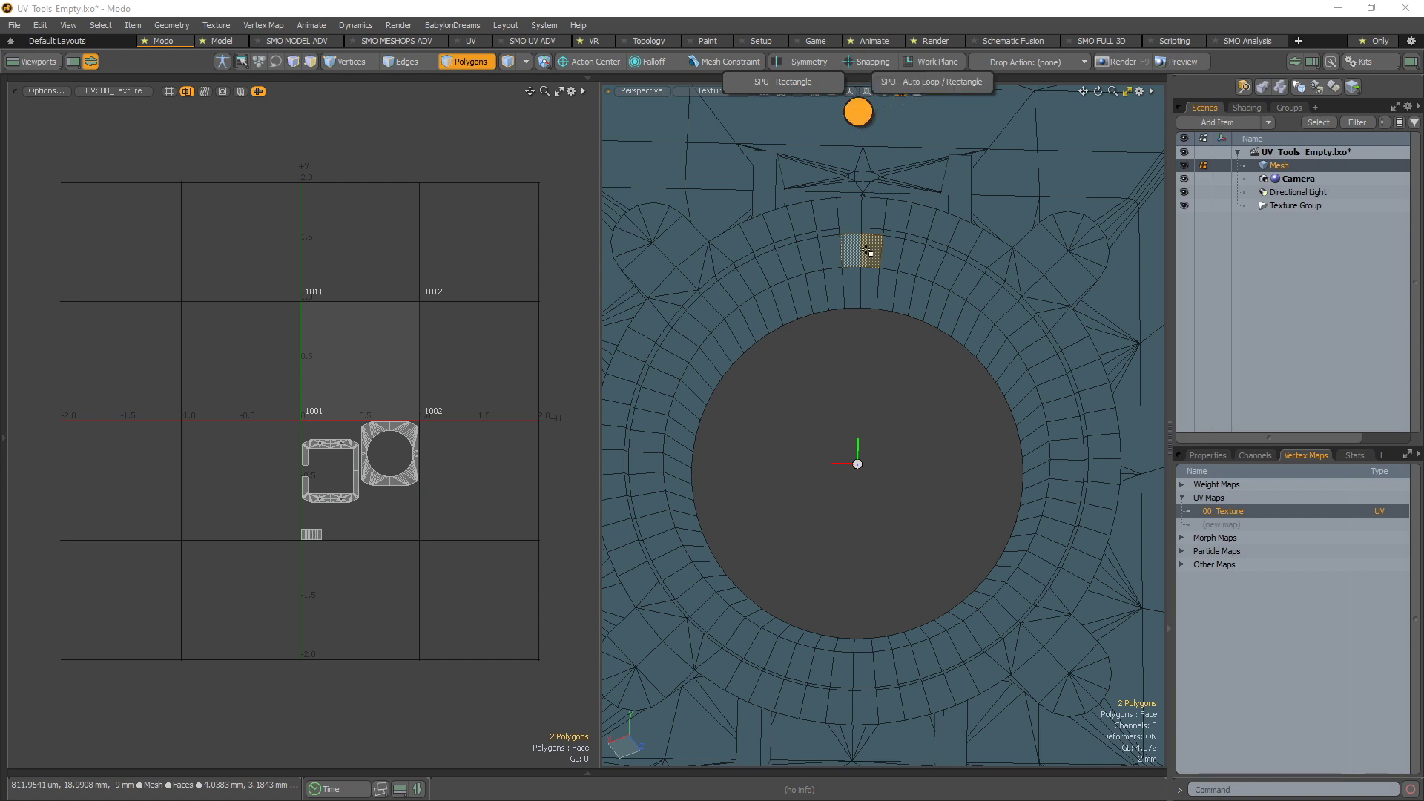
pyautogui.click(936, 73)
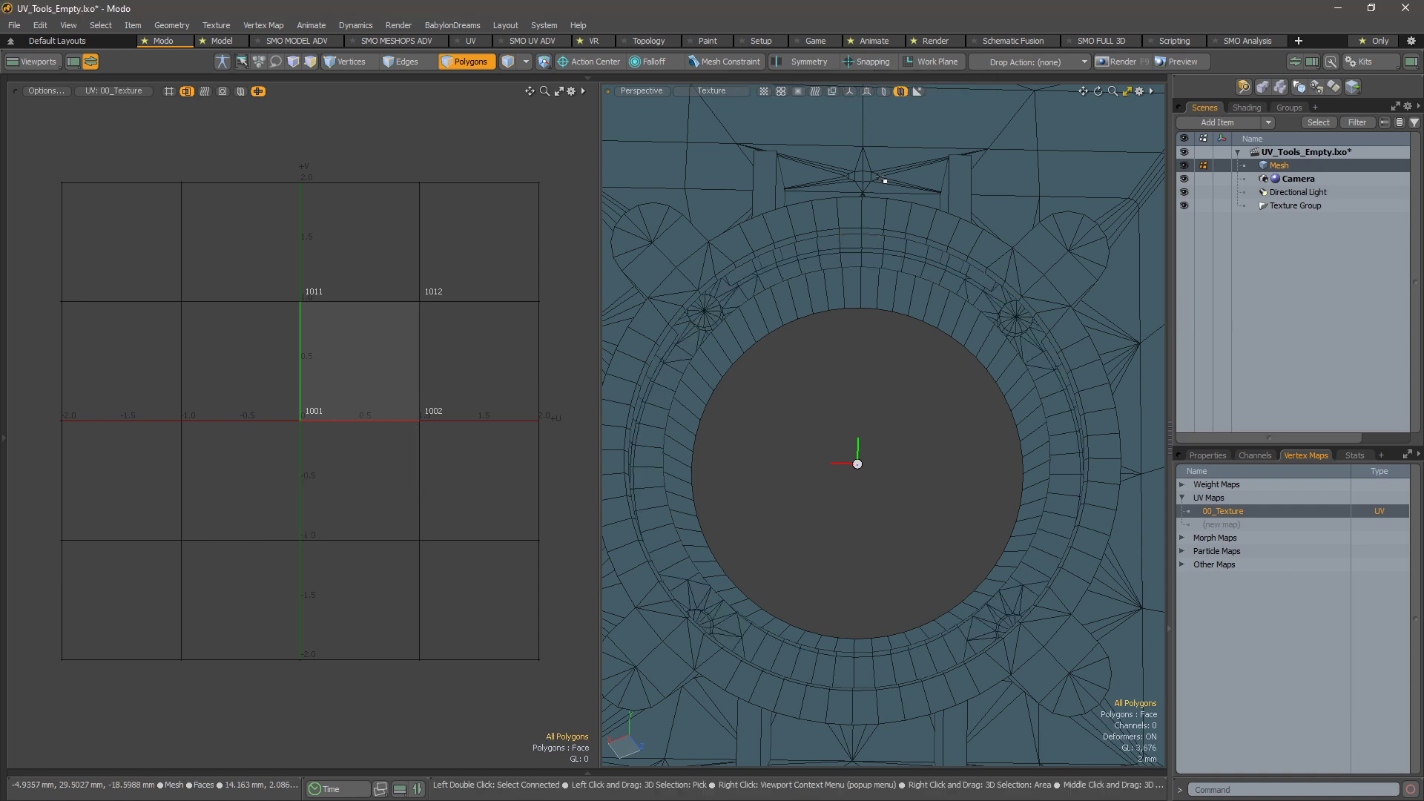
# - Select the whole unwrapped bore ring strip in the 00_Texture UV map and examine its straightened layout
pyautogui.keyDown('ctrl'); pyautogui.keyDown('alt'); pyautogui.moveTo(384, 682); pyautogui.dragTo(520, 645); pyautogui.keyUp('alt'); pyautogui.keyUp('ctrl')
pyautogui.moveTo(29, 716)
pyautogui.mouseDown(button='right')
pyautogui.moveTo(644, 543)
pyautogui.moveTo(626, 520)
pyautogui.mouseUp(button='right')
pyautogui.moveTo(123, 565)
pyautogui.keyDown('alt'); pyautogui.mouseDown()
pyautogui.moveTo(166, 387)
pyautogui.moveTo(268, 375)
pyautogui.moveTo(217, 398)
pyautogui.mouseUp(); pyautogui.keyUp('alt')
pyautogui.keyDown('alt'); pyautogui.moveTo(83, 457); pyautogui.dragTo(205, 391); pyautogui.keyUp('alt')
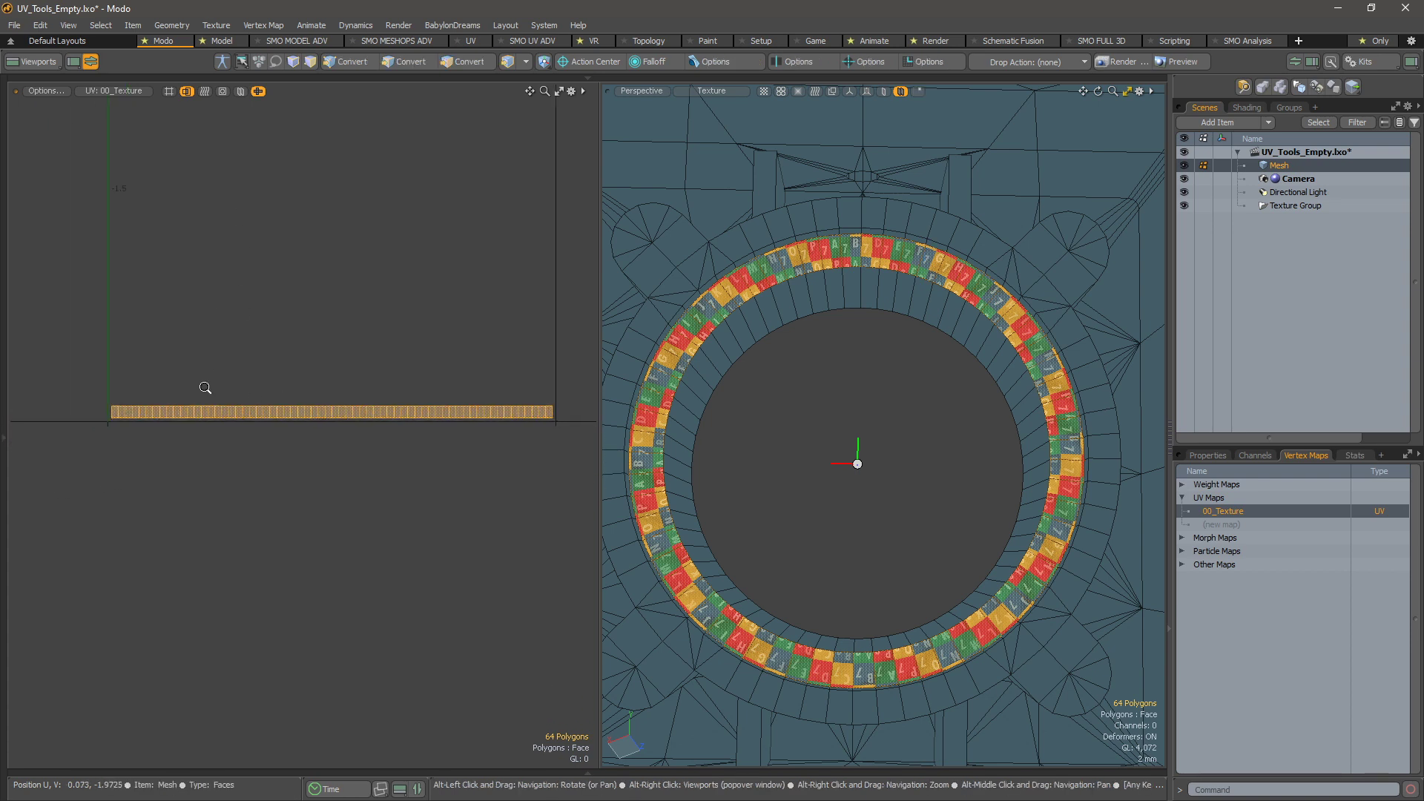
# - Examine the checker texture around the bore ring against its UV strip for stretching, then clear the selection
pyautogui.keyDown('alt'); pyautogui.moveTo(776, 341); pyautogui.dragTo(866, 306); pyautogui.keyUp('alt')
pyautogui.keyDown('ctrl'); pyautogui.keyDown('alt'); pyautogui.moveTo(866, 306); pyautogui.dragTo(1021, 204); pyautogui.keyUp('alt'); pyautogui.keyUp('ctrl')
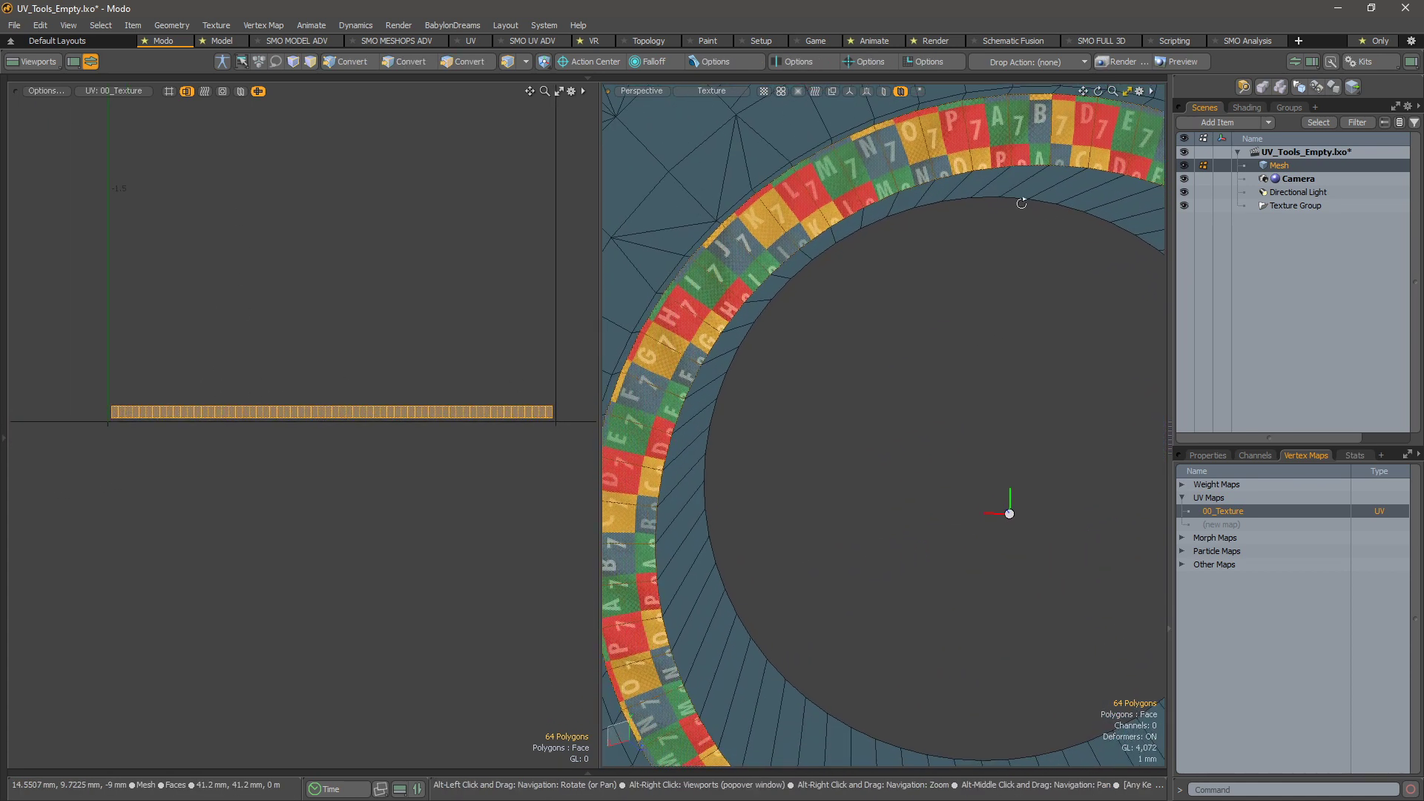
pyautogui.moveTo(758, 386)
pyautogui.keyDown('alt'); pyautogui.keyDown('shift'); pyautogui.mouseDown()
pyautogui.moveTo(894, 208)
pyautogui.moveTo(903, 104)
pyautogui.mouseUp(); pyautogui.keyUp('shift'); pyautogui.keyUp('alt')
pyautogui.keyDown('alt'); pyautogui.keyDown('shift'); pyautogui.moveTo(1065, 543); pyautogui.dragTo(421, 279); pyautogui.keyUp('shift'); pyautogui.keyUp('alt')
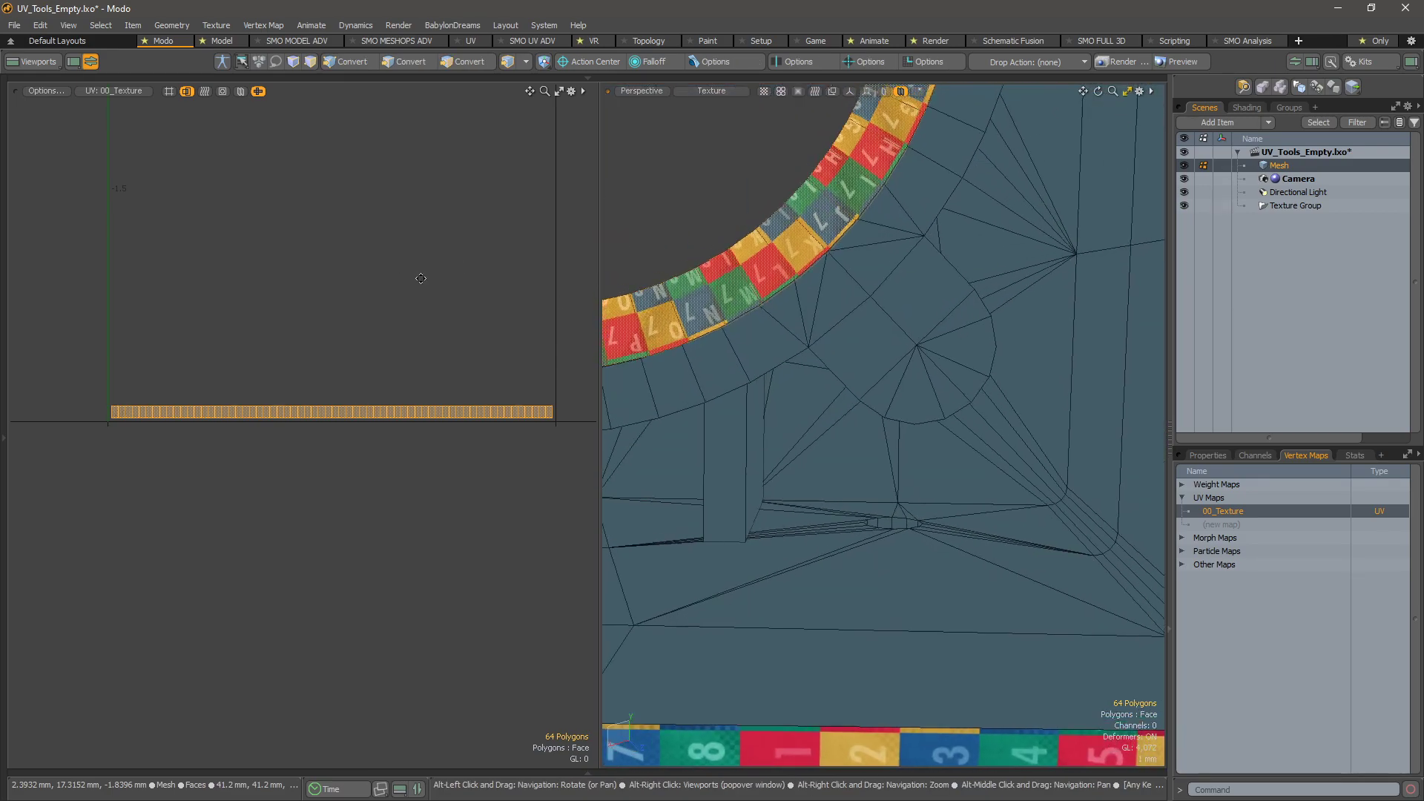
pyautogui.keyDown('alt'); pyautogui.keyDown('shift'); pyautogui.moveTo(767, 104); pyautogui.dragTo(923, 494); pyautogui.keyUp('shift'); pyautogui.keyUp('alt')
pyautogui.keyDown('ctrl'); pyautogui.keyDown('alt'); pyautogui.moveTo(923, 493); pyautogui.dragTo(828, 369); pyautogui.keyUp('alt'); pyautogui.keyUp('ctrl')
pyautogui.keyDown('alt'); pyautogui.keyDown('shift'); pyautogui.moveTo(828, 369); pyautogui.dragTo(883, 395); pyautogui.keyUp('shift'); pyautogui.keyUp('alt')
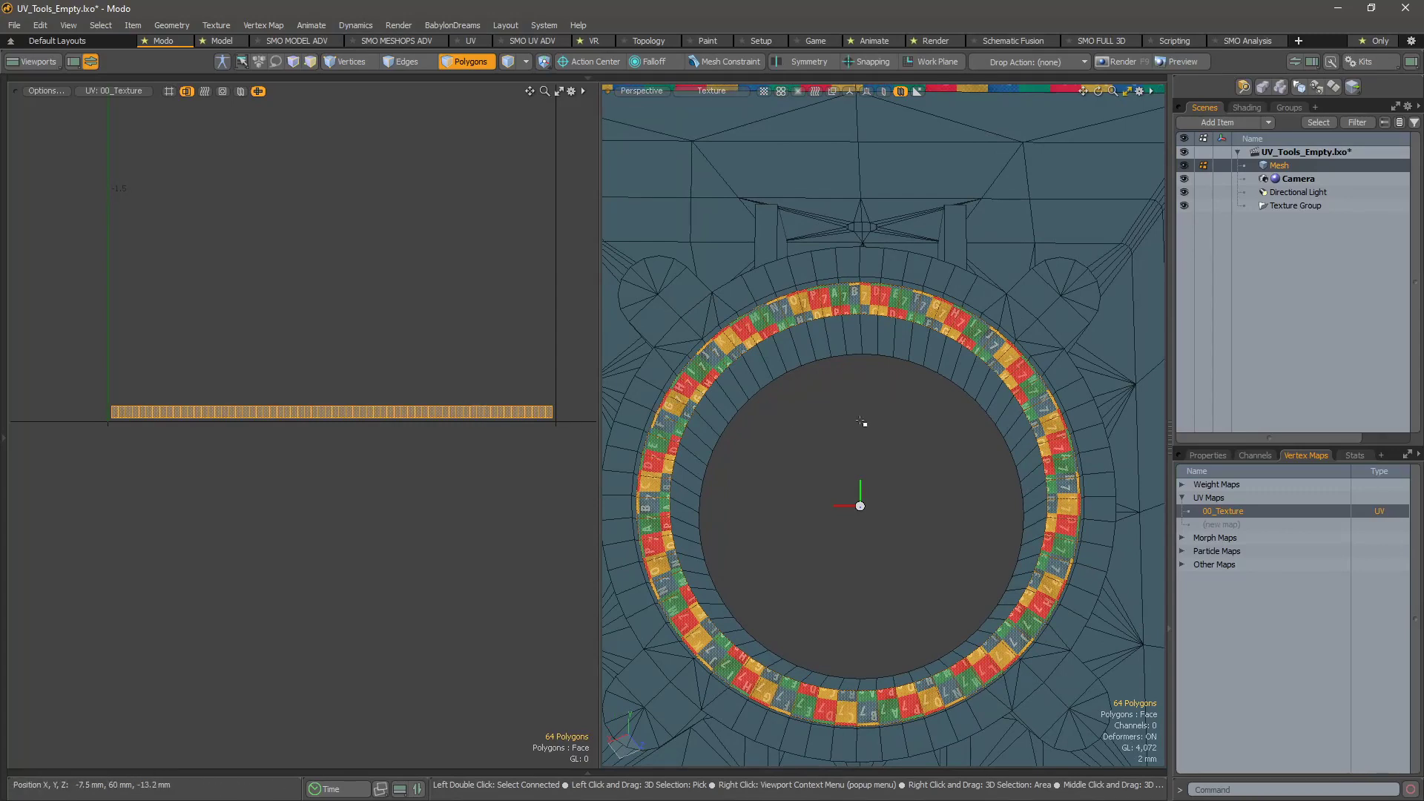
pyautogui.keyDown('ctrl'); pyautogui.keyDown('alt'); pyautogui.moveTo(924, 317); pyautogui.dragTo(962, 384); pyautogui.keyUp('alt'); pyautogui.keyUp('ctrl')
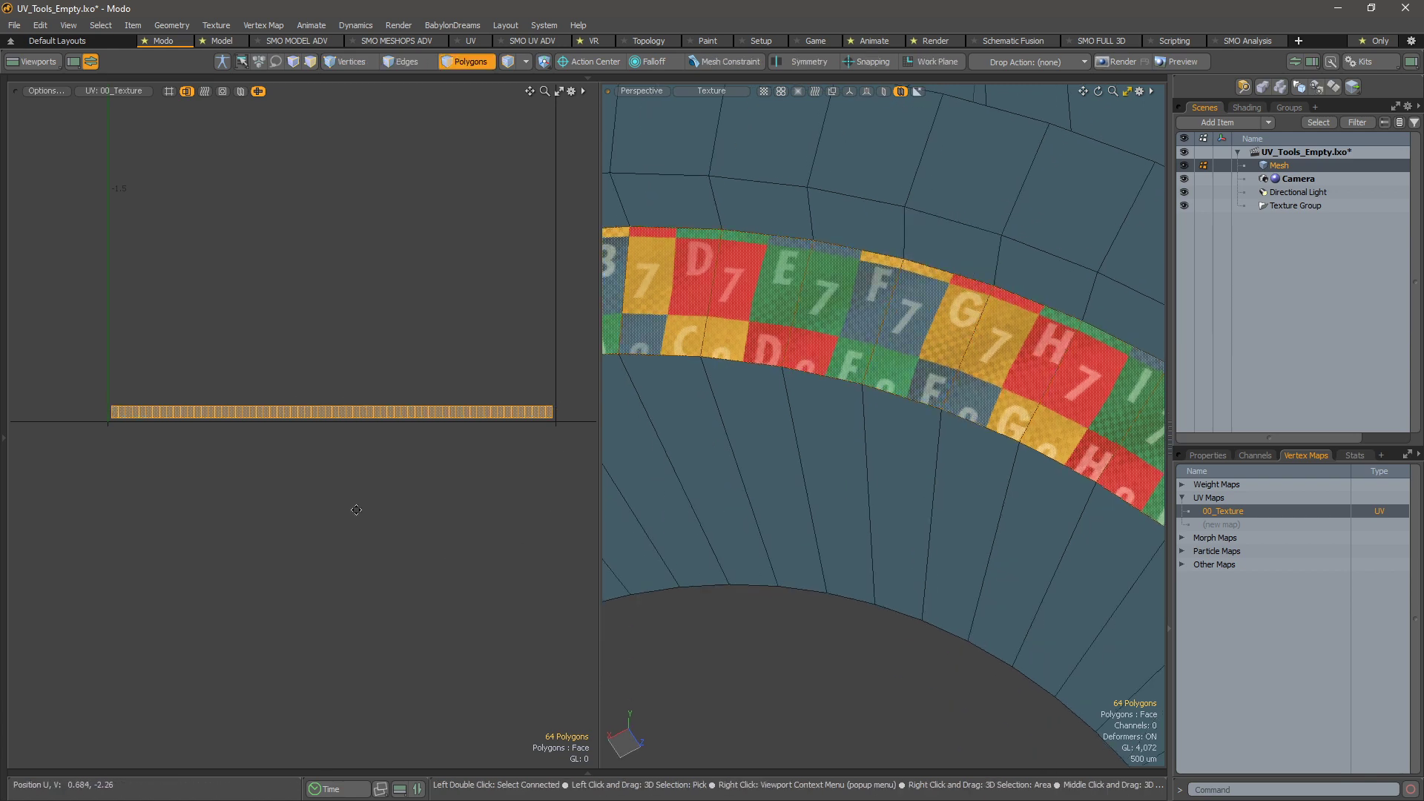
pyautogui.keyDown('alt'); pyautogui.moveTo(165, 396); pyautogui.dragTo(140, 378); pyautogui.keyUp('alt')
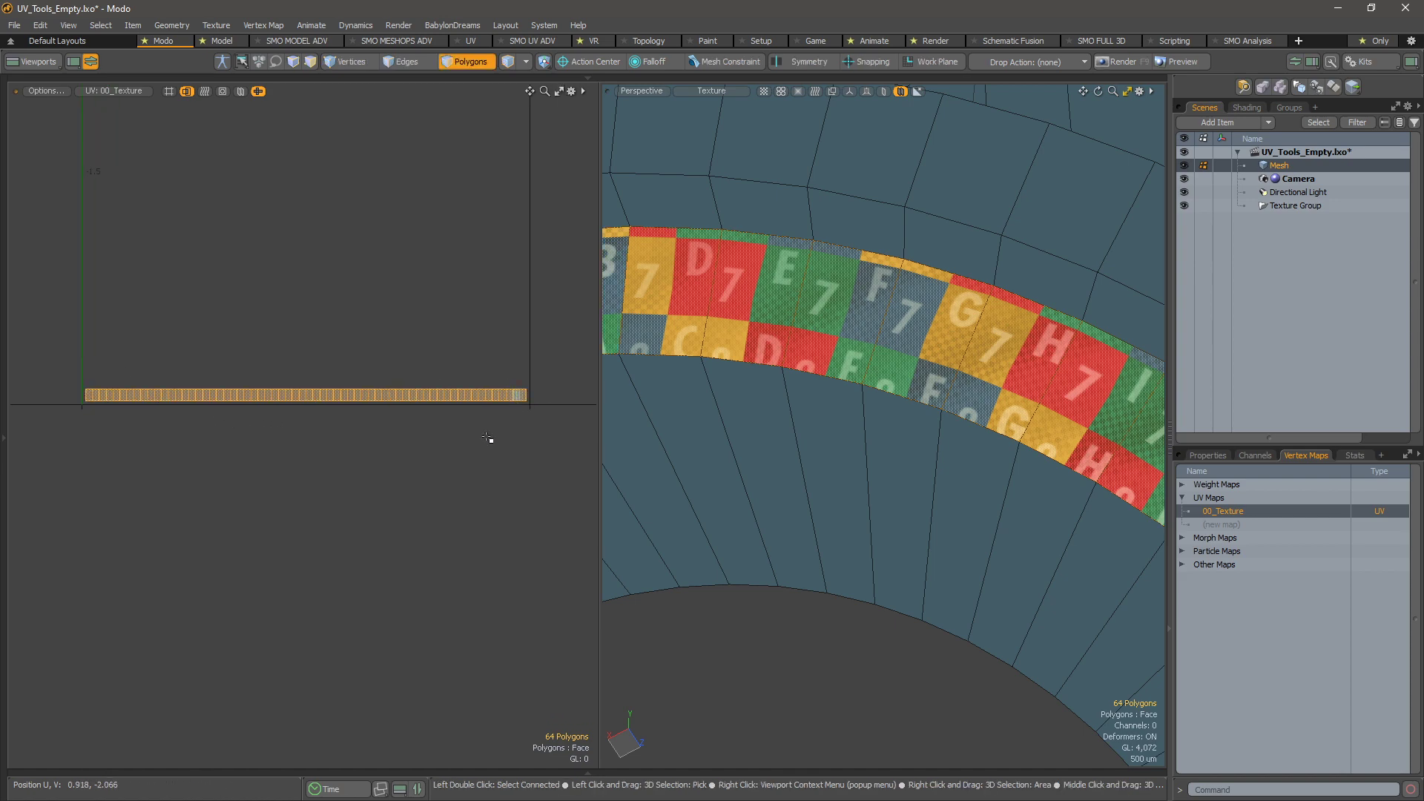
pyautogui.keyDown('alt'); pyautogui.scroll(-10, 759, 502); pyautogui.keyUp('alt')
pyautogui.keyDown('alt'); pyautogui.keyDown('shift'); pyautogui.moveTo(760, 503); pyautogui.dragTo(813, 407); pyautogui.keyUp('shift'); pyautogui.keyUp('alt')
pyautogui.keyDown('alt'); pyautogui.moveTo(813, 407); pyautogui.dragTo(890, 437); pyautogui.keyUp('alt')
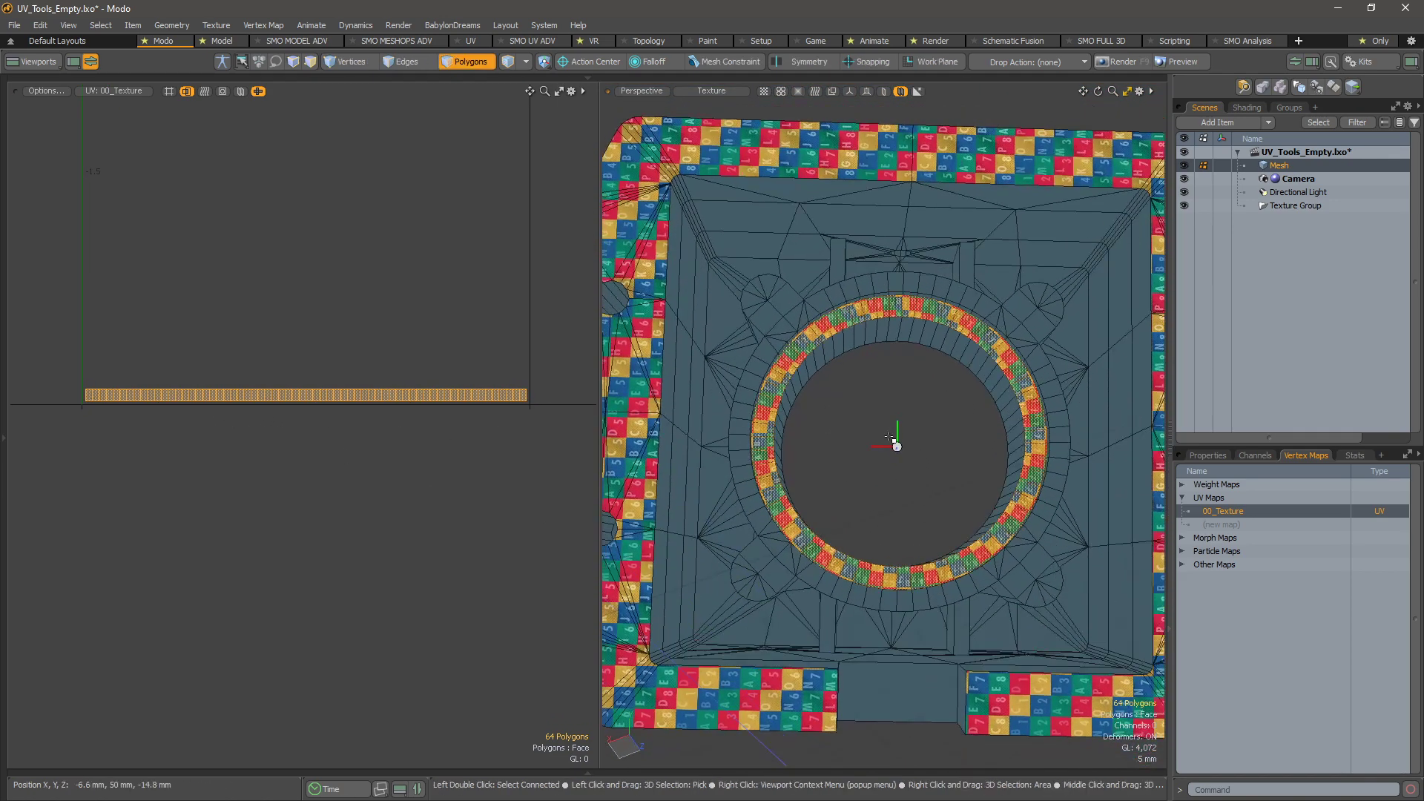
pyautogui.click(889, 436)
pyautogui.moveTo(887, 382)
pyautogui.keyDown('alt'); pyautogui.mouseDown()
pyautogui.moveTo(881, 394)
pyautogui.moveTo(880, 370)
pyautogui.mouseUp(); pyautogui.keyUp('alt')
pyautogui.keyDown('alt'); pyautogui.scroll(4, 888, 285); pyautogui.keyUp('alt')
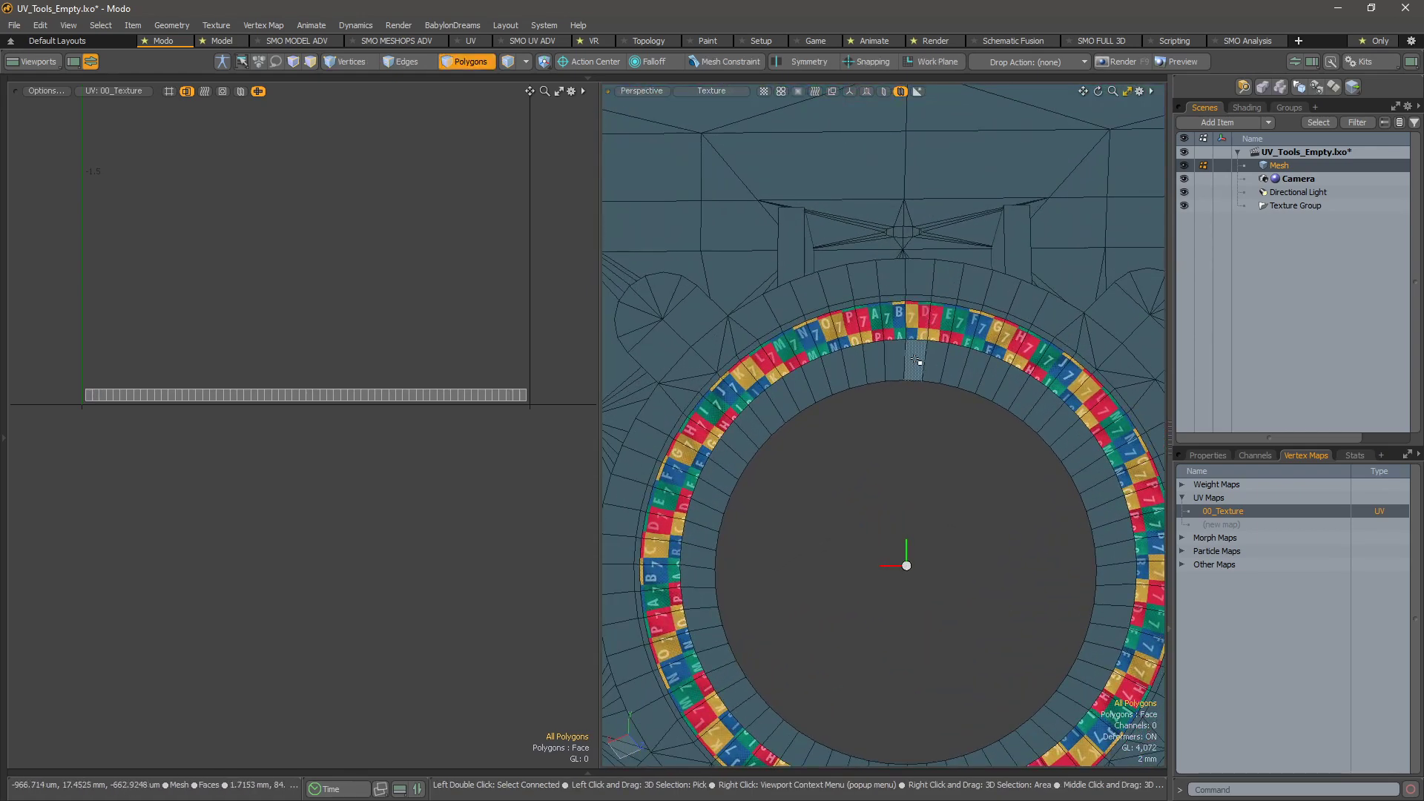
pyautogui.press('u')
pyautogui.click(913, 290)
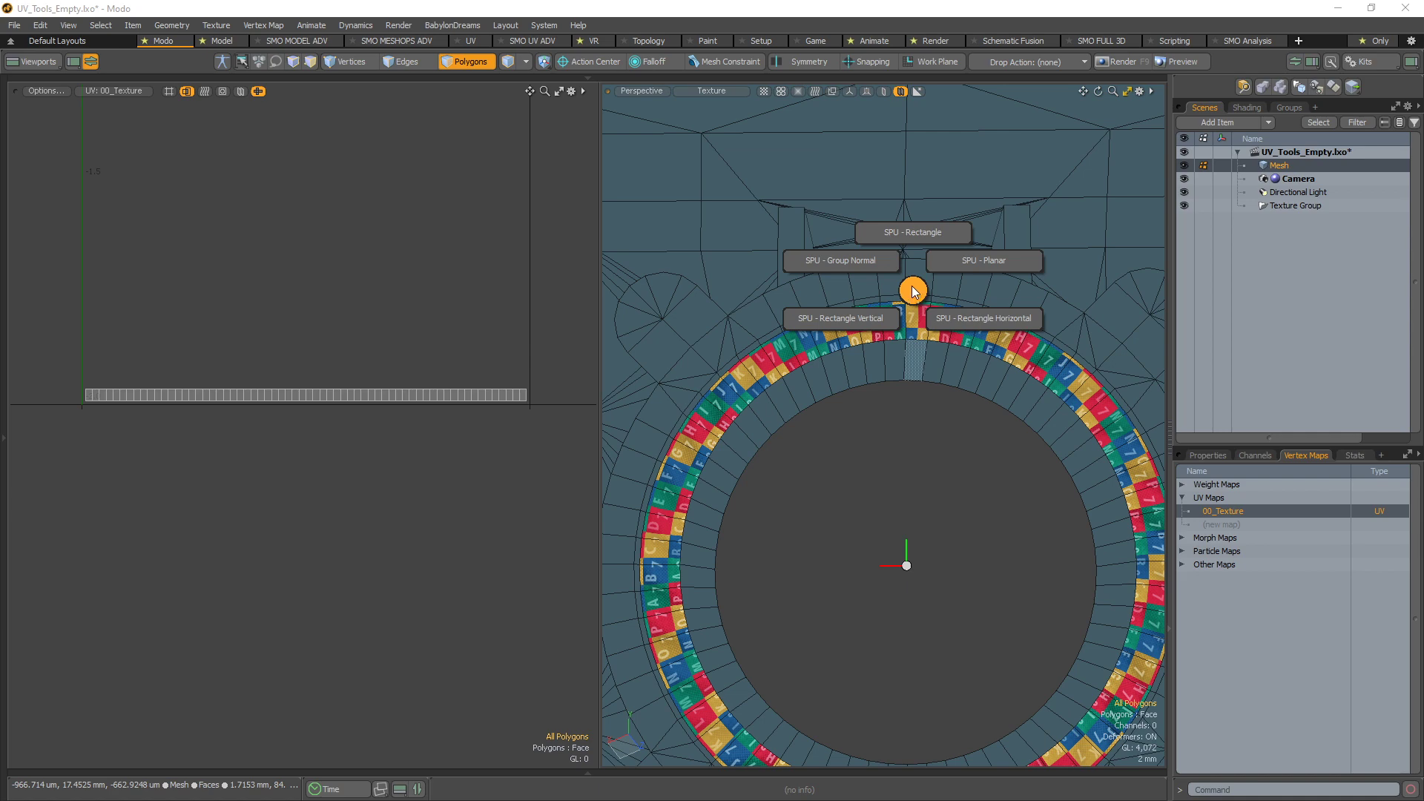
pyautogui.click(911, 286)
pyautogui.click(911, 279)
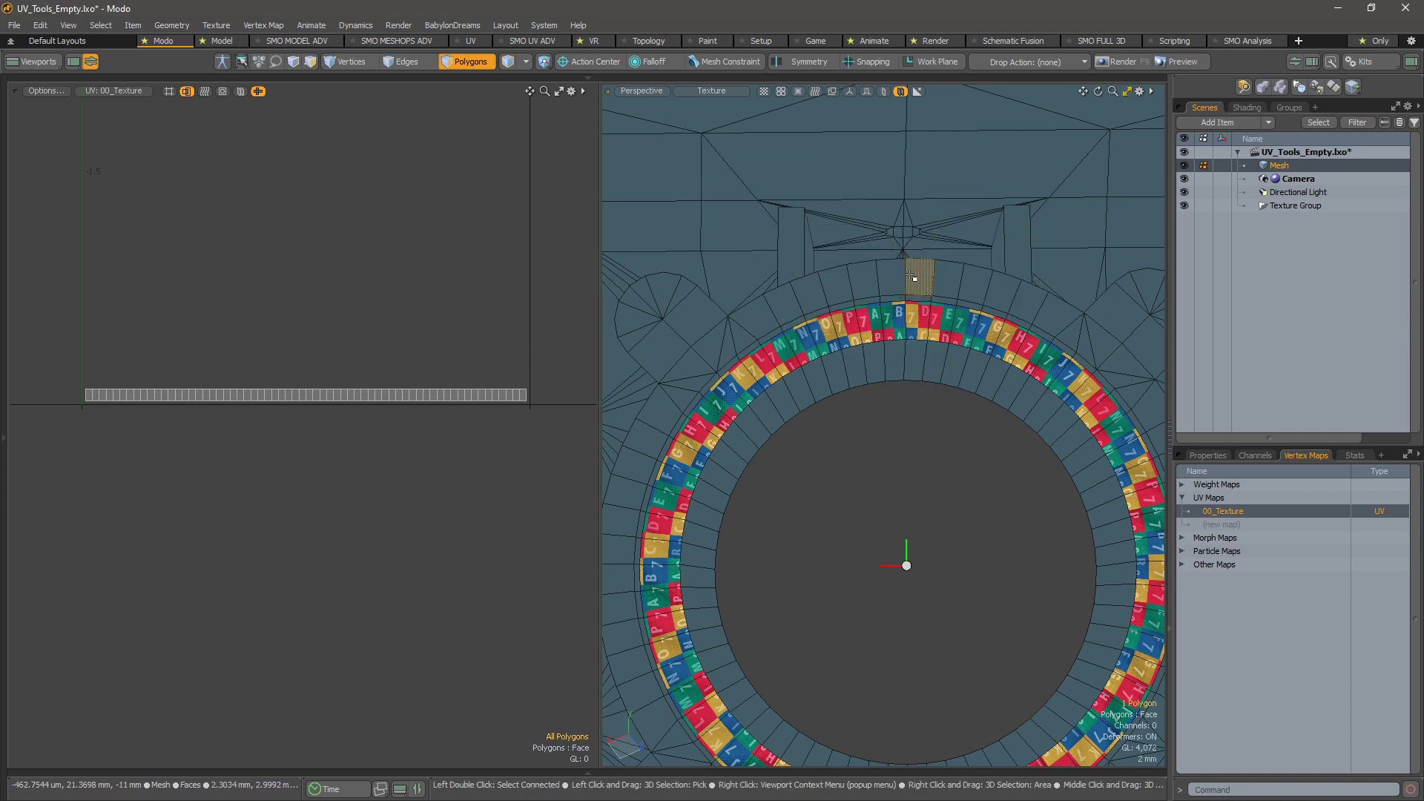
# - Select the run of narrow edge polygons along one part of the lowest flange's outer rim
pyautogui.moveTo(925, 277)
pyautogui.keyDown('alt'); pyautogui.mouseDown()
pyautogui.moveTo(912, 302)
pyautogui.moveTo(801, 312)
pyautogui.moveTo(909, 337)
pyautogui.moveTo(919, 415)
pyautogui.moveTo(877, 514)
pyautogui.moveTo(1010, 495)
pyautogui.moveTo(1017, 470)
pyautogui.mouseUp(); pyautogui.keyUp('alt')
pyautogui.moveTo(614, 380)
pyautogui.mouseDown()
pyautogui.moveTo(892, 449)
pyautogui.moveTo(958, 332)
pyautogui.moveTo(1183, 202)
pyautogui.moveTo(739, 415)
pyautogui.moveTo(882, 413)
pyautogui.mouseUp()
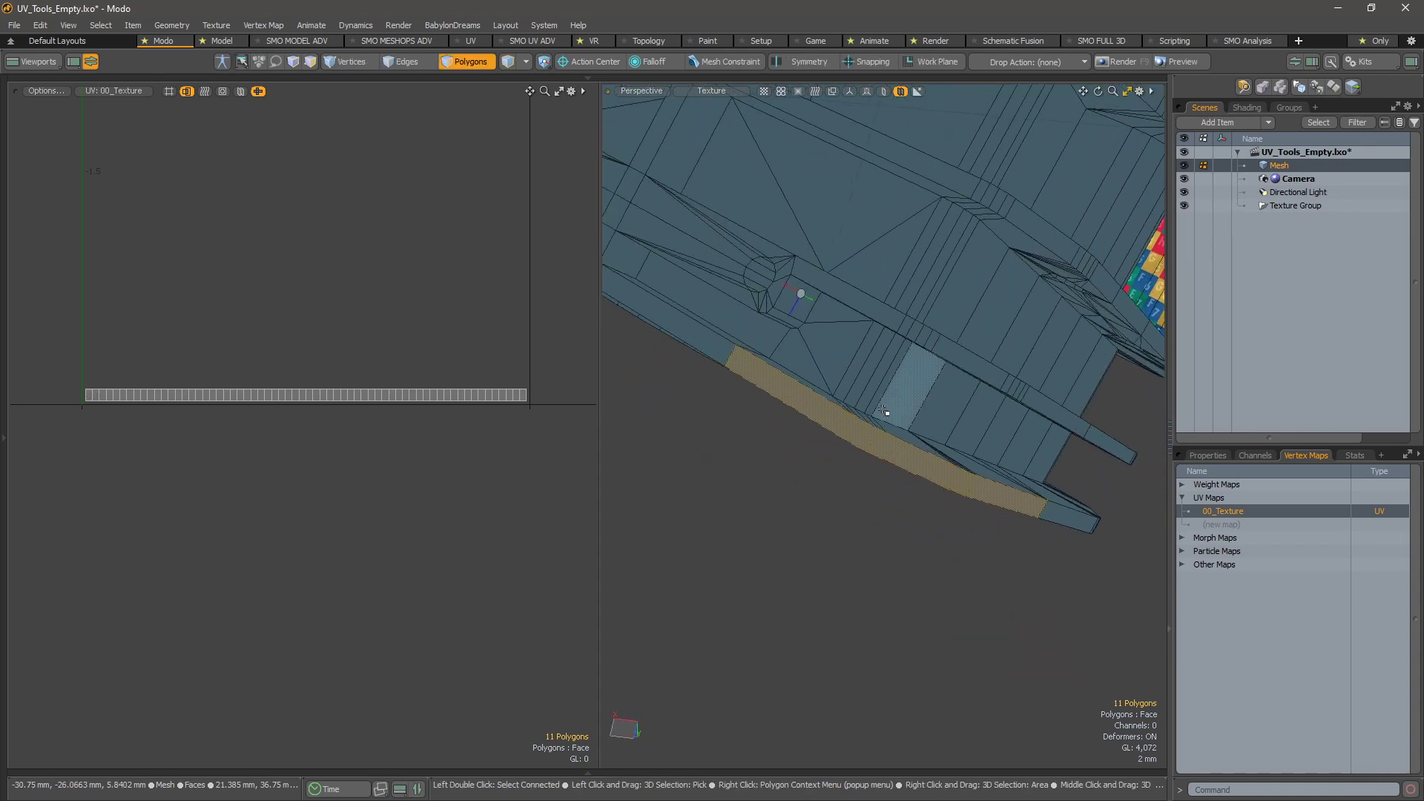
pyautogui.hotkey('ctrl', 'u')
pyautogui.click(883, 326)
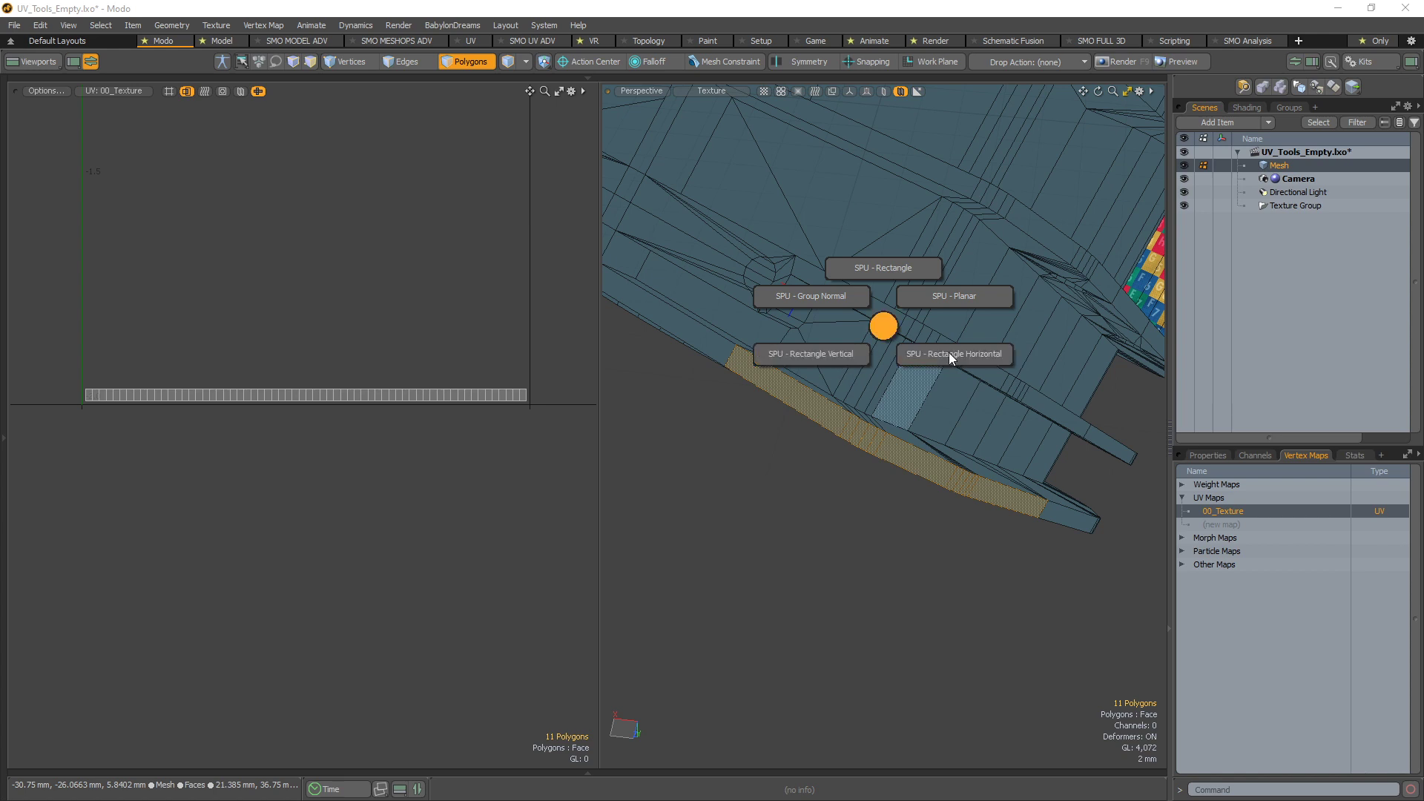
pyautogui.click(883, 326)
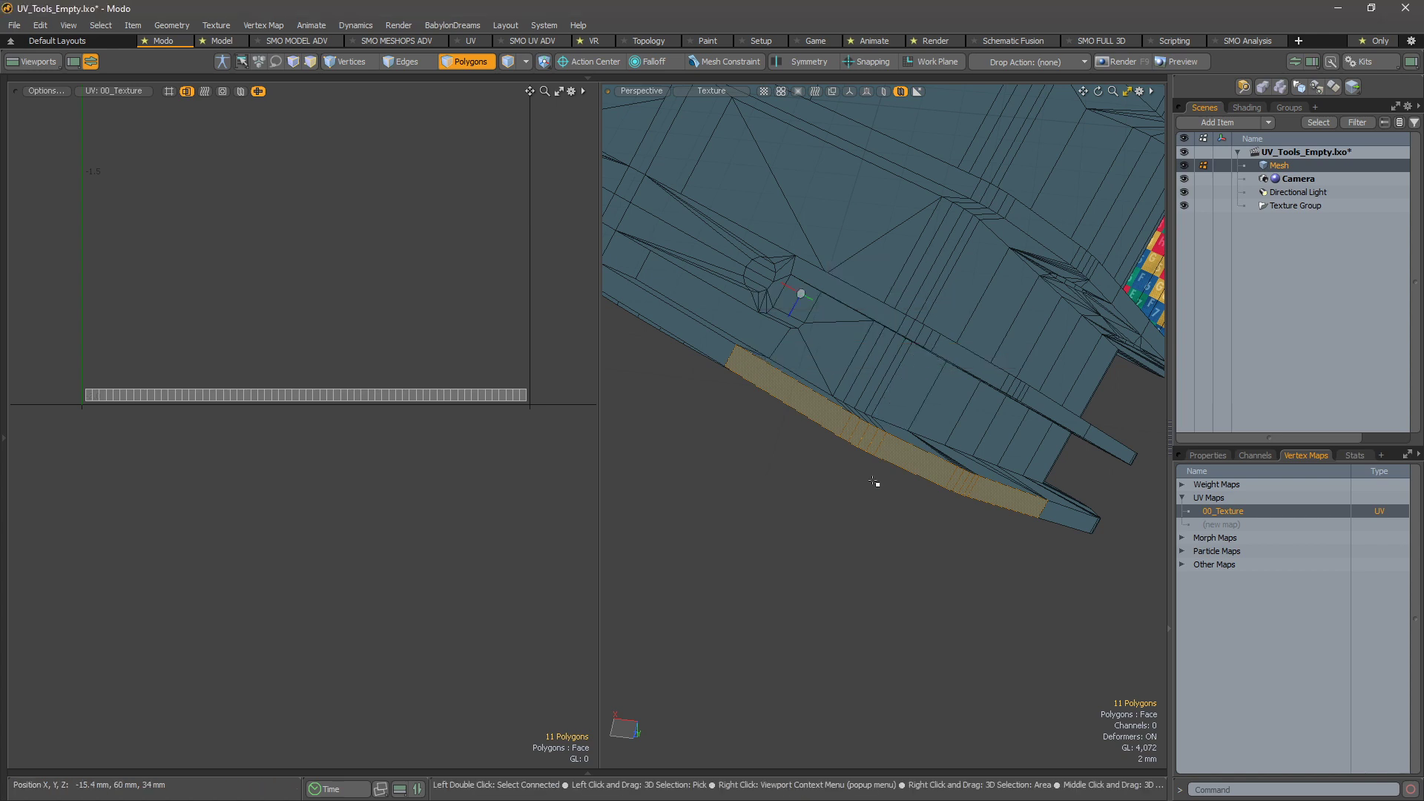
pyautogui.moveTo(807, 411); pyautogui.dragTo(957, 483)
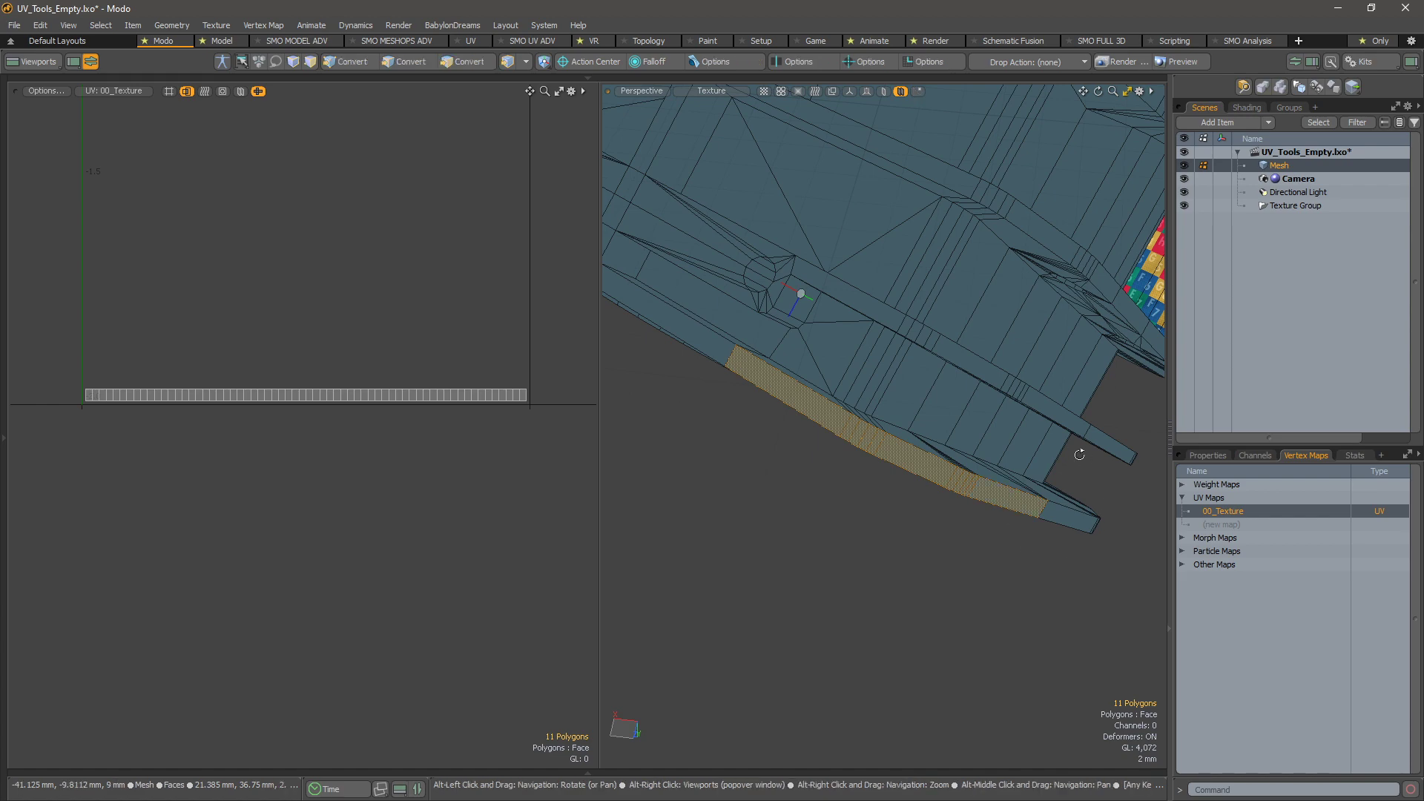
# - Extend the selection along the remaining edge polygons to cover the lowest flange's whole outer rim
pyautogui.keyDown('alt'); pyautogui.moveTo(1078, 448); pyautogui.dragTo(1231, 356); pyautogui.keyUp('alt')
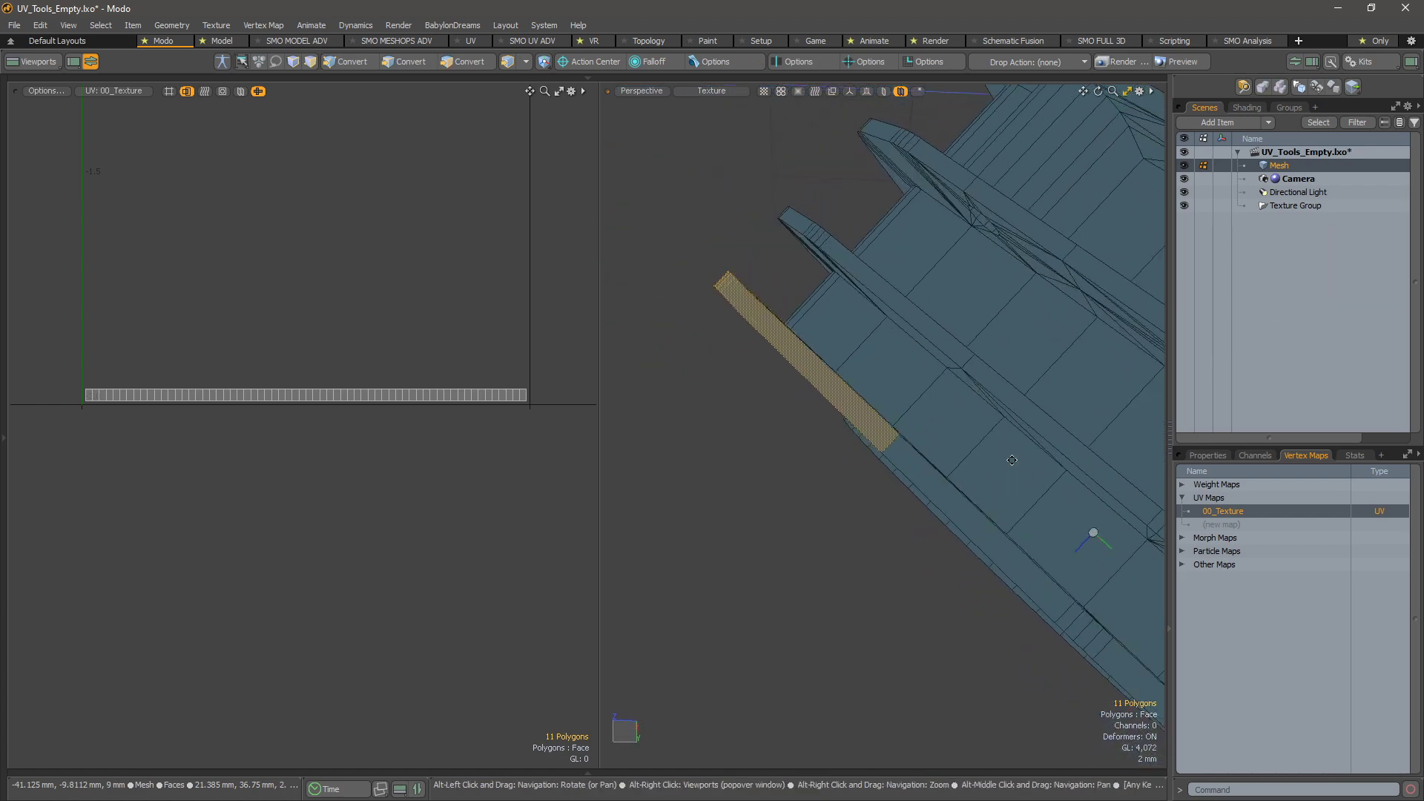
pyautogui.keyDown('alt'); pyautogui.keyDown('shift'); pyautogui.moveTo(983, 457); pyautogui.dragTo(815, 297); pyautogui.keyUp('shift'); pyautogui.keyUp('alt')
pyautogui.moveTo(692, 245)
pyautogui.keyDown('shift'); pyautogui.mouseDown()
pyautogui.moveTo(1011, 550)
pyautogui.moveTo(935, 448)
pyautogui.moveTo(959, 525)
pyautogui.moveTo(728, 579)
pyautogui.moveTo(709, 403)
pyautogui.moveTo(932, 372)
pyautogui.moveTo(762, 369)
pyautogui.mouseUp(); pyautogui.keyUp('shift')
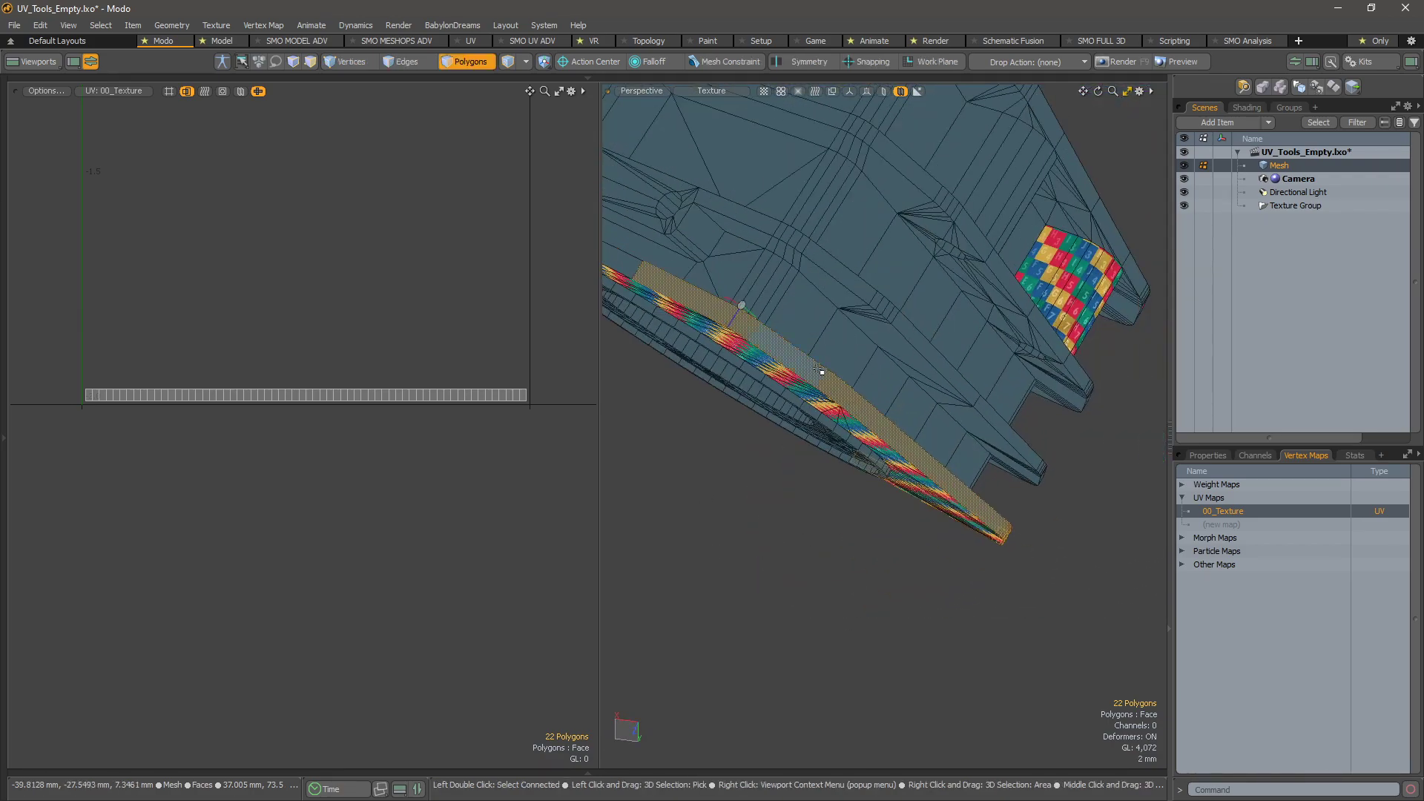
# - Unwrap the lowest flange's selected rim with SPU - Rectangle Horizontal and check the resulting strip in the UV map
pyautogui.press('u')
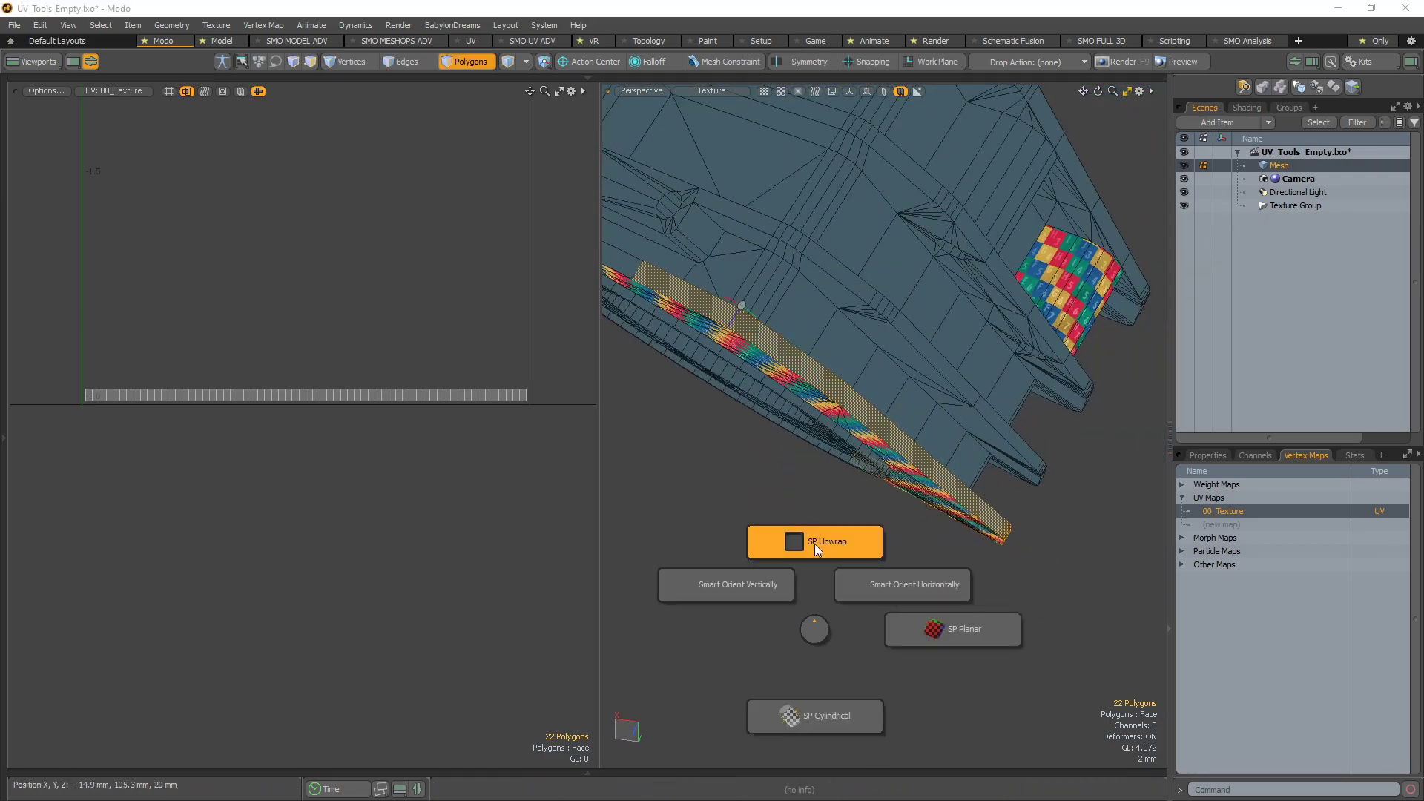
pyautogui.click(814, 544)
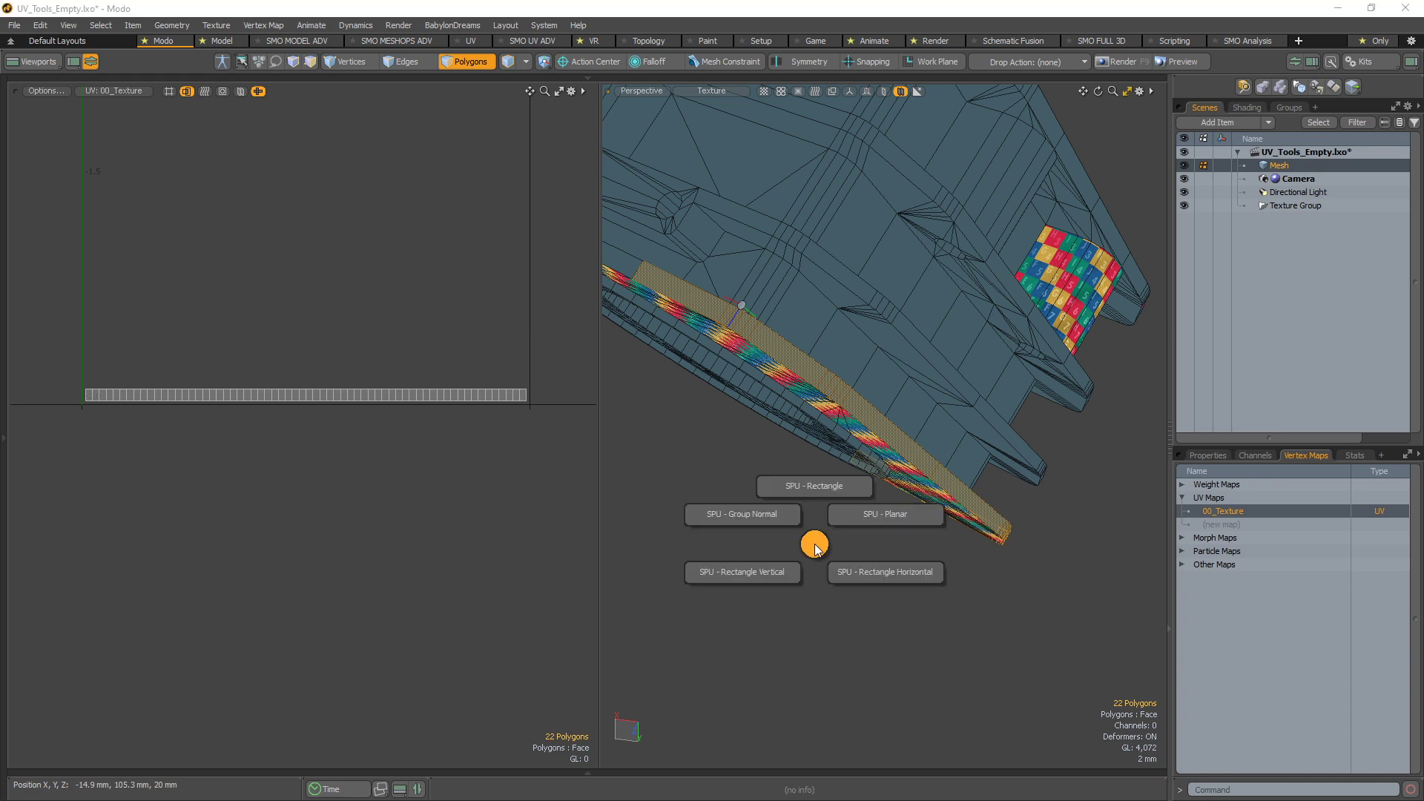
pyautogui.click(877, 574)
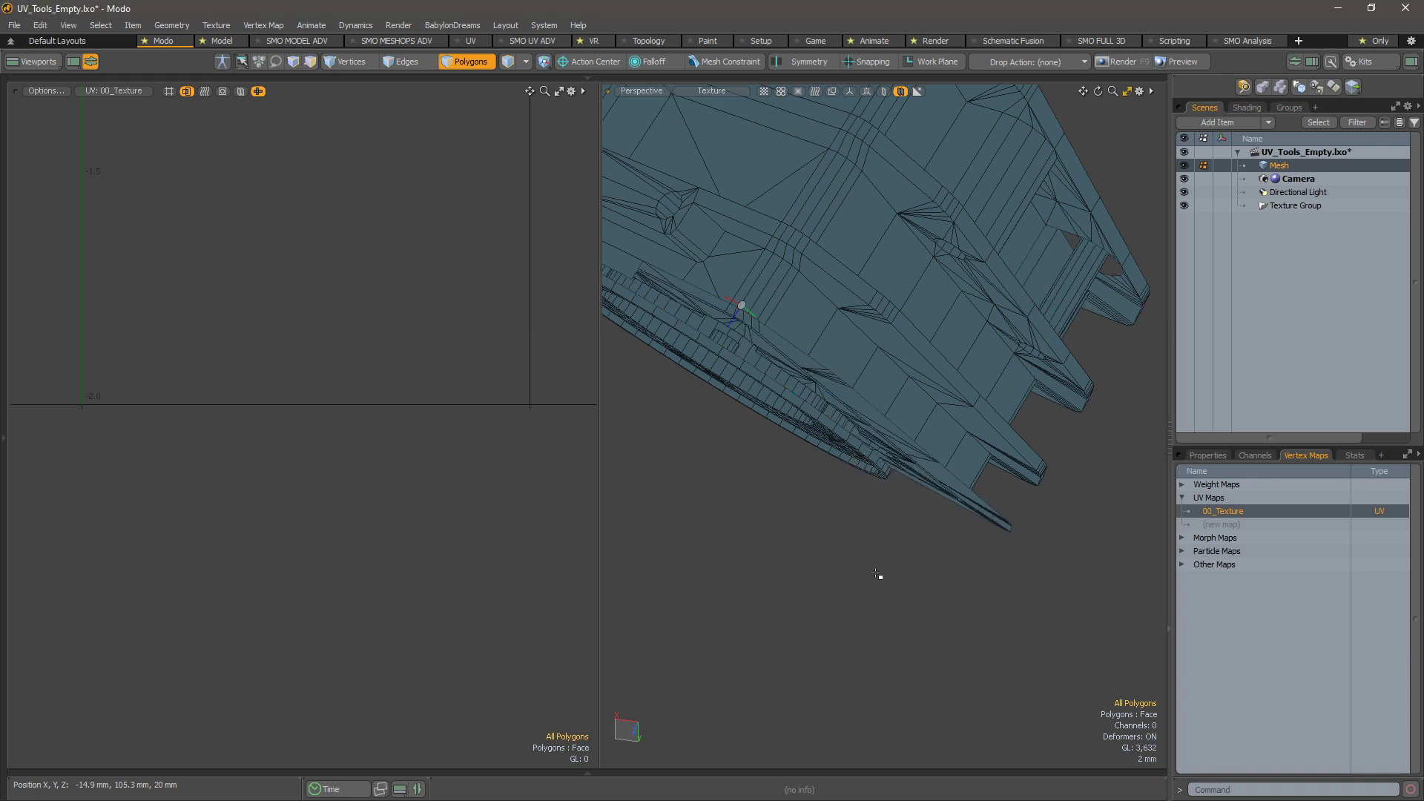
pyautogui.keyDown('alt'); pyautogui.moveTo(353, 536); pyautogui.dragTo(468, 569); pyautogui.keyUp('alt')
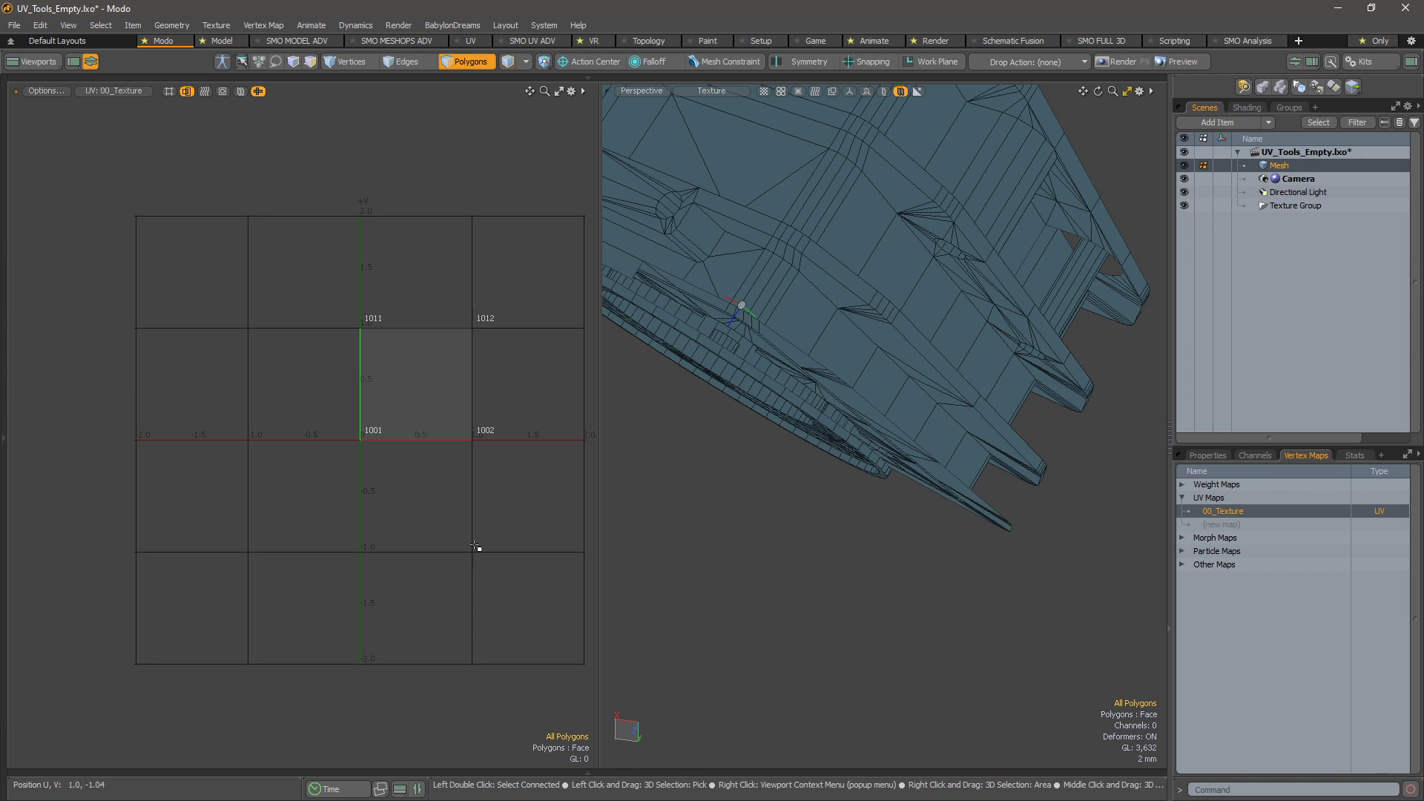
pyautogui.press('u')
pyautogui.keyDown('alt'); pyautogui.moveTo(556, 427); pyautogui.dragTo(425, 438); pyautogui.keyUp('alt')
pyautogui.keyDown('alt'); pyautogui.moveTo(425, 437); pyautogui.dragTo(534, 434, button='right'); pyautogui.keyUp('alt')
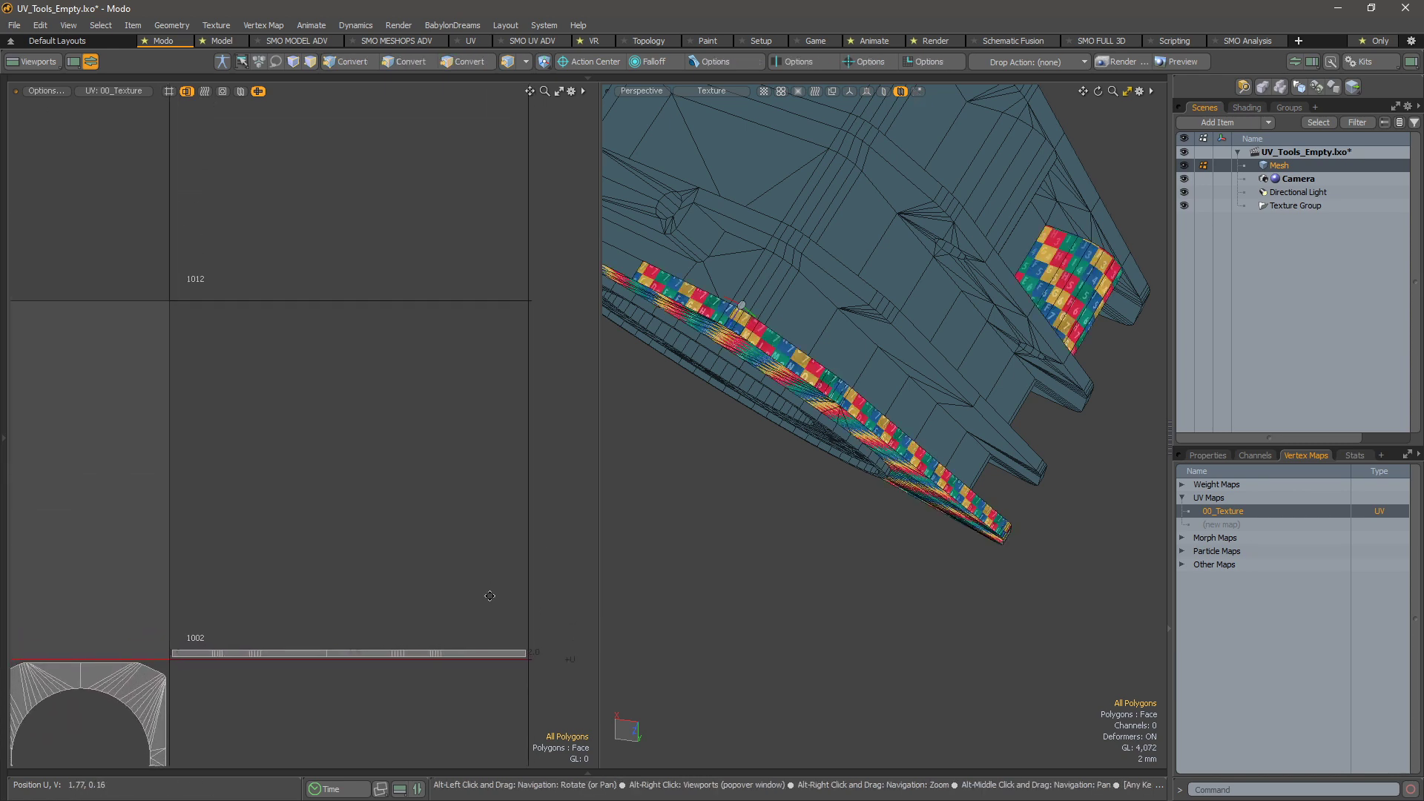
# - Select the narrow outer rim polygons of the two middle flanges all the way around the part
pyautogui.press('3')
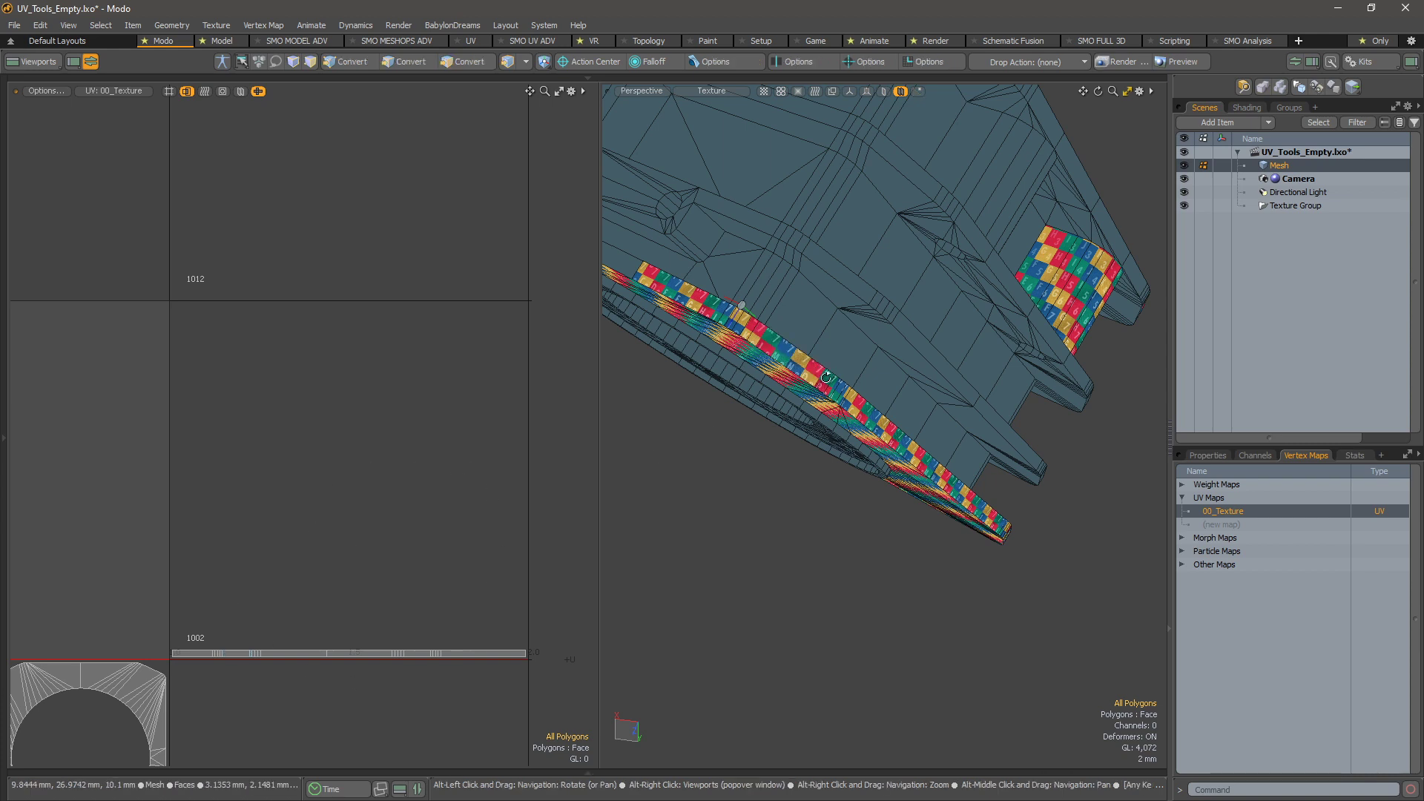
pyautogui.keyDown('alt'); pyautogui.keyDown('shift'); pyautogui.moveTo(823, 382); pyautogui.dragTo(772, 457); pyautogui.keyUp('shift'); pyautogui.keyUp('alt')
pyautogui.click(707, 337)
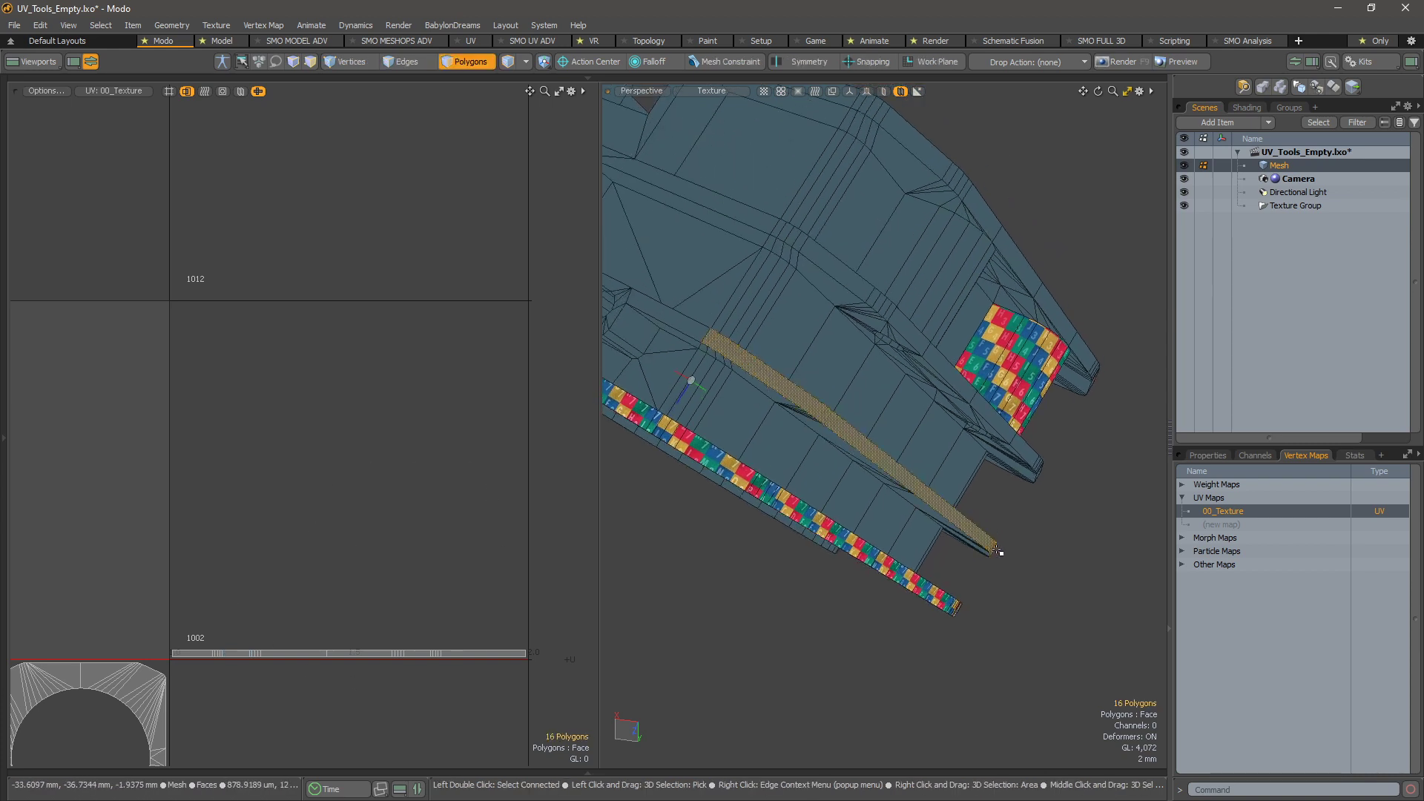
pyautogui.keyDown('alt'); pyautogui.moveTo(999, 550); pyautogui.dragTo(1263, 461); pyautogui.keyUp('alt')
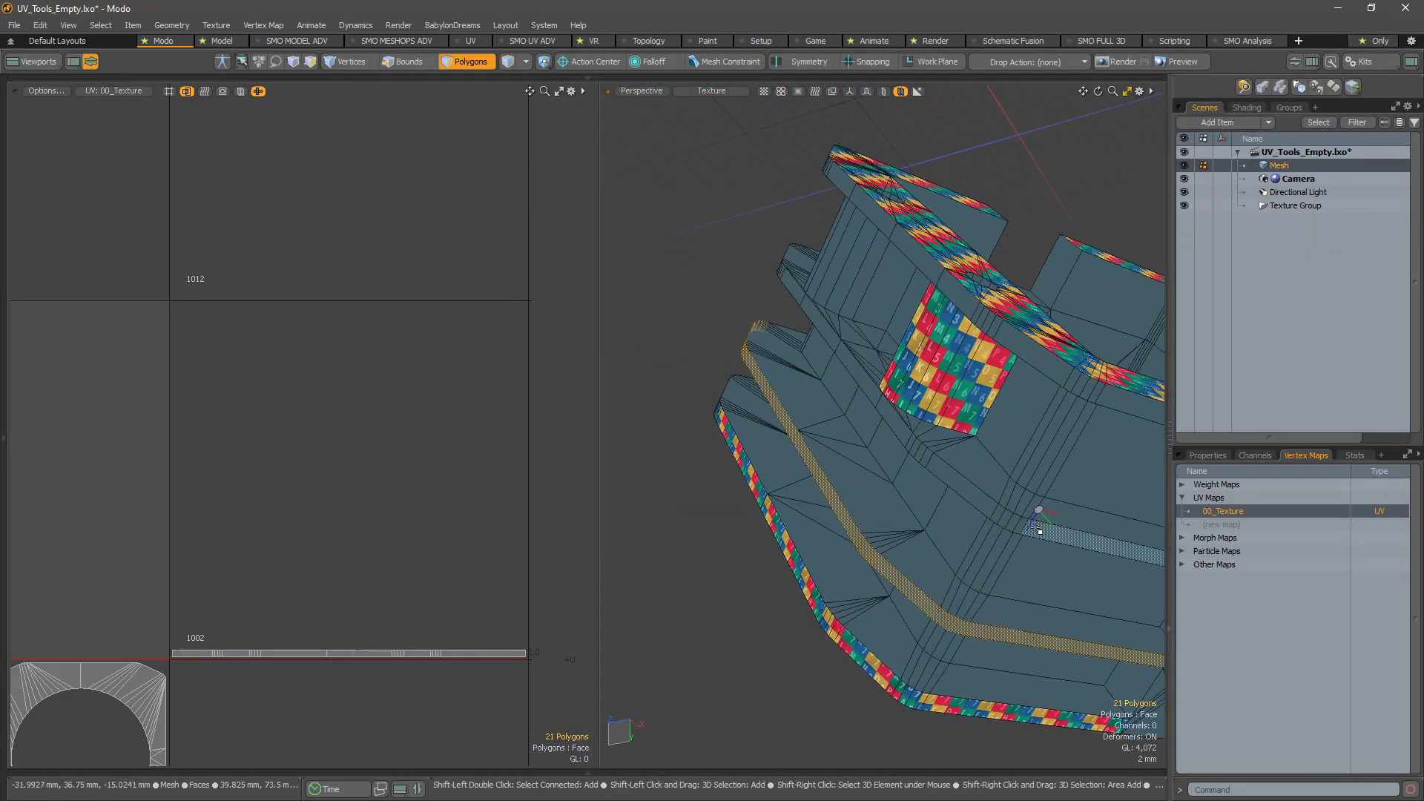
pyautogui.keyDown('alt'); pyautogui.moveTo(875, 406); pyautogui.dragTo(788, 412); pyautogui.keyUp('alt')
pyautogui.keyDown('shift'); pyautogui.moveTo(757, 340); pyautogui.dragTo(817, 371); pyautogui.keyUp('shift')
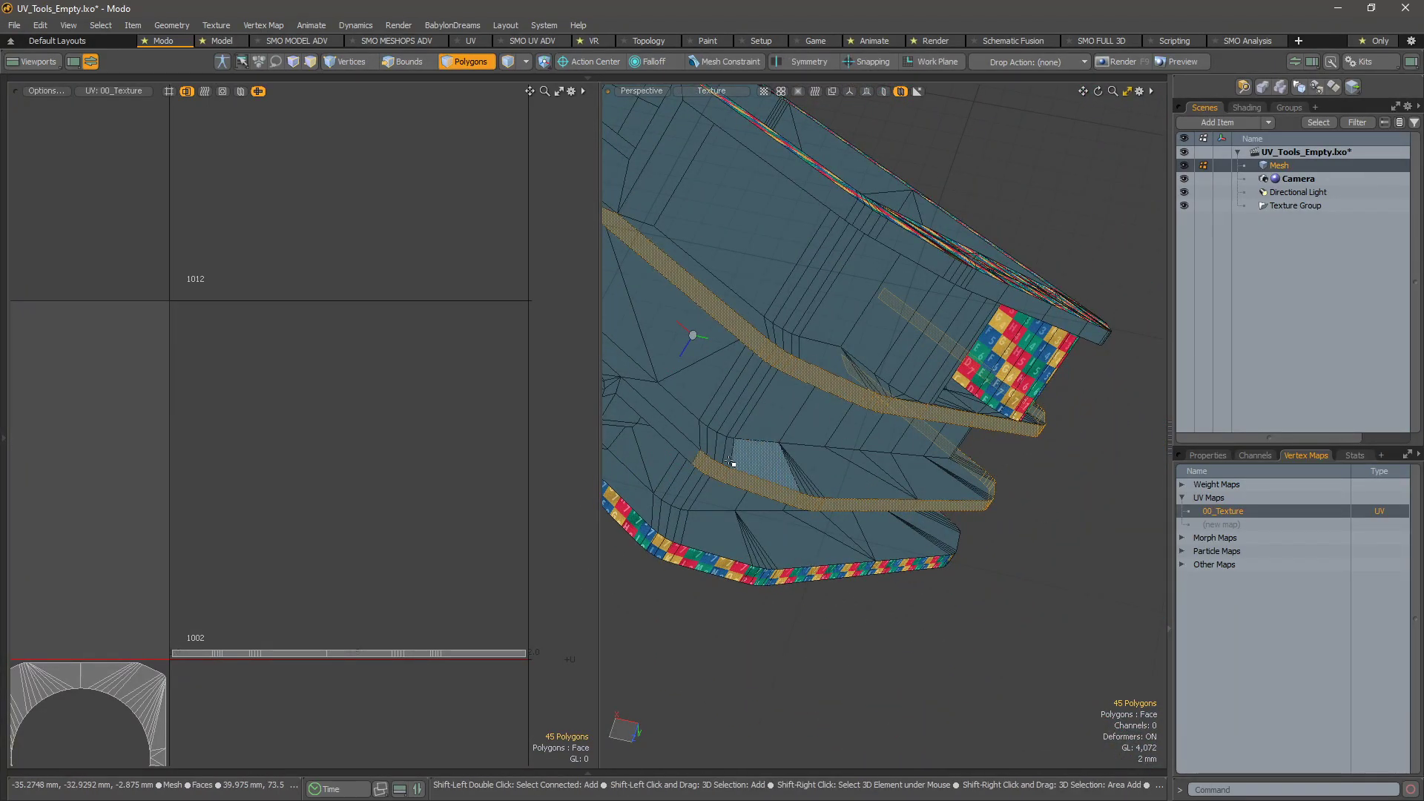
pyautogui.keyDown('shift'); pyautogui.click(656, 420); pyautogui.keyUp('shift')
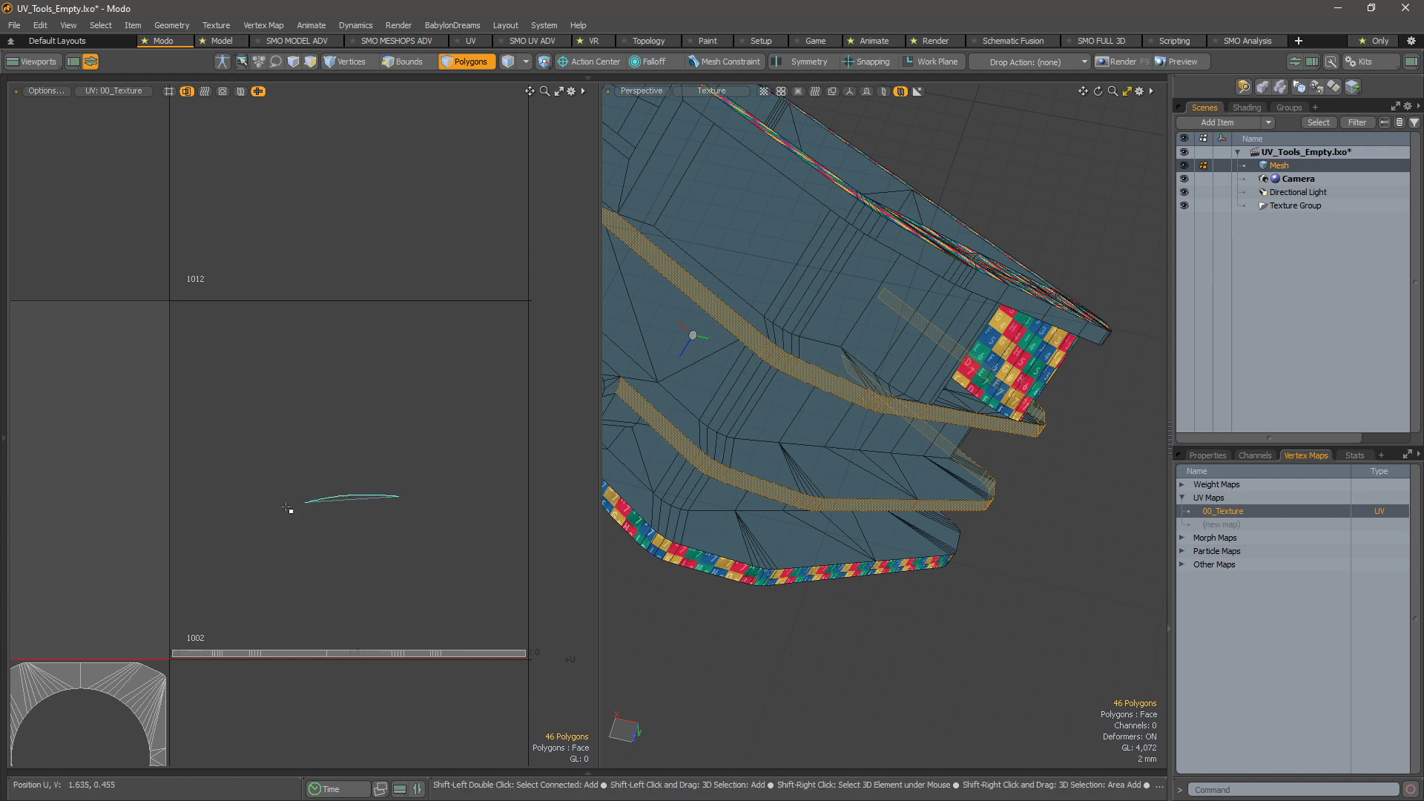
# - Add the lowest flange's unwrapped UV strip and the upper flange's outer rim polygons to the selection
pyautogui.keyDown('shift'); pyautogui.moveTo(176, 675); pyautogui.dragTo(636, 569, button='right'); pyautogui.keyUp('shift')
pyautogui.keyDown('alt'); pyautogui.keyDown('shift'); pyautogui.moveTo(1013, 382); pyautogui.dragTo(967, 466); pyautogui.keyUp('shift'); pyautogui.keyUp('alt')
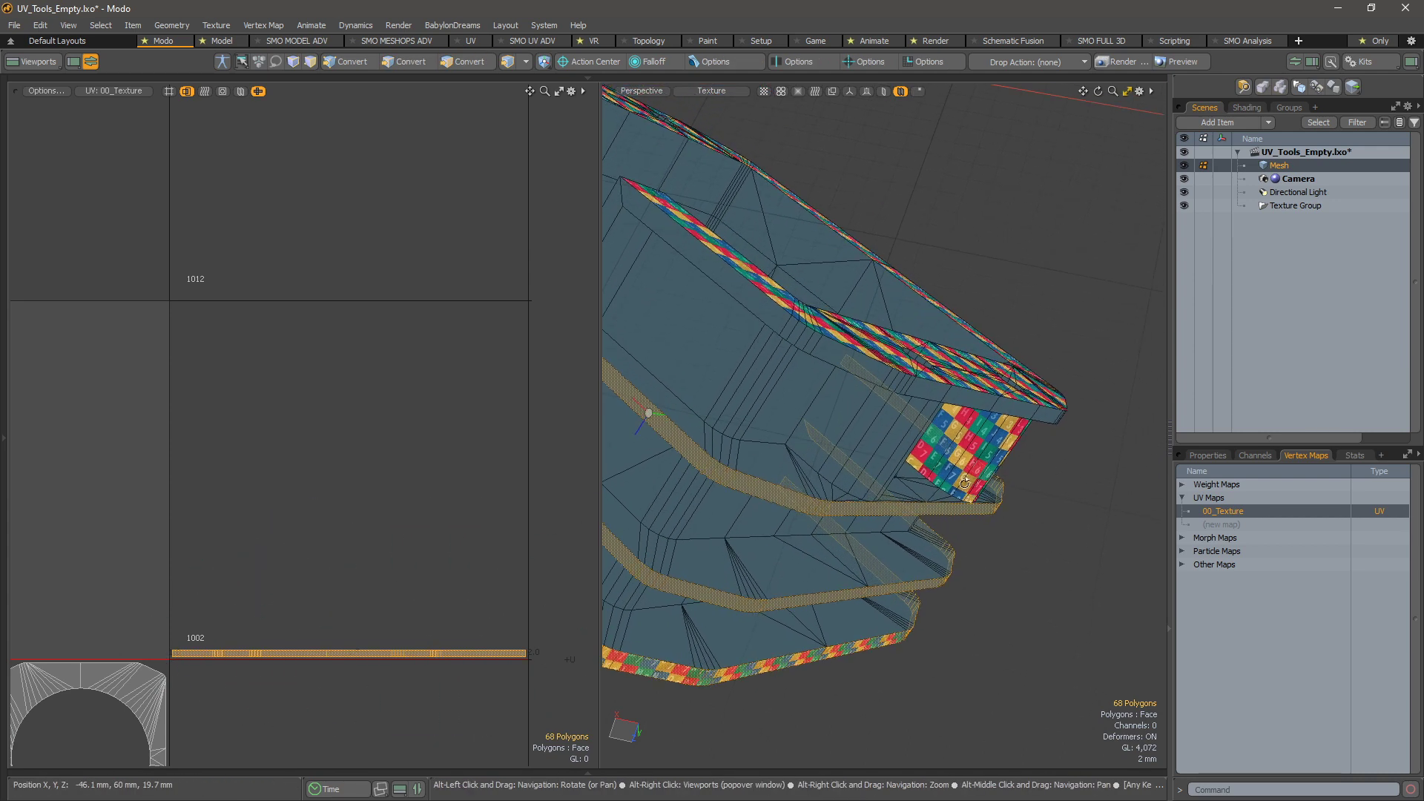
pyautogui.keyDown('shift'); pyautogui.moveTo(776, 320); pyautogui.dragTo(838, 349); pyautogui.keyUp('shift')
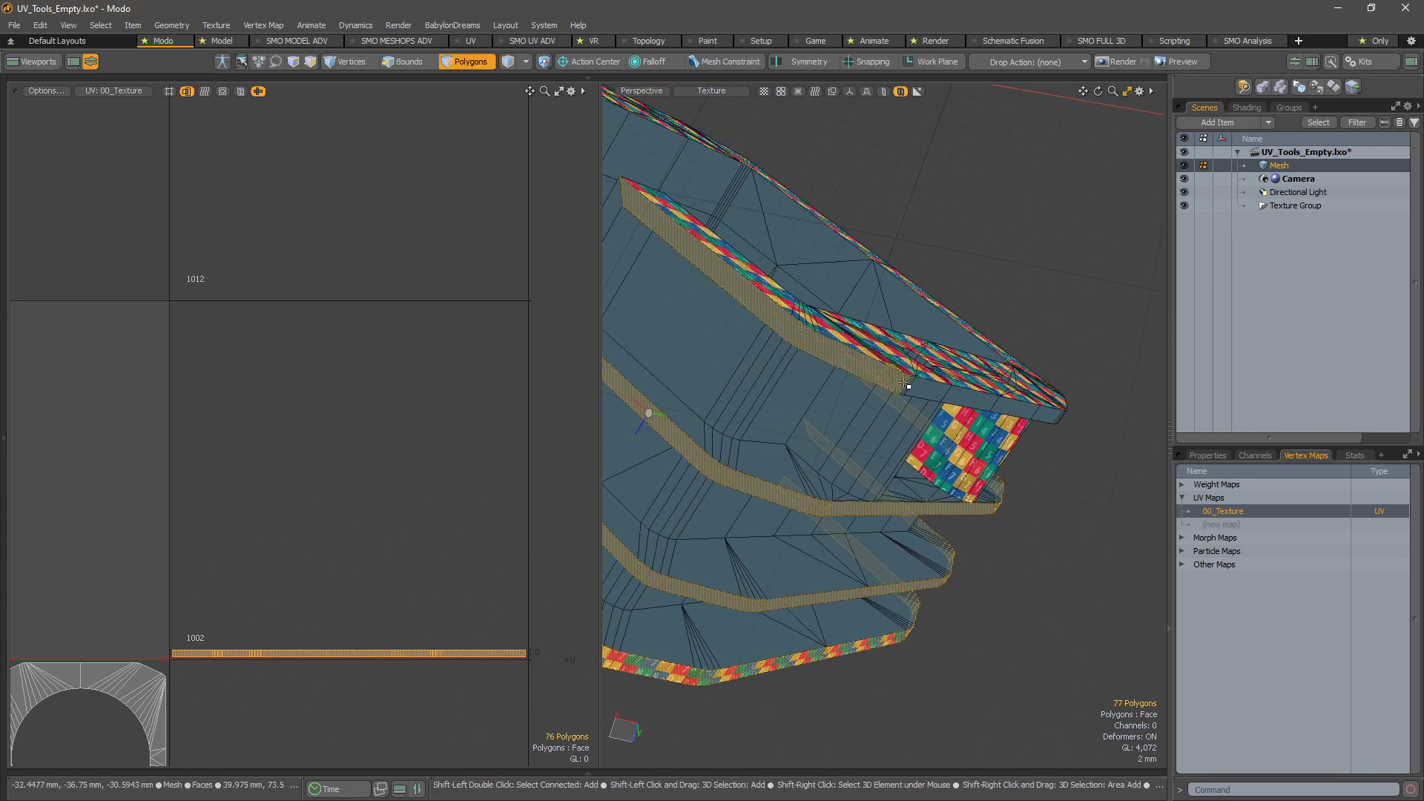
pyautogui.moveTo(1041, 412)
pyautogui.keyDown('shift'); pyautogui.mouseDown()
pyautogui.moveTo(1061, 417)
pyautogui.moveTo(1075, 392)
pyautogui.moveTo(953, 408)
pyautogui.moveTo(950, 388)
pyautogui.mouseUp(); pyautogui.keyUp('shift')
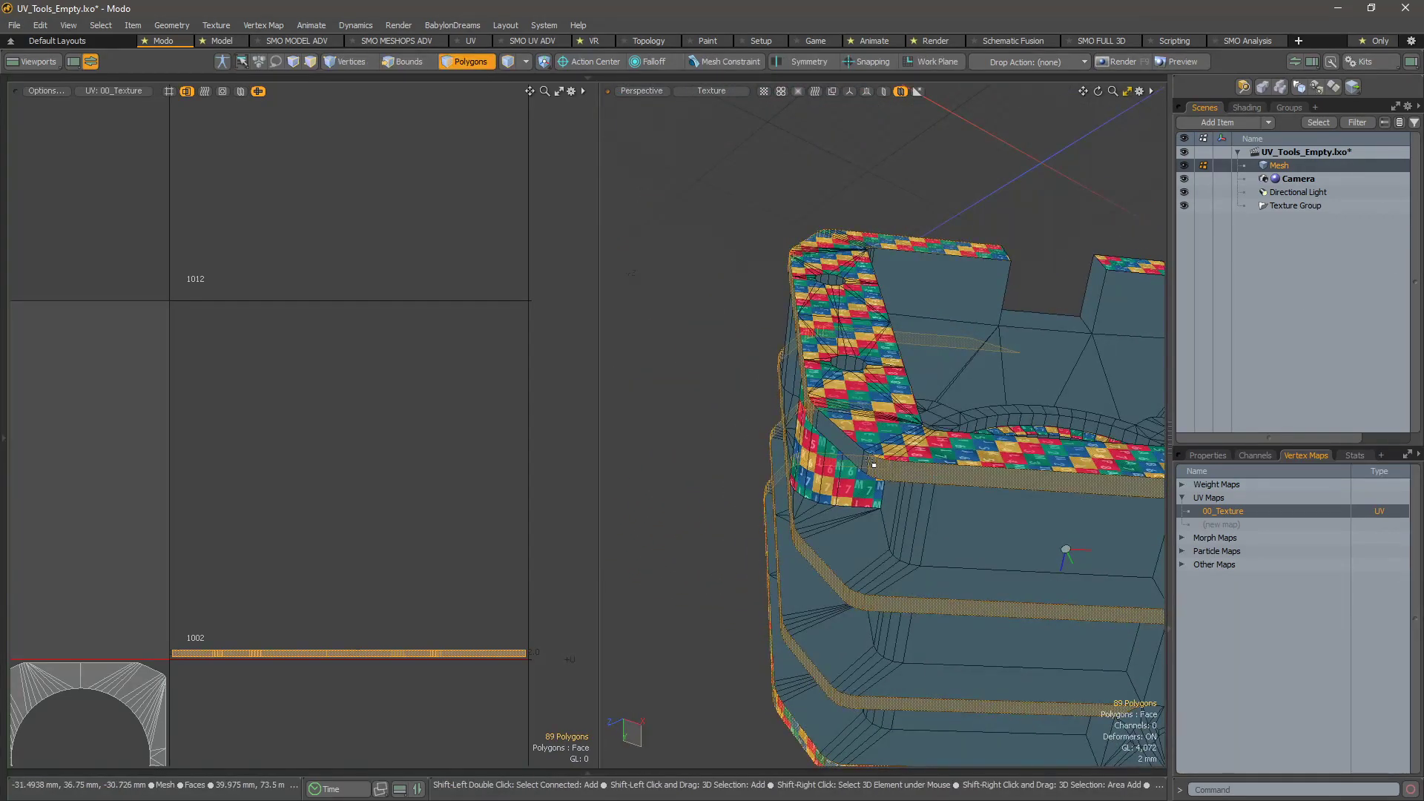
pyautogui.keyDown('alt'); pyautogui.moveTo(816, 418); pyautogui.dragTo(803, 561); pyautogui.keyUp('alt')
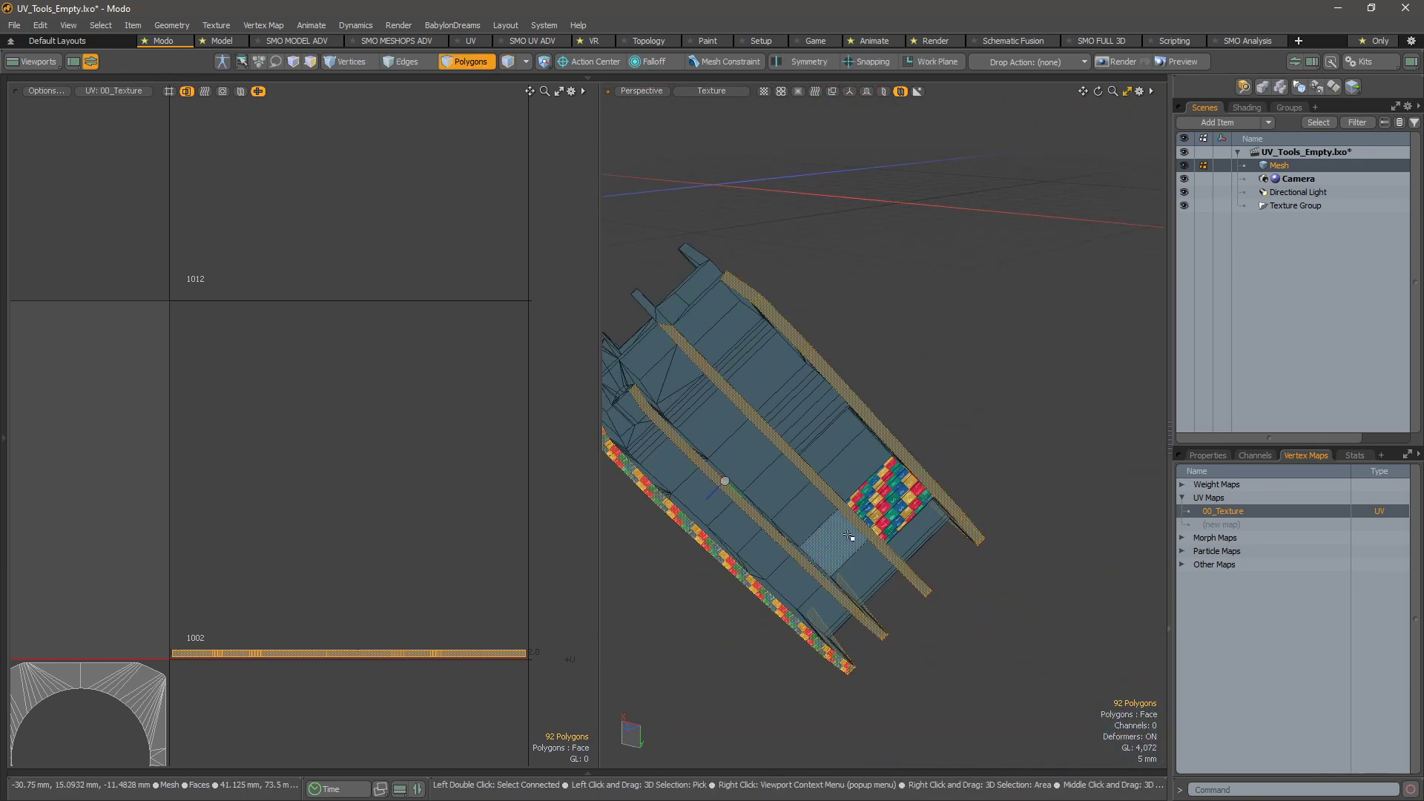
# - Clear the 00_Texture UVs of all polygons outside the selected flange rims, keeping the rims selected by inverting the selection before and after
pyautogui.click(101, 25)
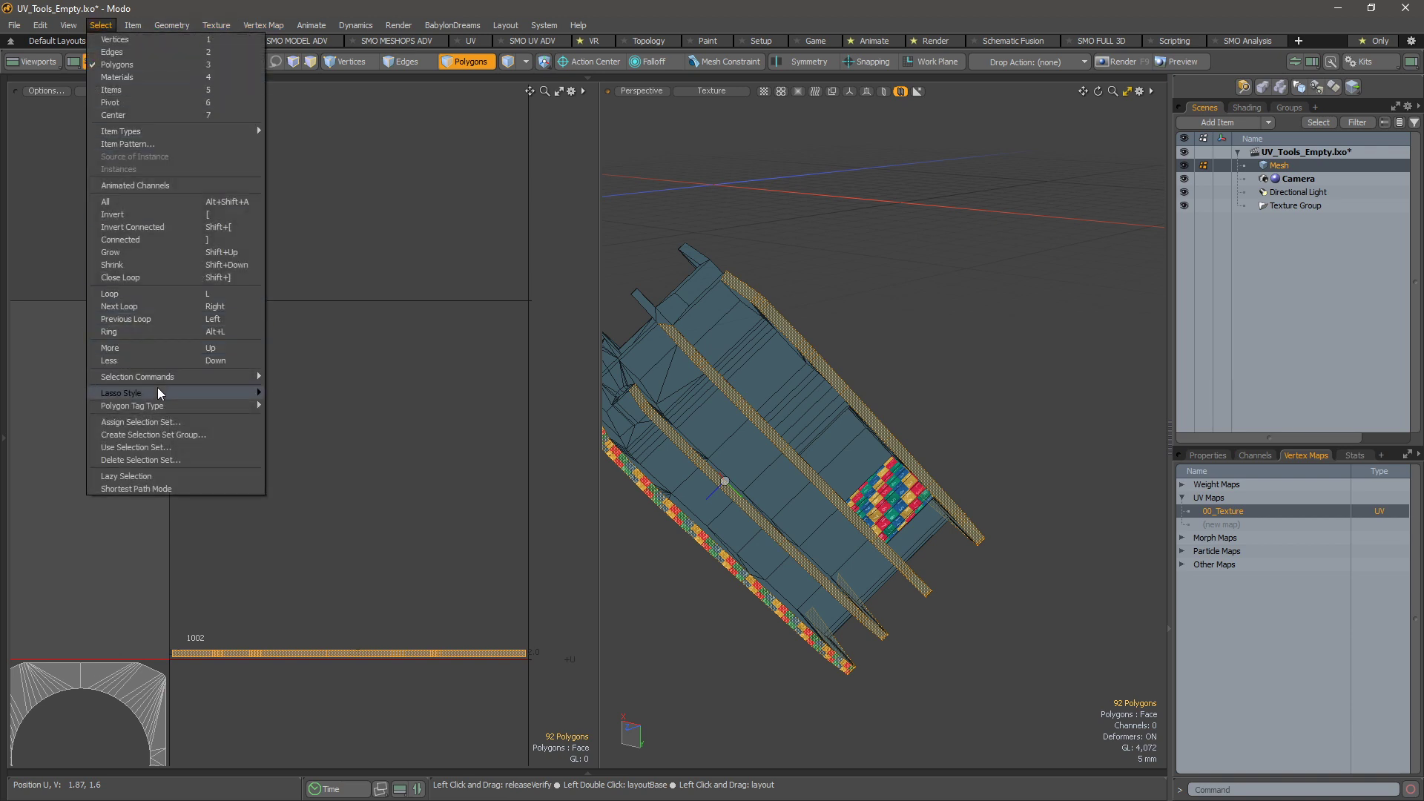
pyautogui.click(163, 215)
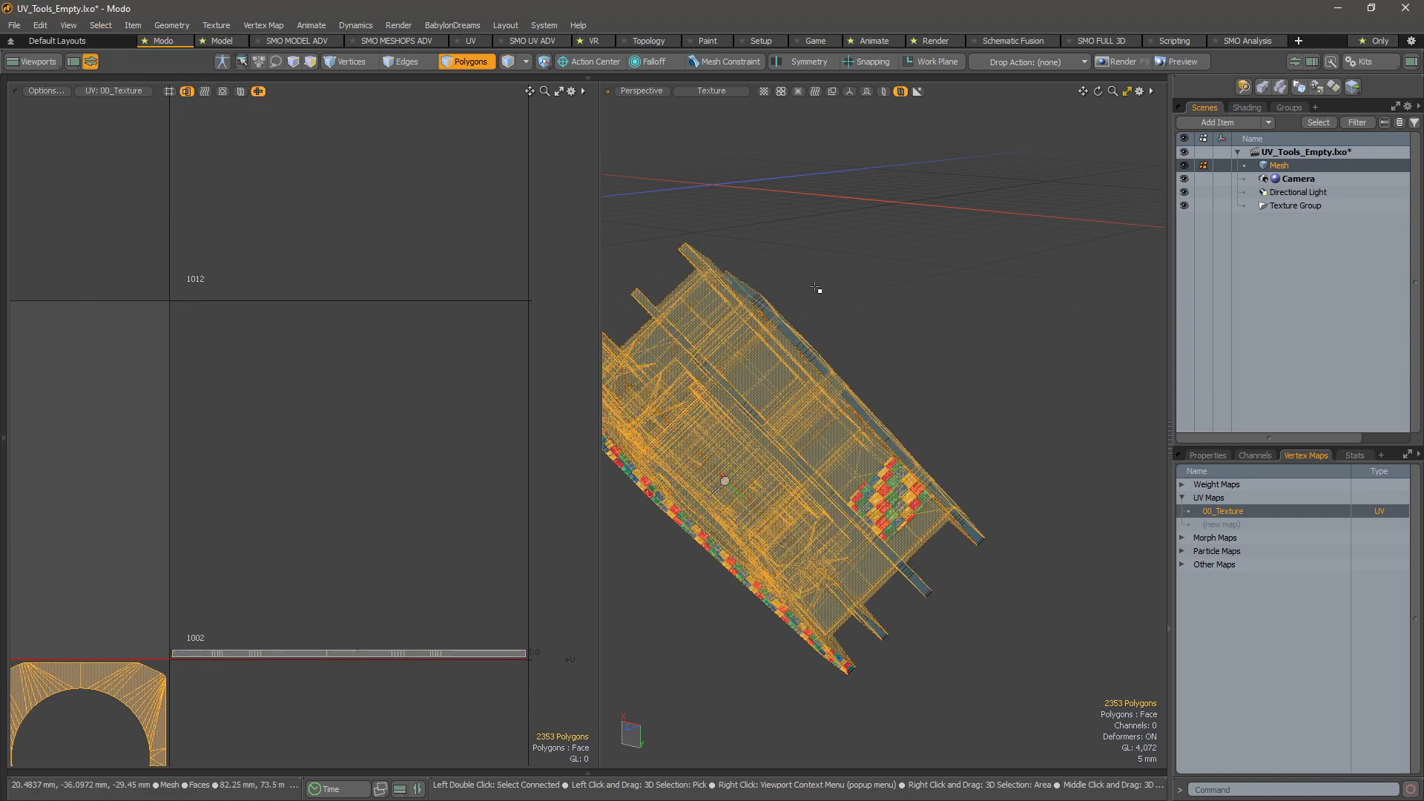
pyautogui.rightClick(1273, 513)
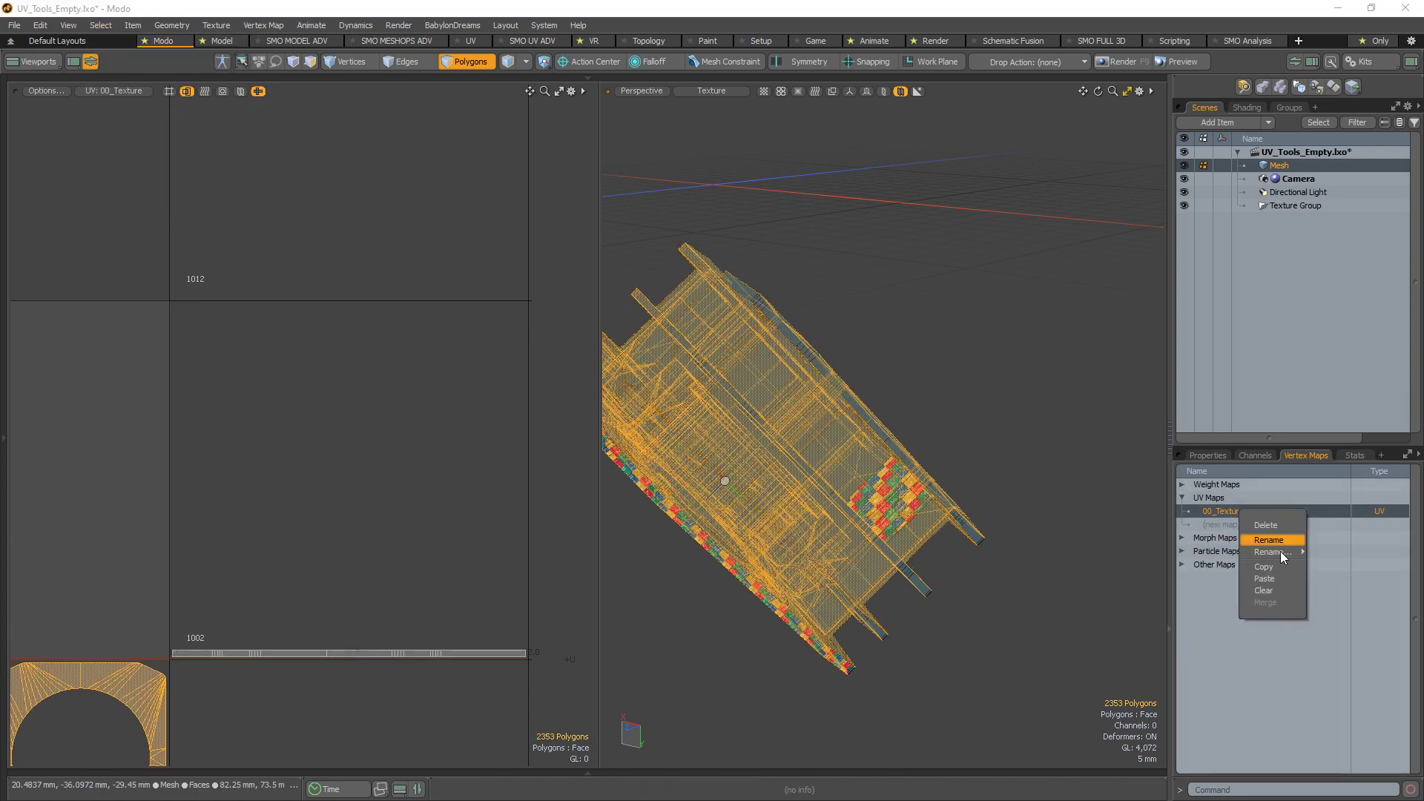
pyautogui.click(1275, 589)
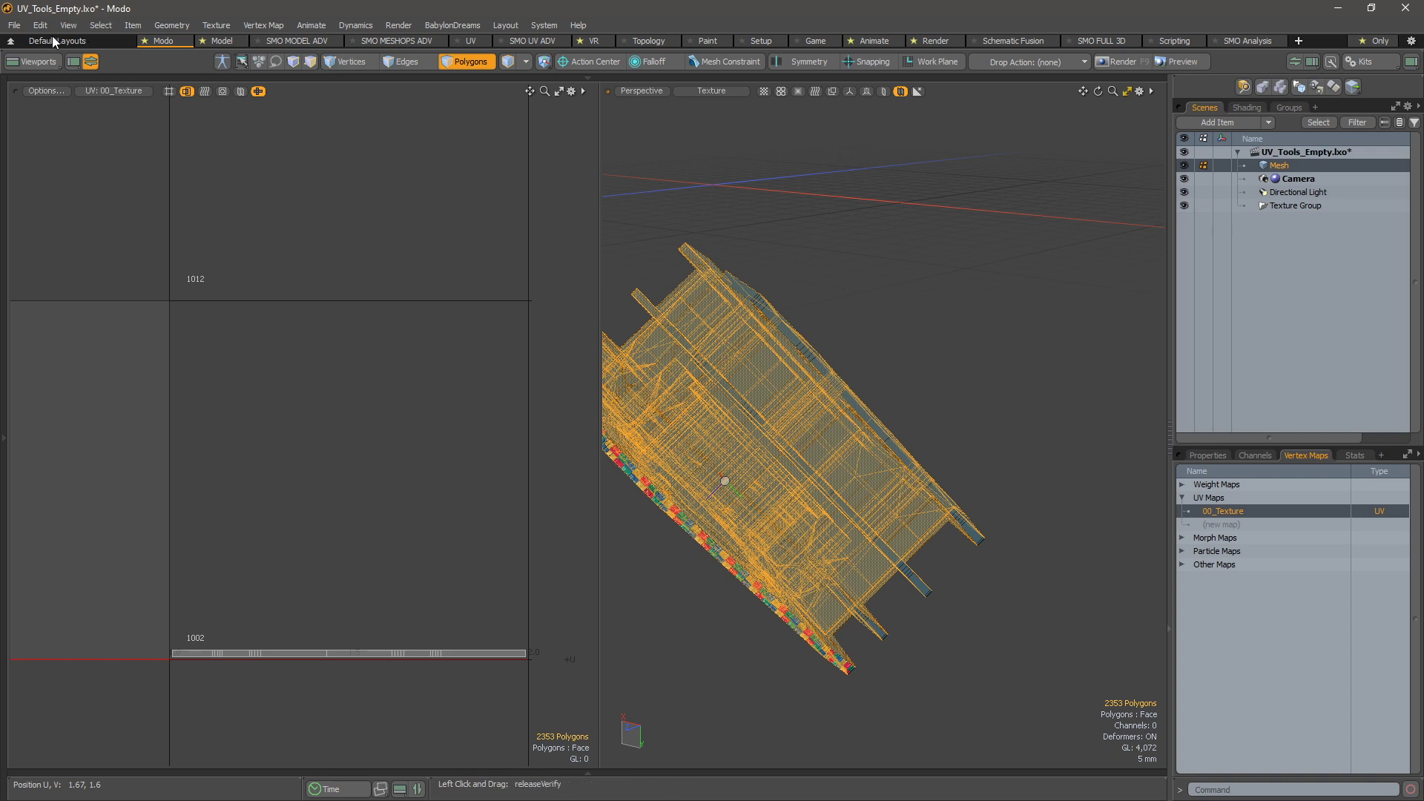
pyautogui.click(100, 25)
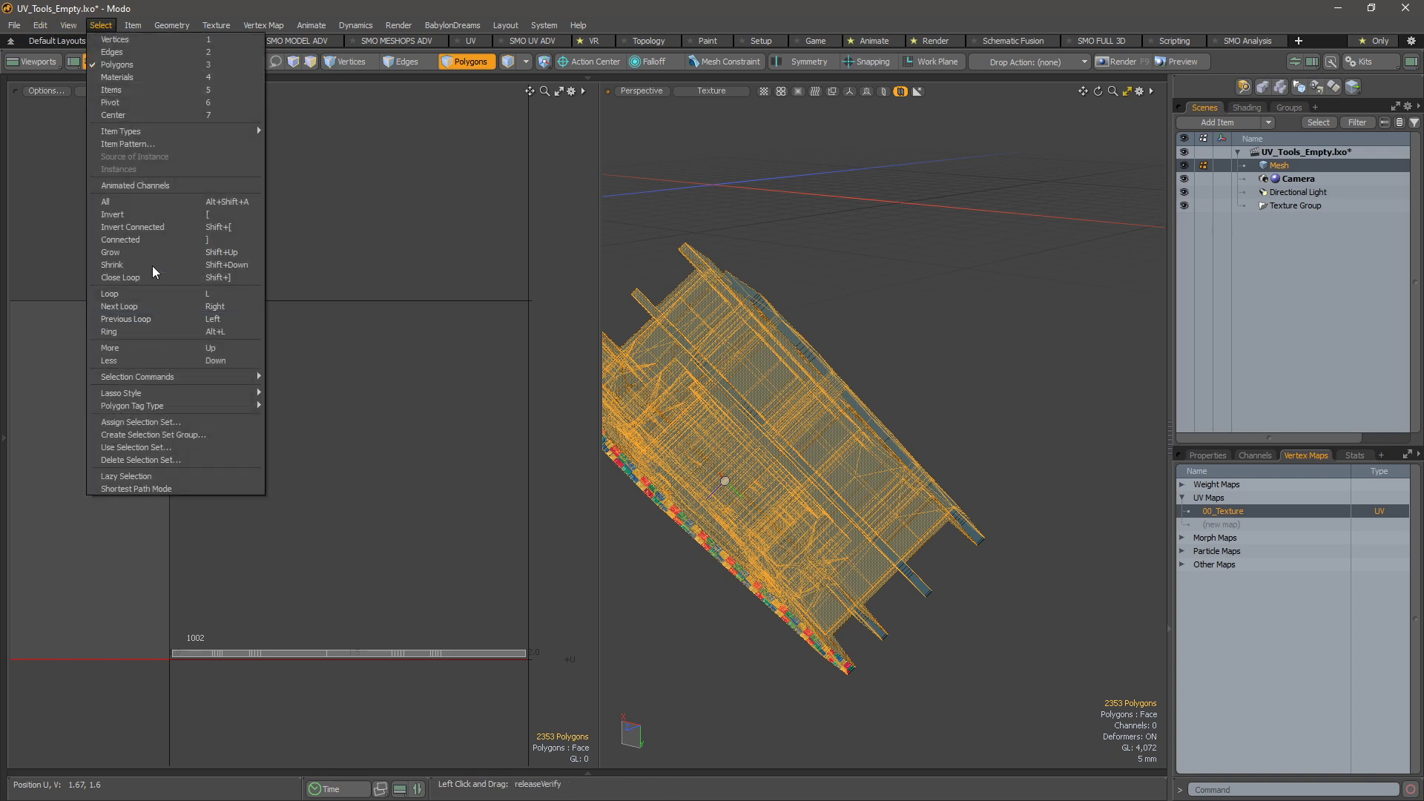
pyautogui.click(159, 217)
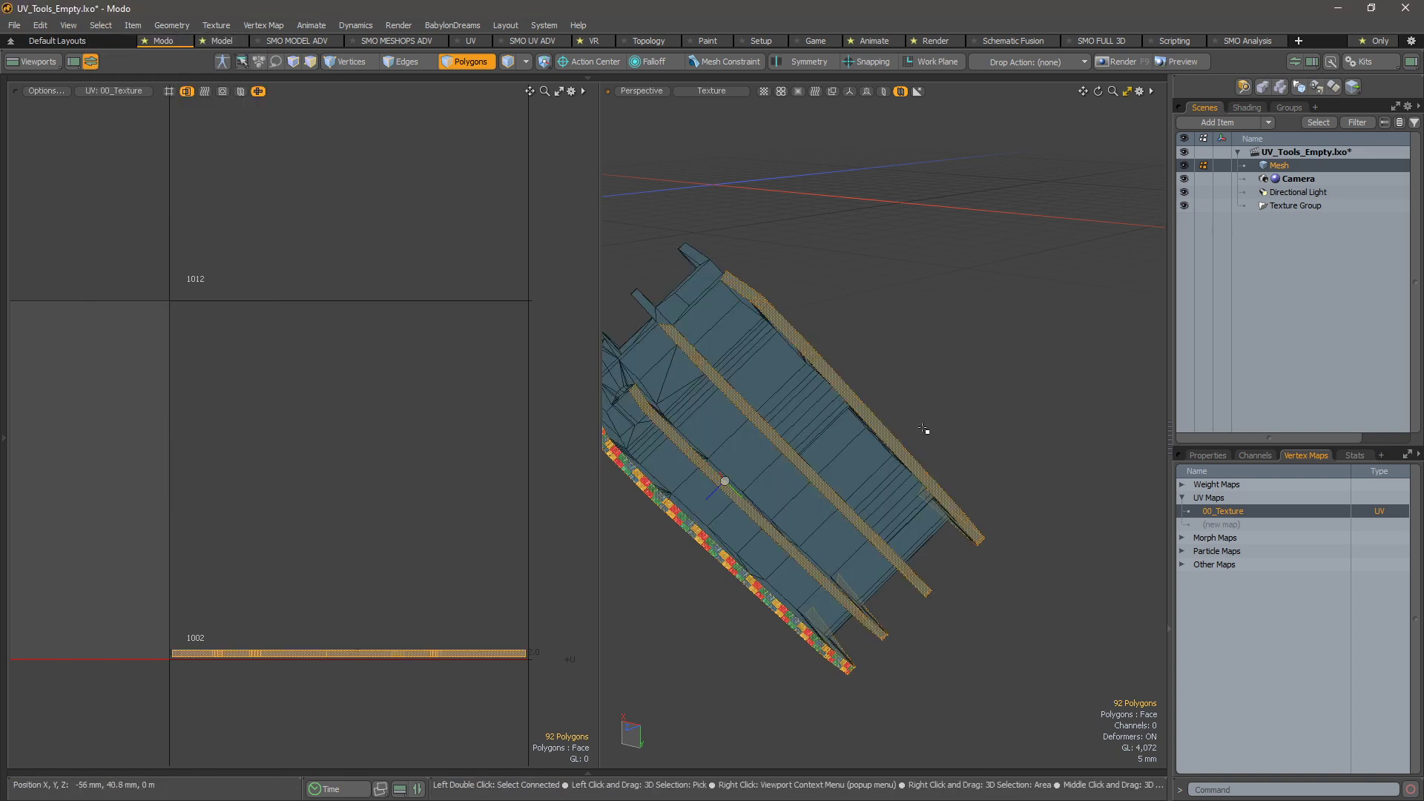
# - Unwrap the selected outer rims of all four flanges into vertical strips with SPU - Rectangle Vertical
pyautogui.keyDown('alt'); pyautogui.moveTo(923, 429); pyautogui.dragTo(854, 506); pyautogui.keyUp('alt')
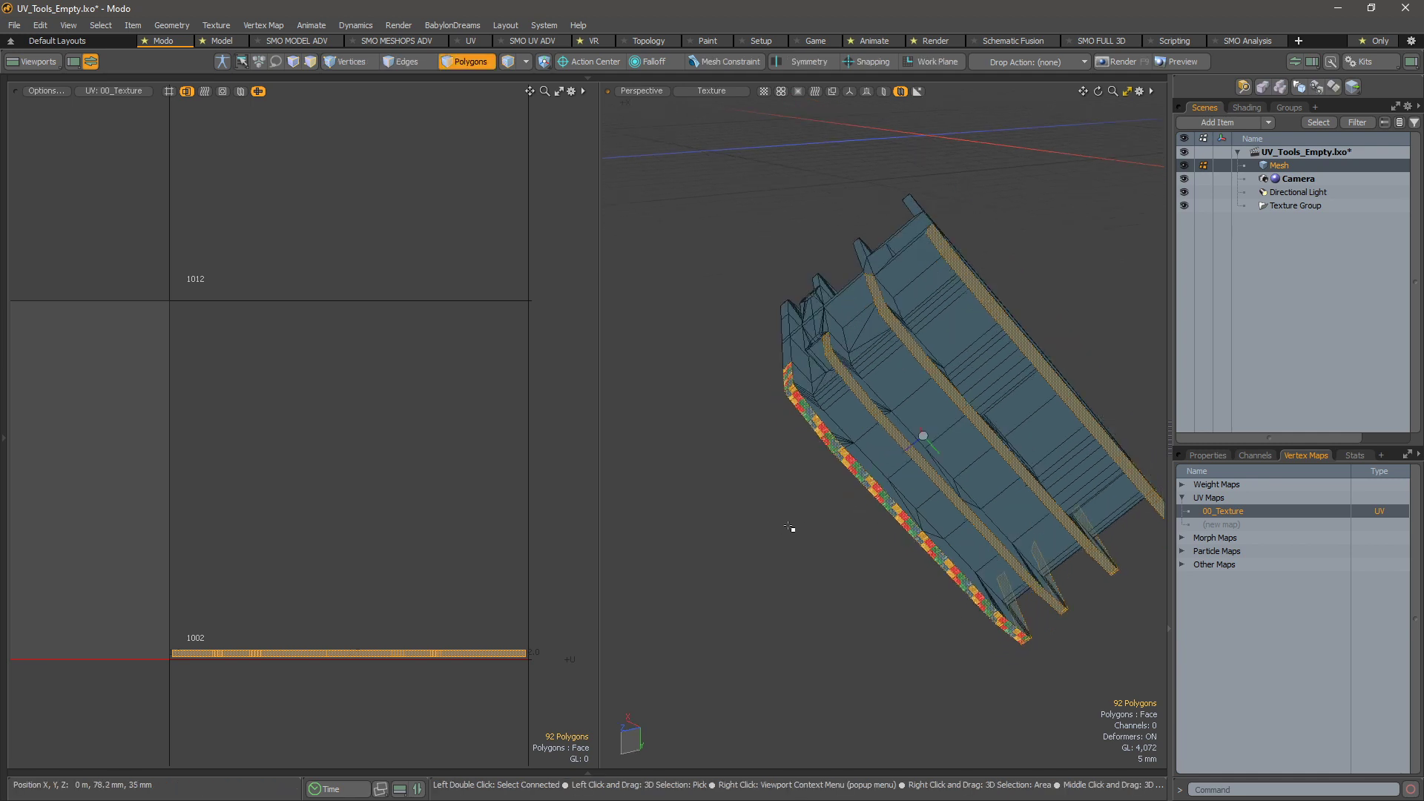
pyautogui.hotkey('ctrl', 'shift', 'u')
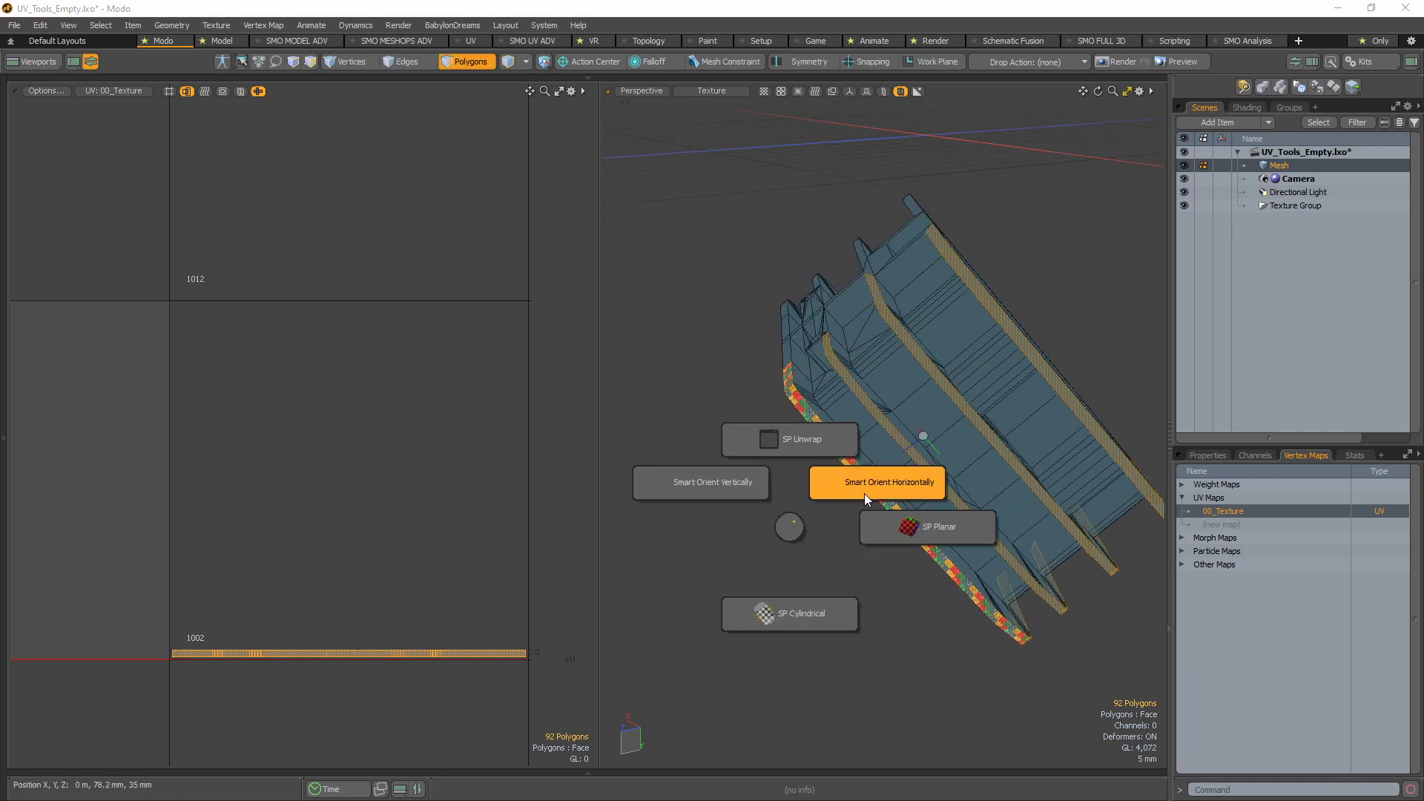
pyautogui.click(660, 519)
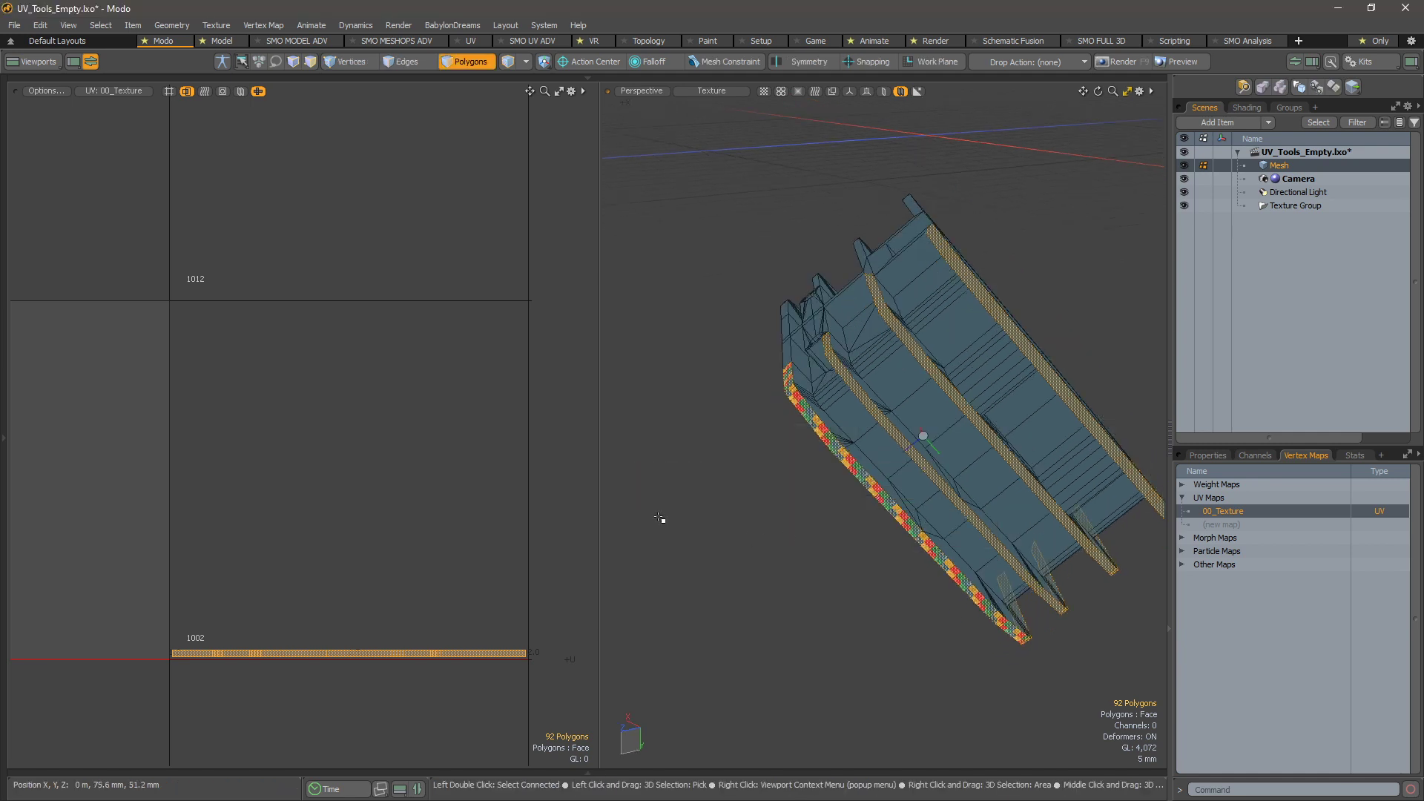
pyautogui.keyDown('alt'); pyautogui.keyDown('shift'); pyautogui.moveTo(454, 193); pyautogui.dragTo(431, 461); pyautogui.keyUp('shift'); pyautogui.keyUp('alt')
pyautogui.scroll(-1, 431, 461)
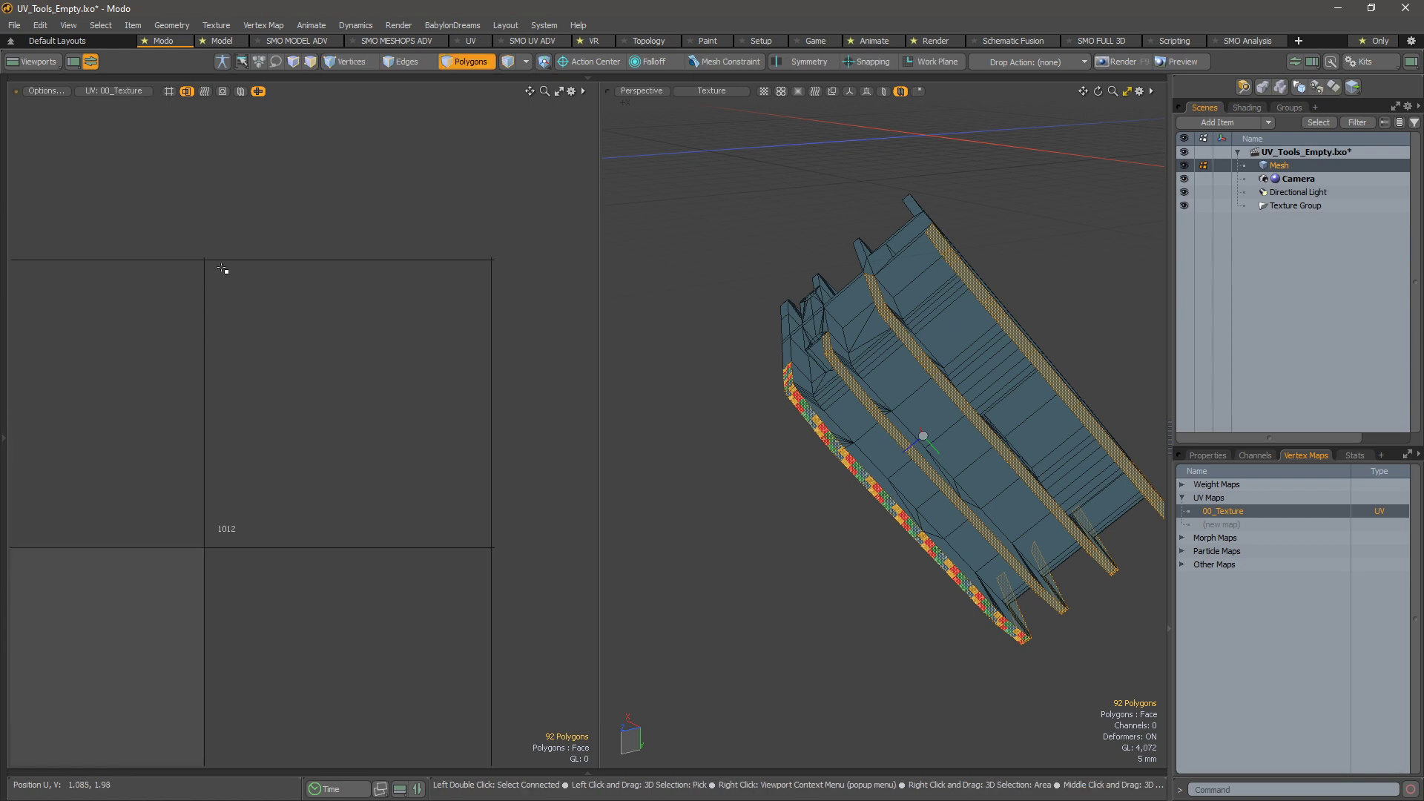
pyautogui.keyDown('alt'); pyautogui.keyDown('shift'); pyautogui.moveTo(268, 522); pyautogui.dragTo(263, 417); pyautogui.keyUp('shift'); pyautogui.keyUp('alt')
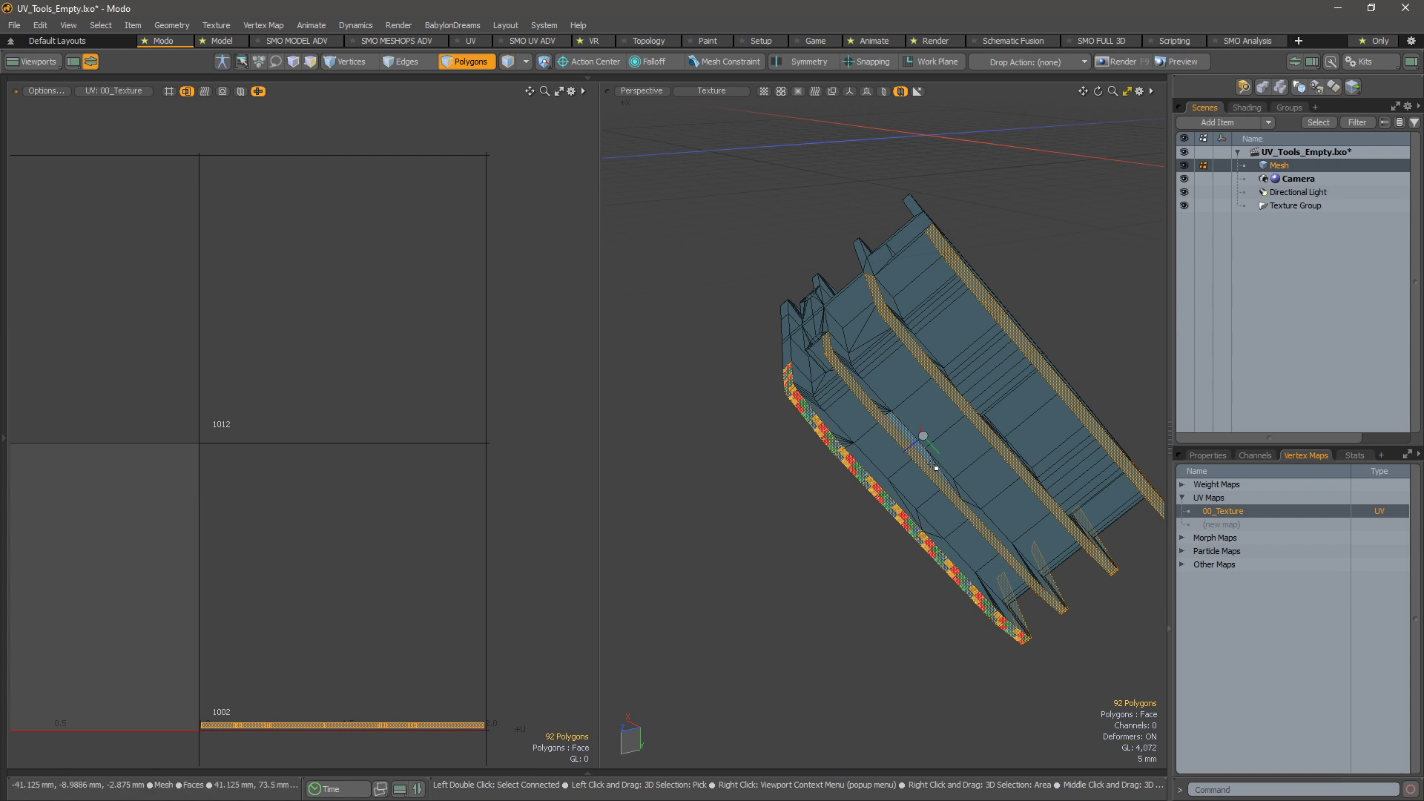
pyautogui.hotkey('ctrl', '3')
pyautogui.click(825, 389)
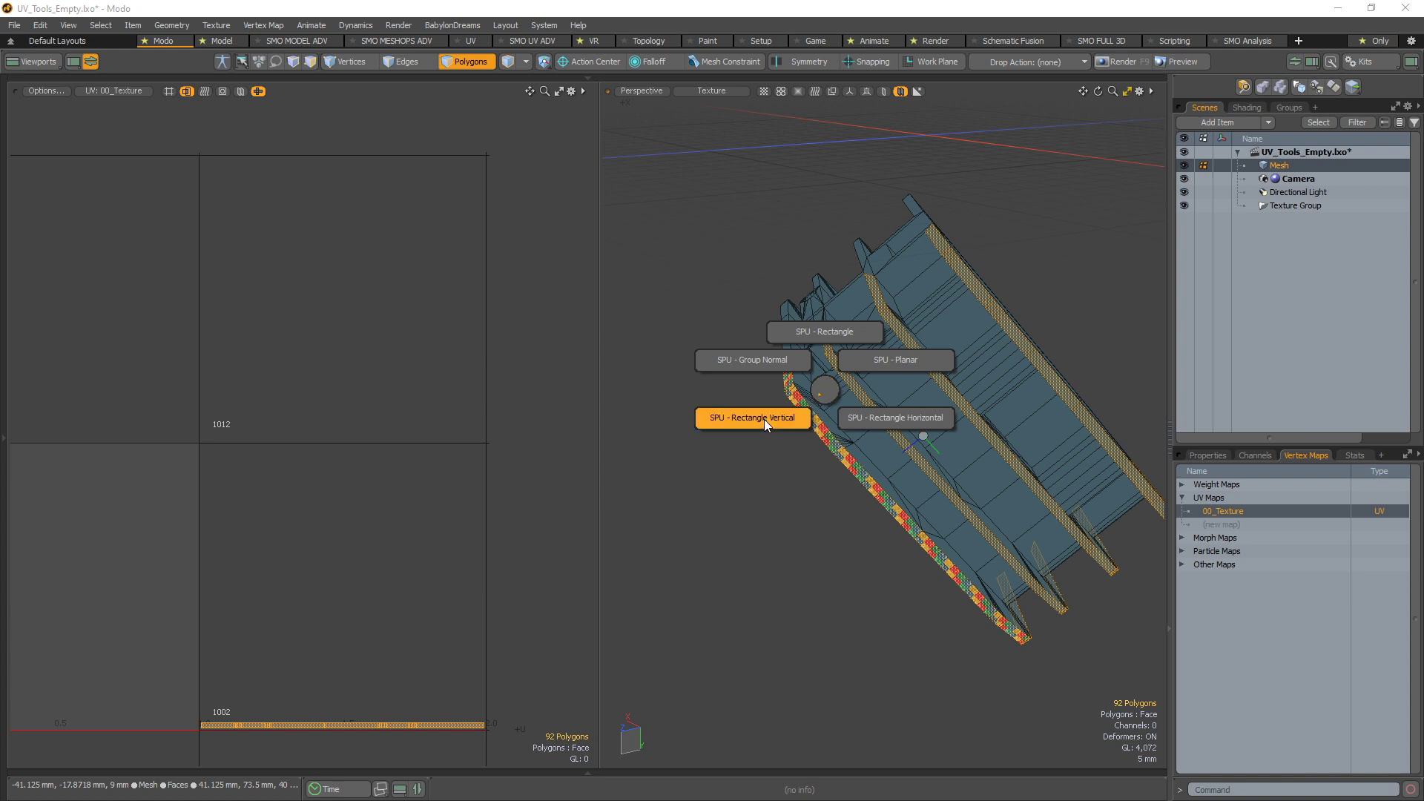
pyautogui.click(764, 420)
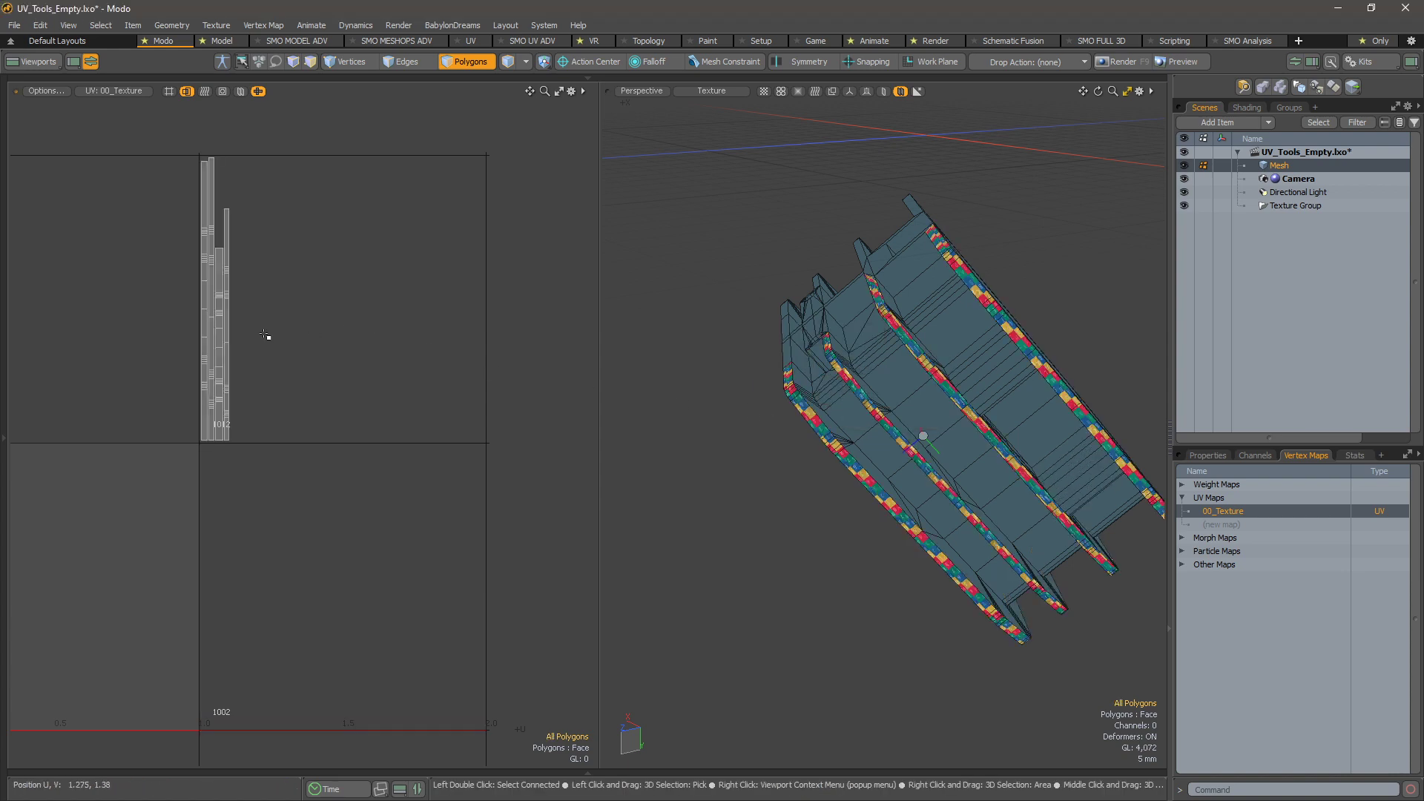
# - Select the four vertical rim strips to check their placement across the UV tiles, then deselect them and inspect the rims' checker texture on the part
pyautogui.scroll(3, 190, 274)
pyautogui.keyDown('alt'); pyautogui.moveTo(189, 274); pyautogui.dragTo(108, 379); pyautogui.keyUp('alt')
pyautogui.moveTo(279, 237)
pyautogui.mouseDown(button='right')
pyautogui.moveTo(129, 104)
pyautogui.moveTo(127, 742)
pyautogui.moveTo(286, 239)
pyautogui.mouseUp(button='right')
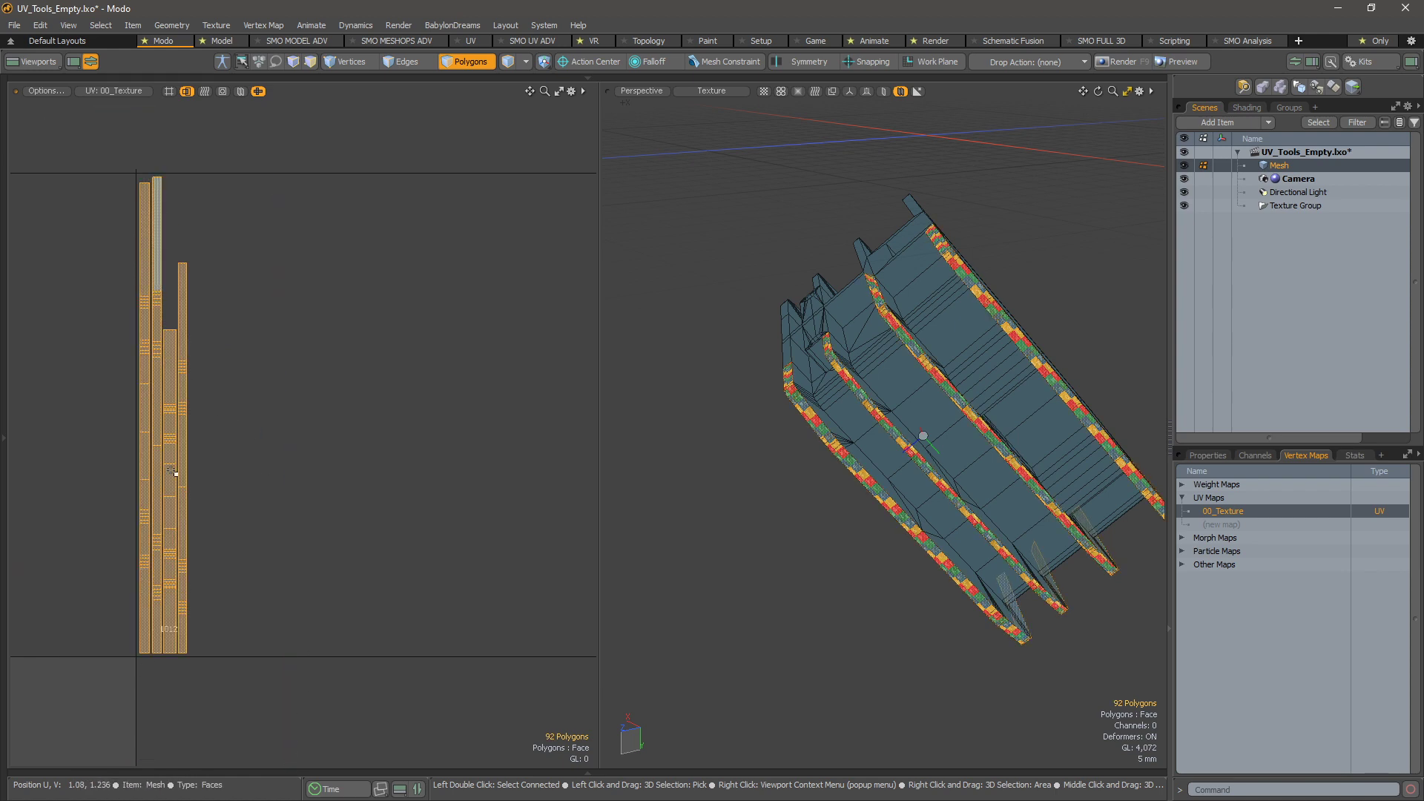
pyautogui.keyDown('alt'); pyautogui.moveTo(403, 611); pyautogui.dragTo(352, 223); pyautogui.keyUp('alt')
pyautogui.scroll(-2, 334, 265)
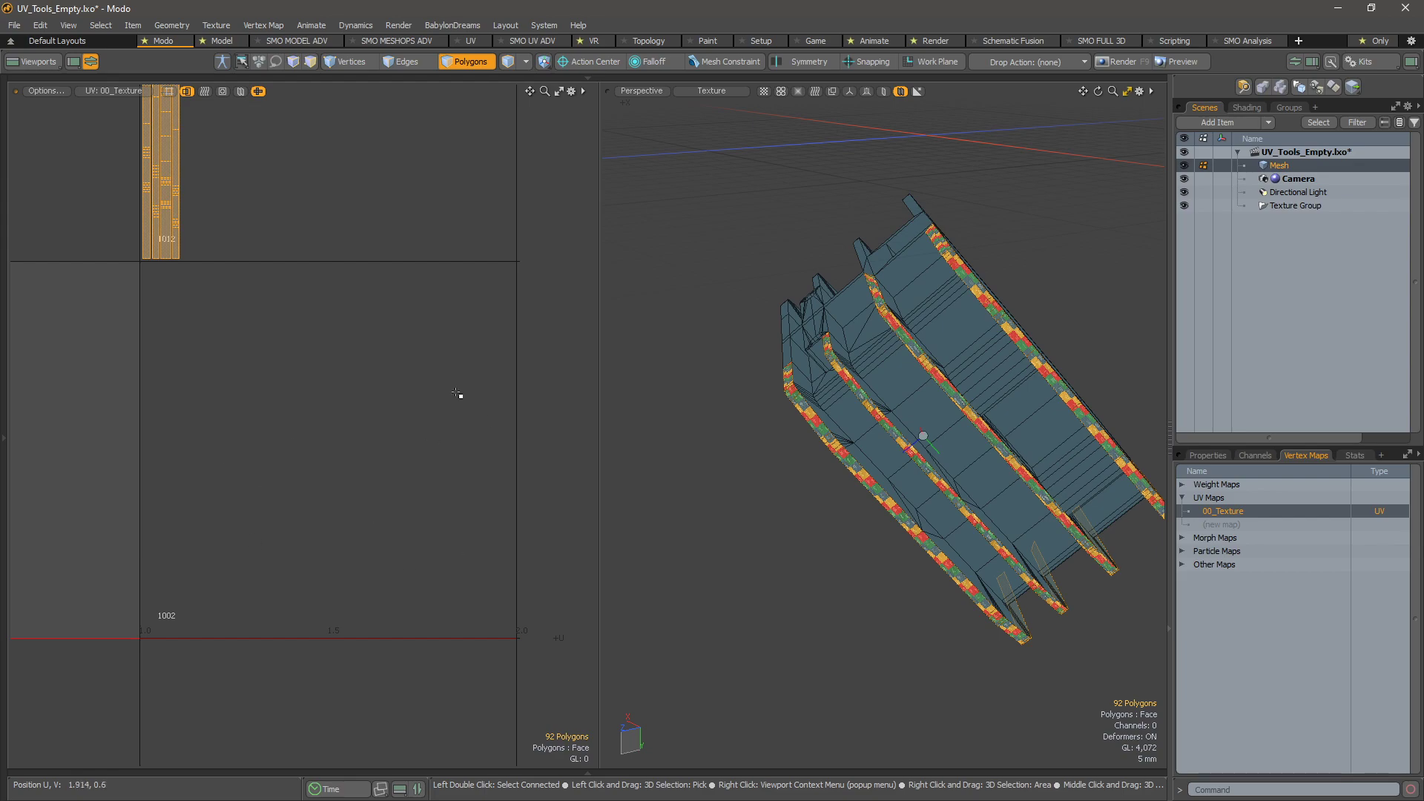
pyautogui.keyDown('alt'); pyautogui.moveTo(345, 177); pyautogui.dragTo(373, 558); pyautogui.keyUp('alt')
pyautogui.scroll(-7, 403, 542)
pyautogui.keyDown('alt'); pyautogui.moveTo(454, 520); pyautogui.dragTo(471, 304); pyautogui.keyUp('alt')
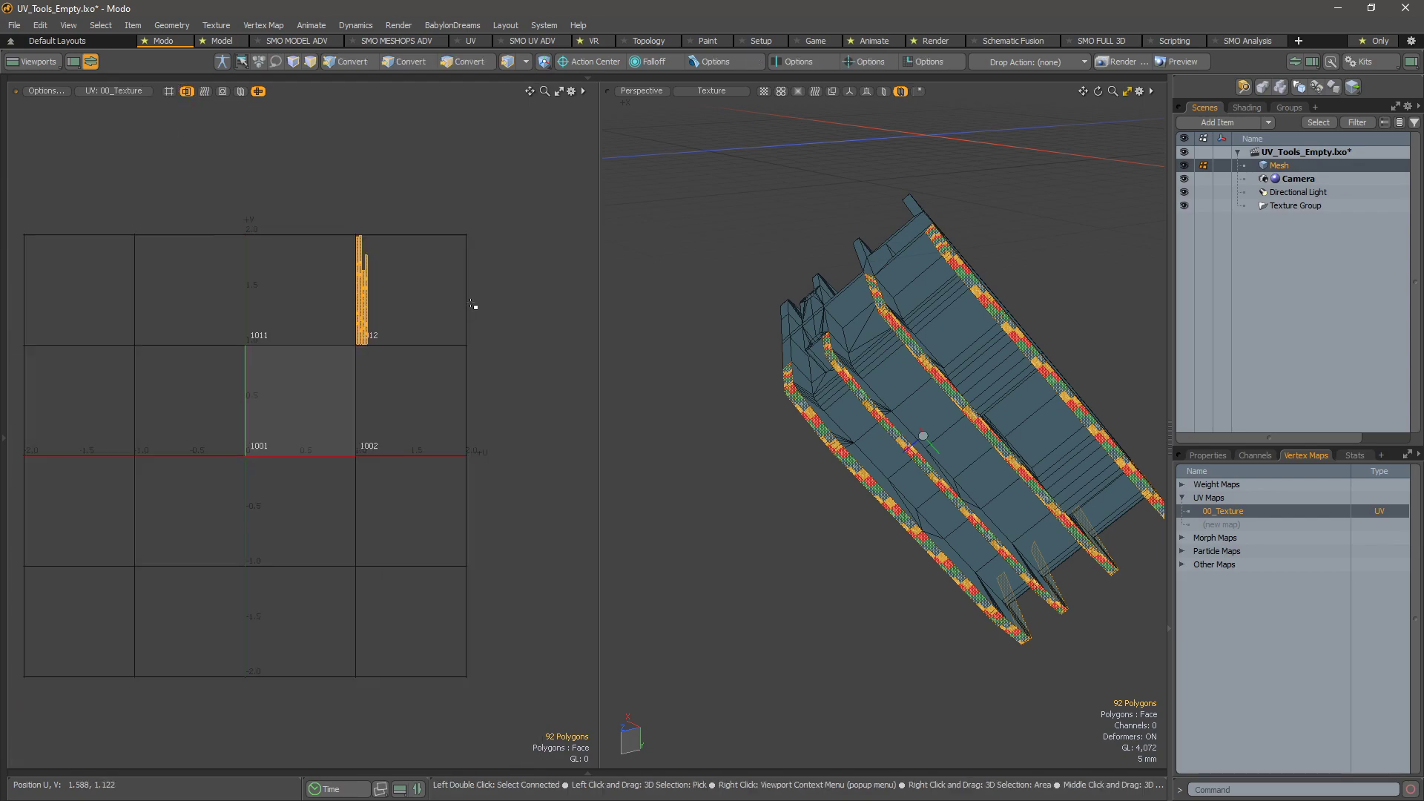
pyautogui.click(484, 314)
pyautogui.keyDown('alt'); pyautogui.moveTo(824, 475); pyautogui.dragTo(764, 258); pyautogui.keyUp('alt')
pyautogui.keyDown('alt'); pyautogui.moveTo(1043, 185); pyautogui.dragTo(1053, 220); pyautogui.keyUp('alt')
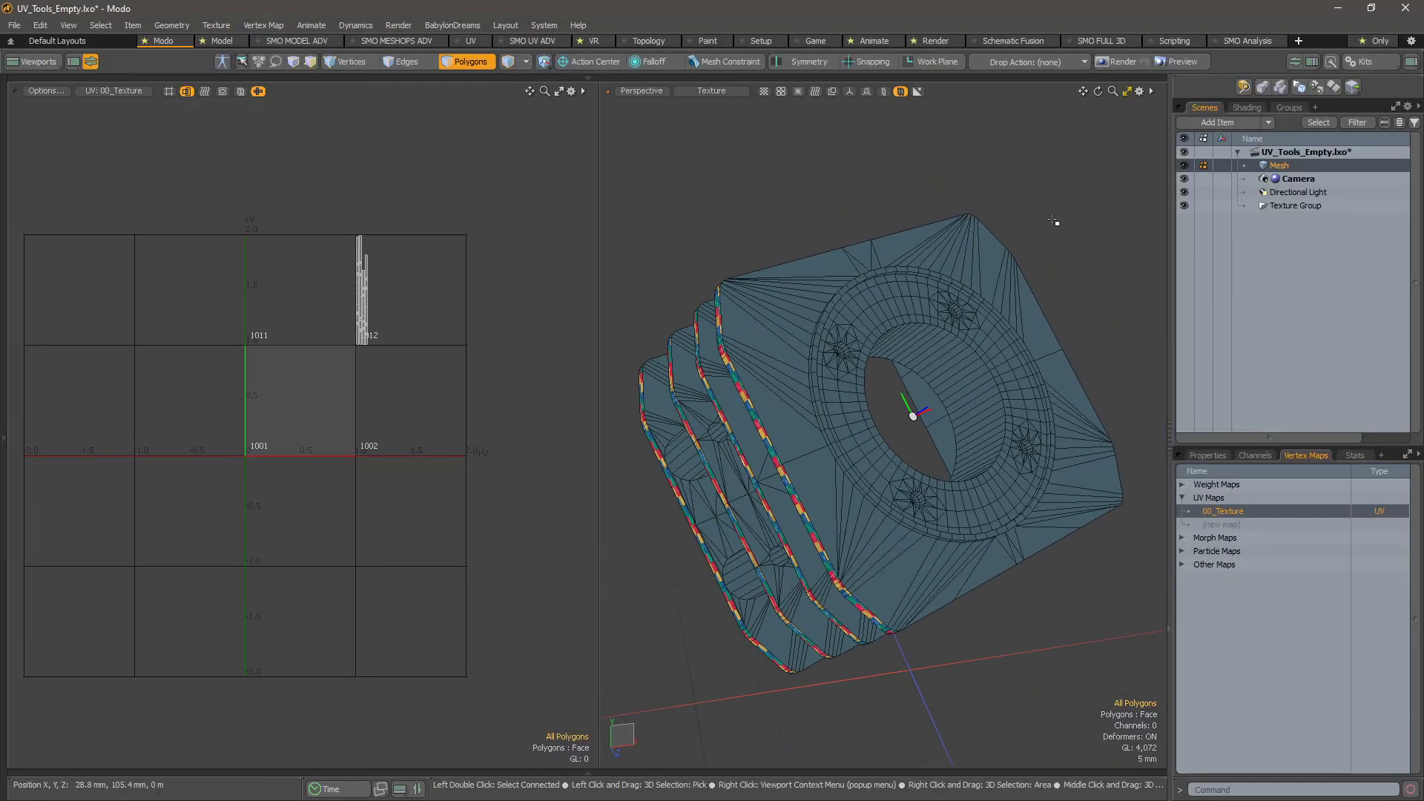